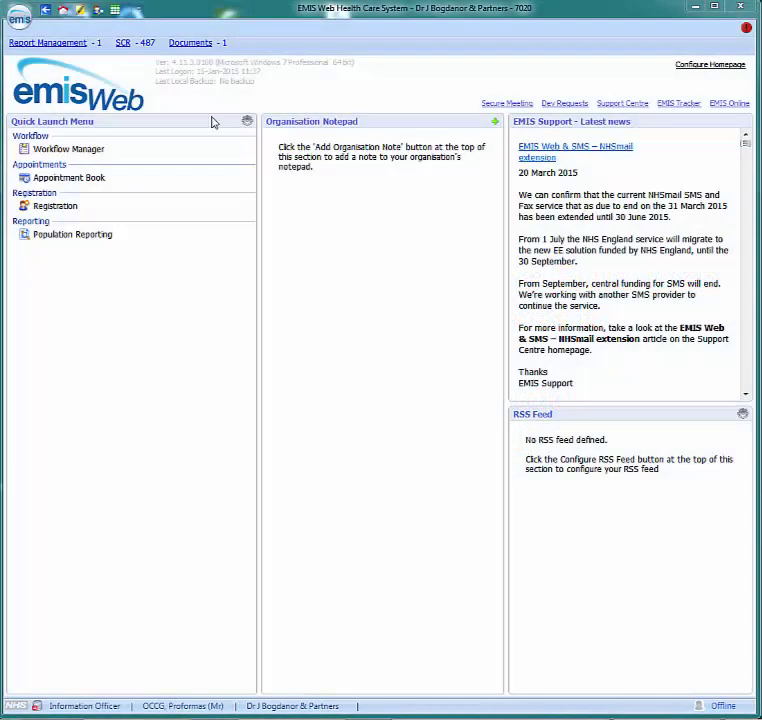
Step: Open the Concepts Manager from the EMIS orb's Configuration menu
click(20, 22)
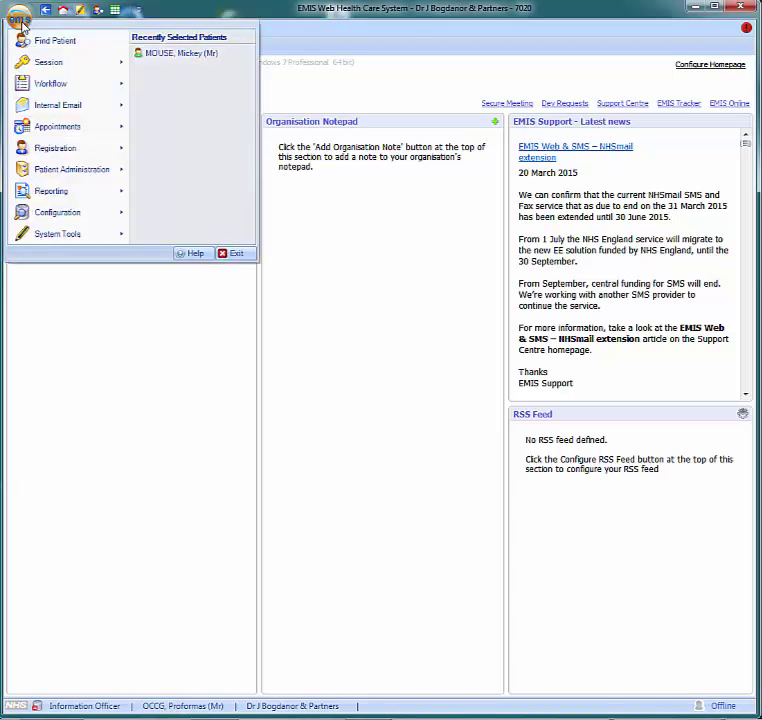
mouse_move(81, 217)
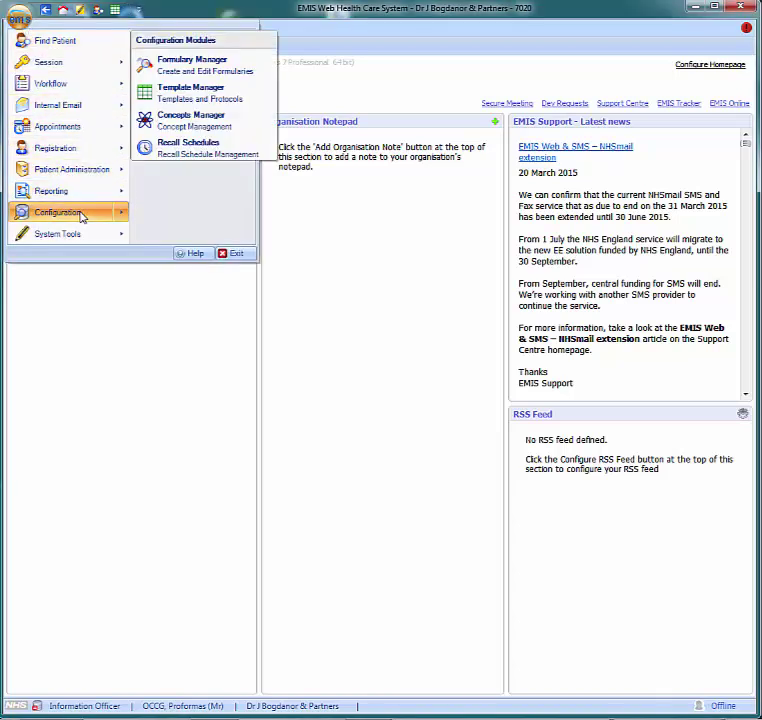
click(199, 121)
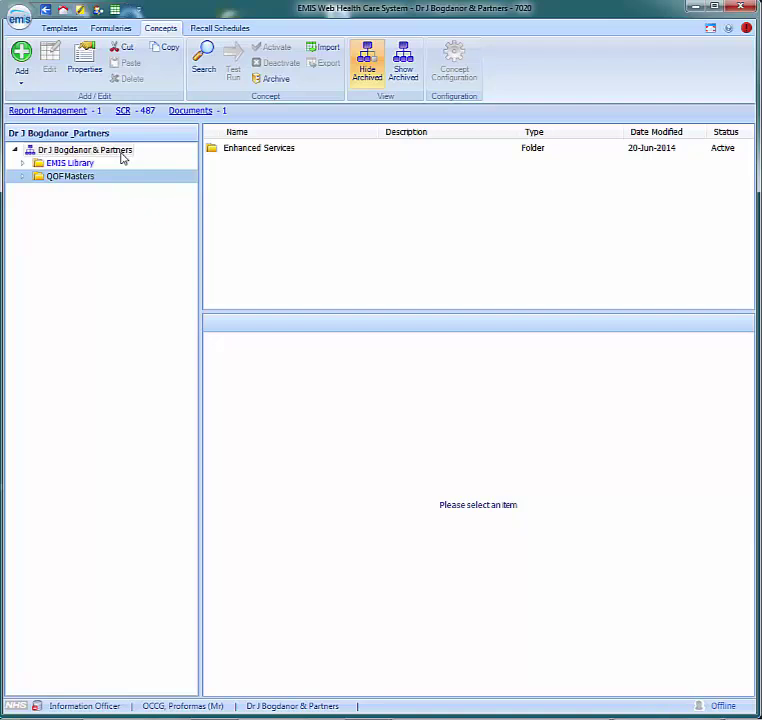
Step: Add a folder named 'OCCG Concepts' under the practice's top-level folder
click(65, 152)
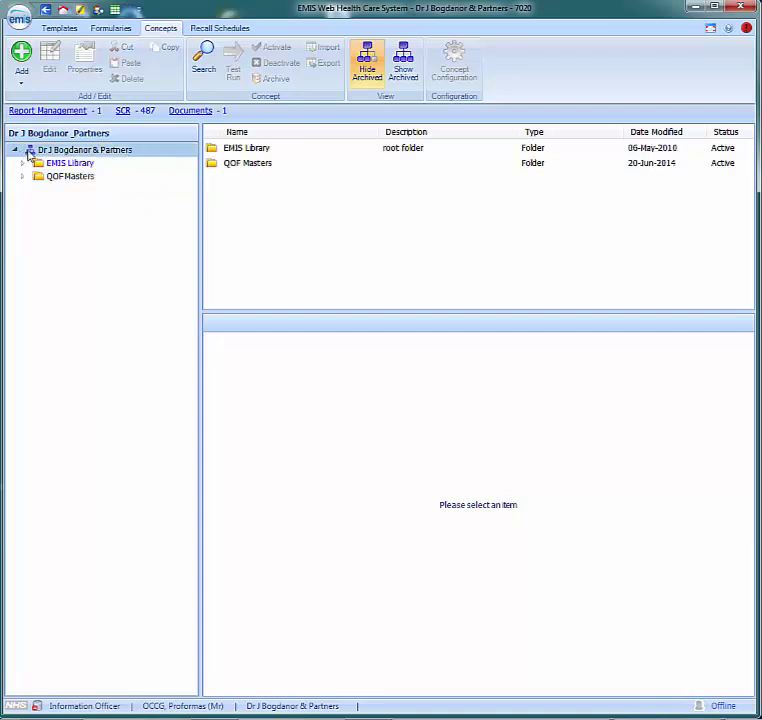
click(22, 76)
click(42, 118)
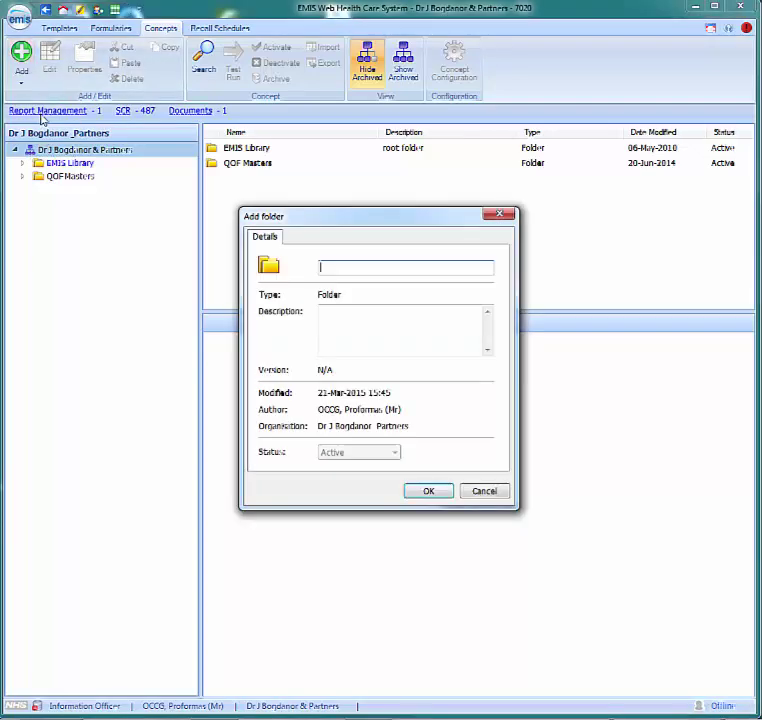
text(OCCG )
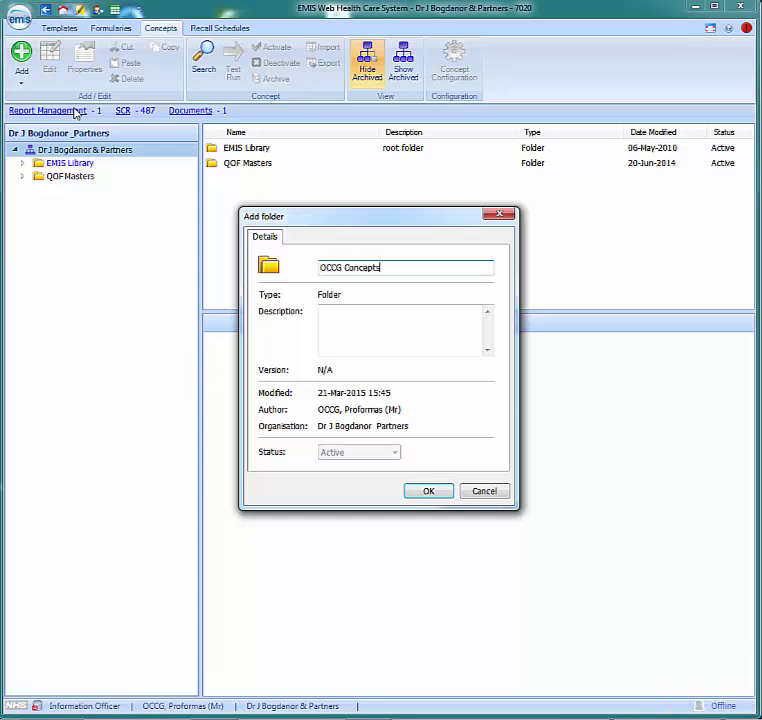
text(Concepts)
click(427, 489)
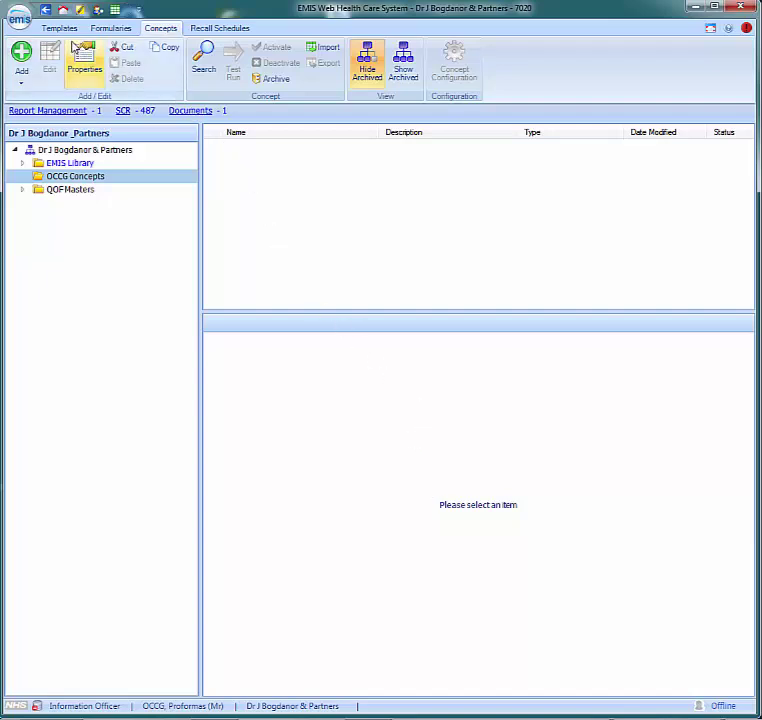
Step: In the Templates area's Library Items, add a practice-level folder named 'OCCG'
click(62, 29)
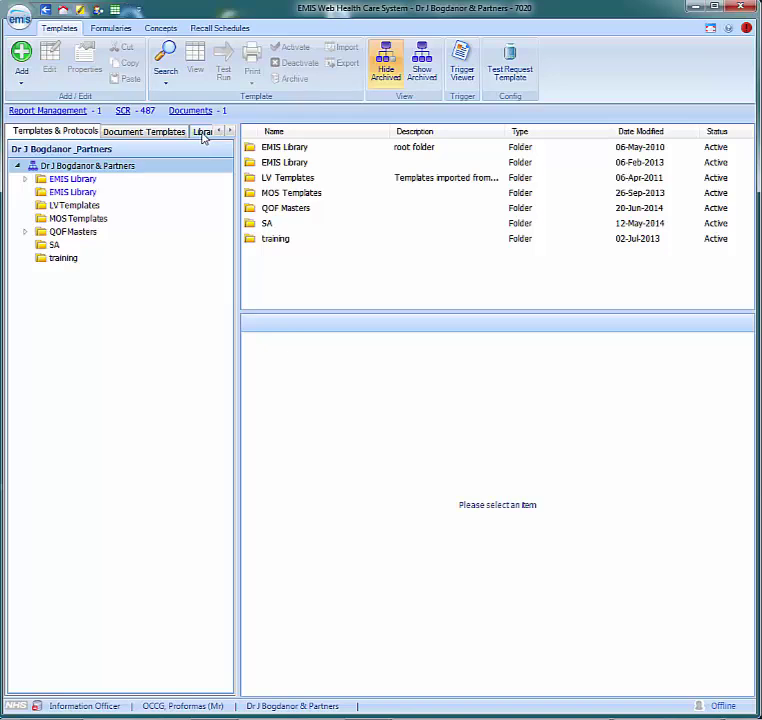
drag(237, 200, 184, 197)
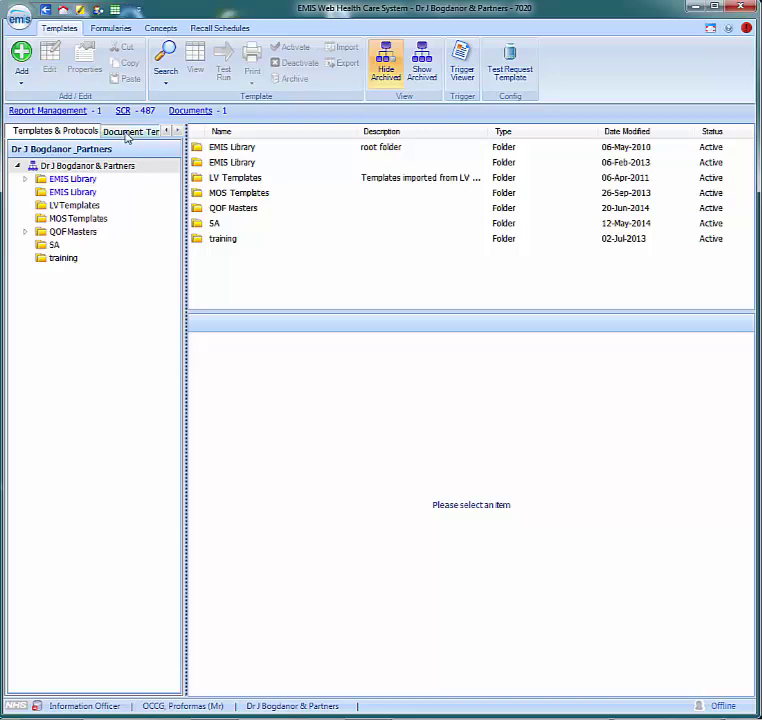
click(177, 131)
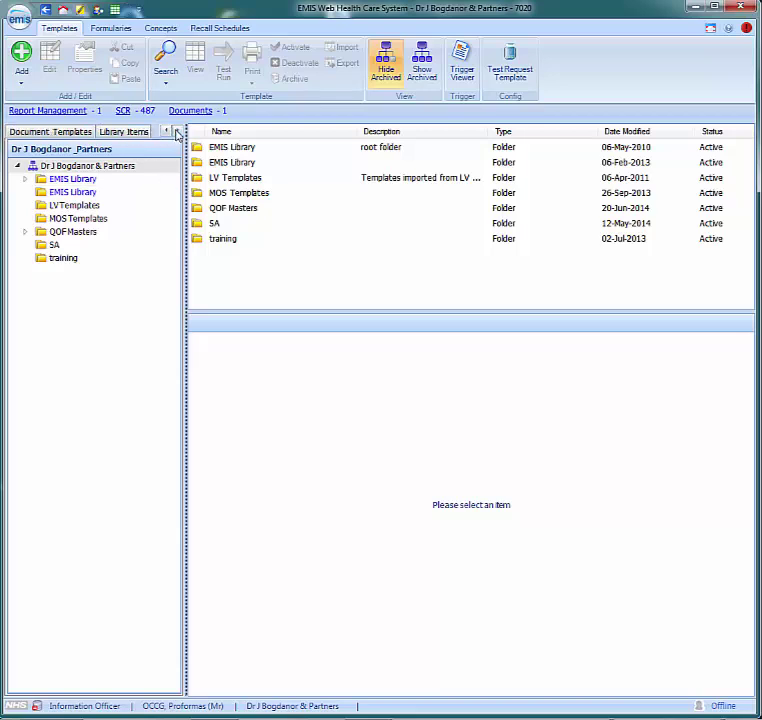
click(126, 132)
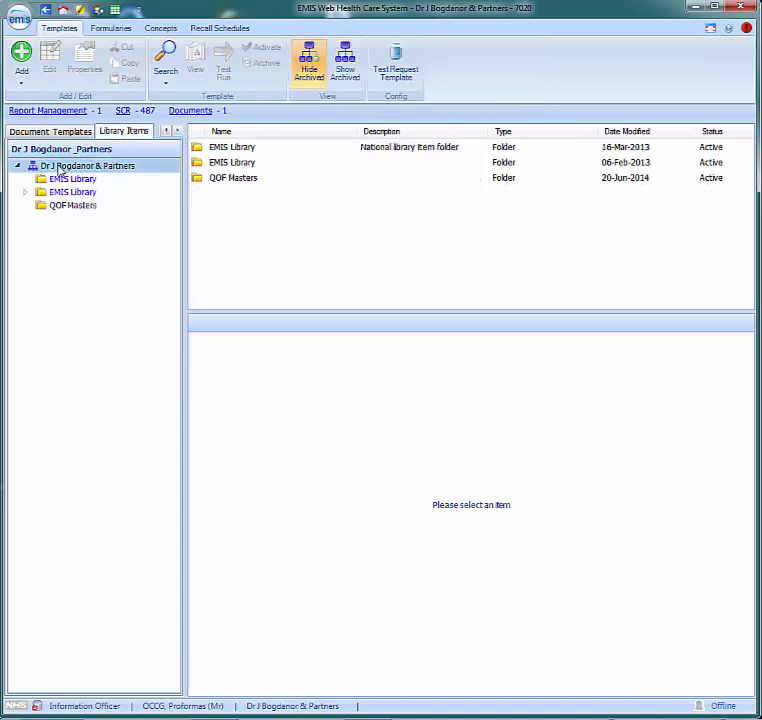
click(22, 86)
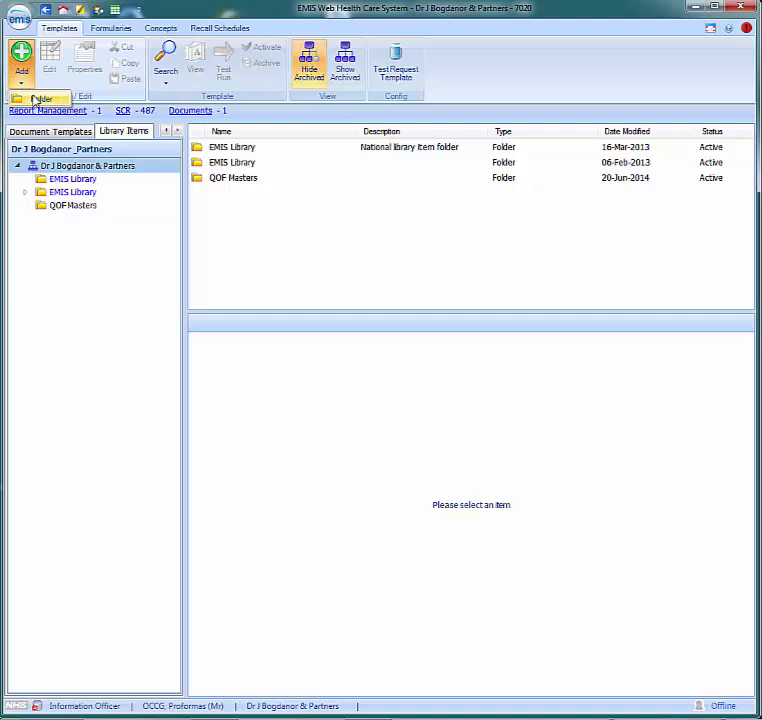
click(36, 99)
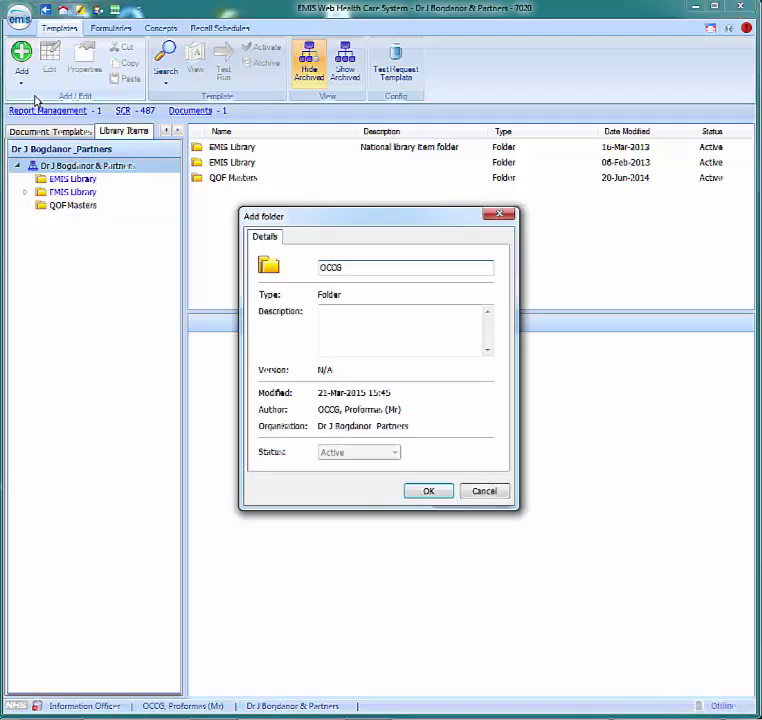
click(430, 492)
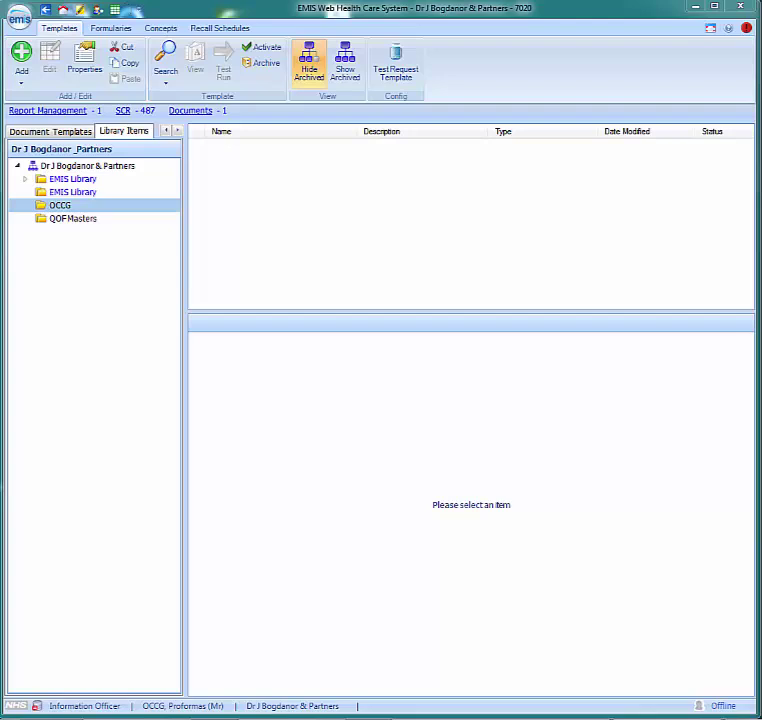
Step: Show Document Templates and expand OCCG to reveal Legacy Proformas and OCCG EW Proformas 20150321
click(49, 132)
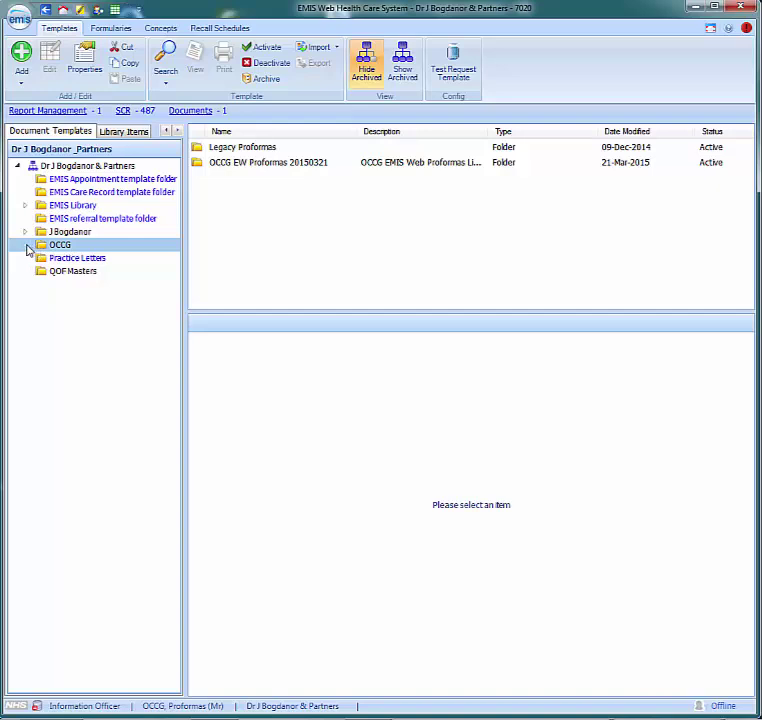
click(26, 246)
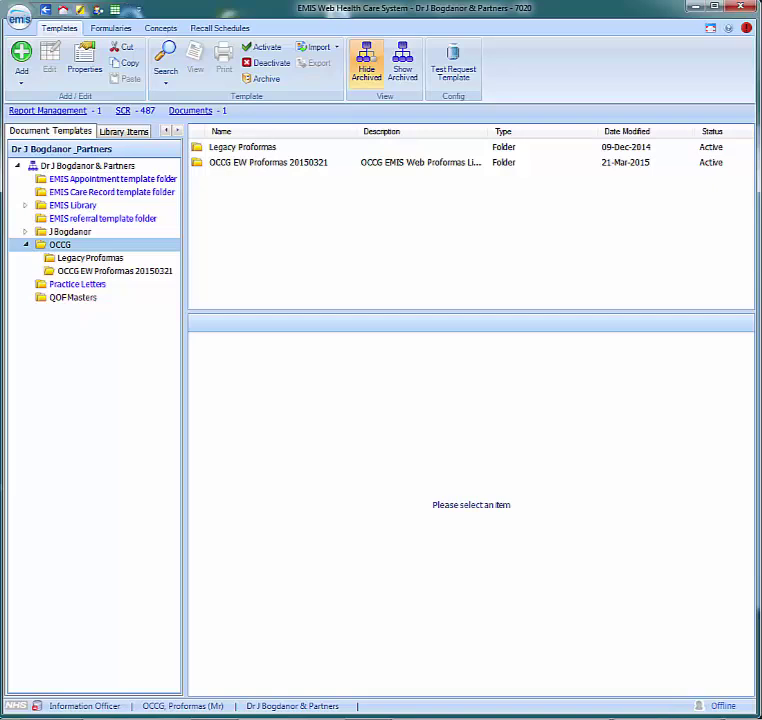
Step: Extract all files from the dPCP deployment kit zip in Explorer
click(182, 716)
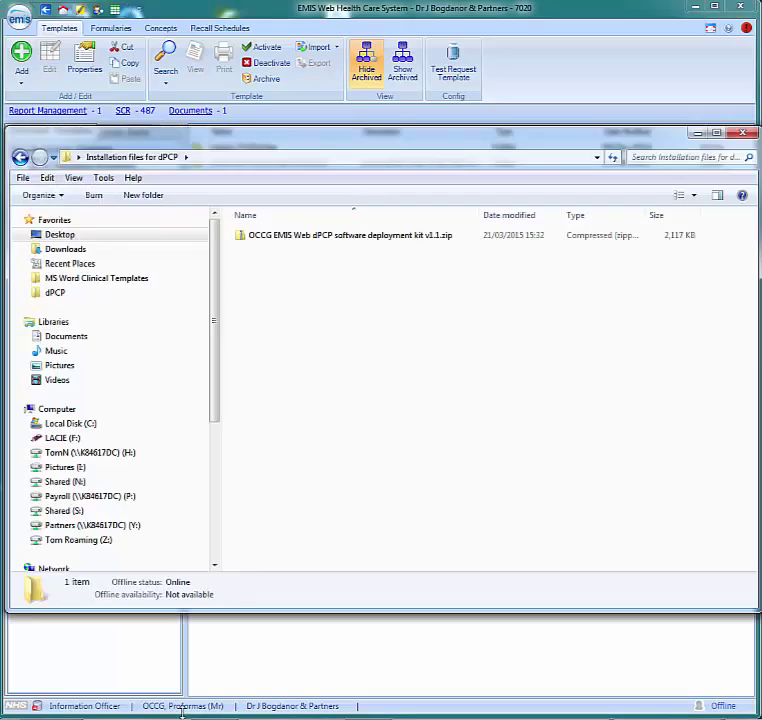
right_click(332, 241)
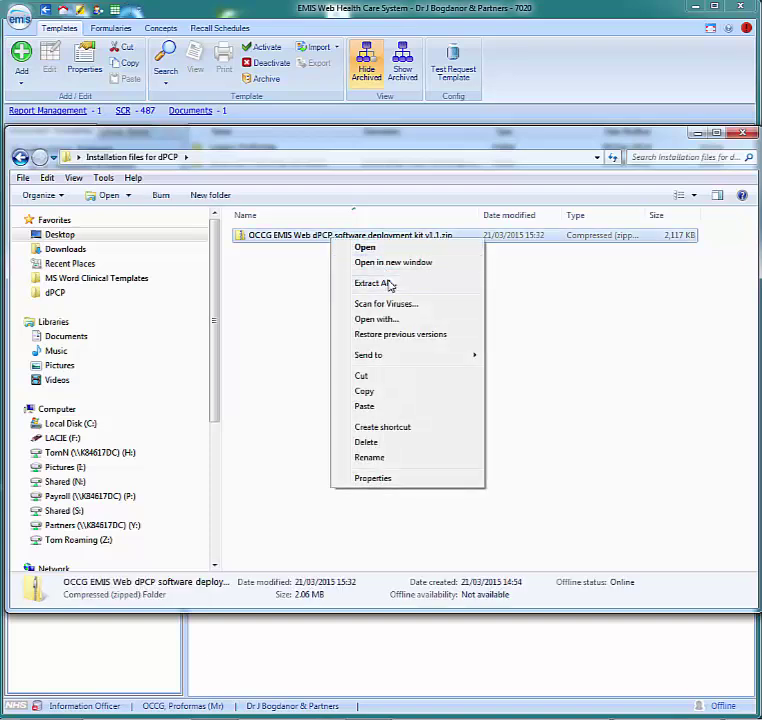
click(389, 284)
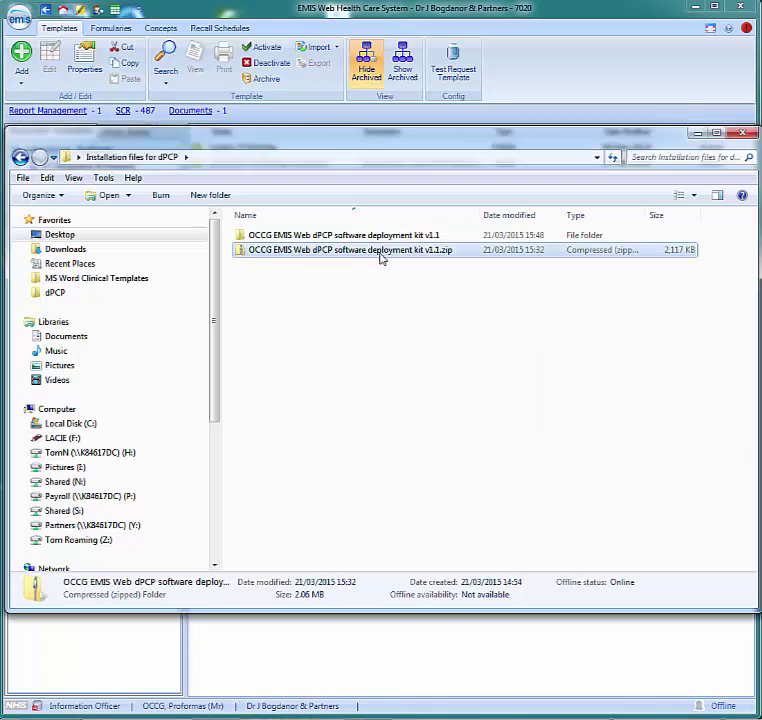
Step: Open the extracted deployment kit folder and review its four dPCP guide documents
click(243, 238)
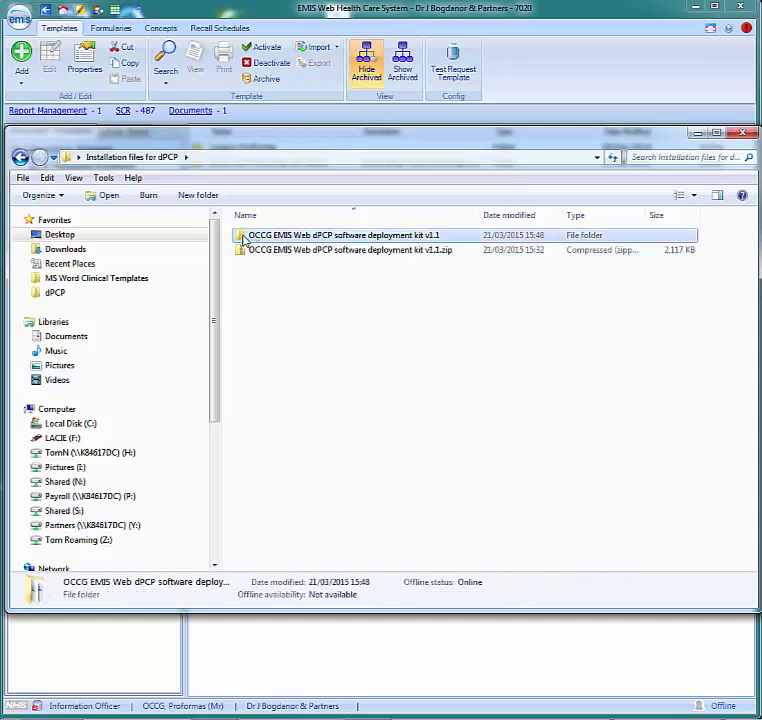
double_click(243, 238)
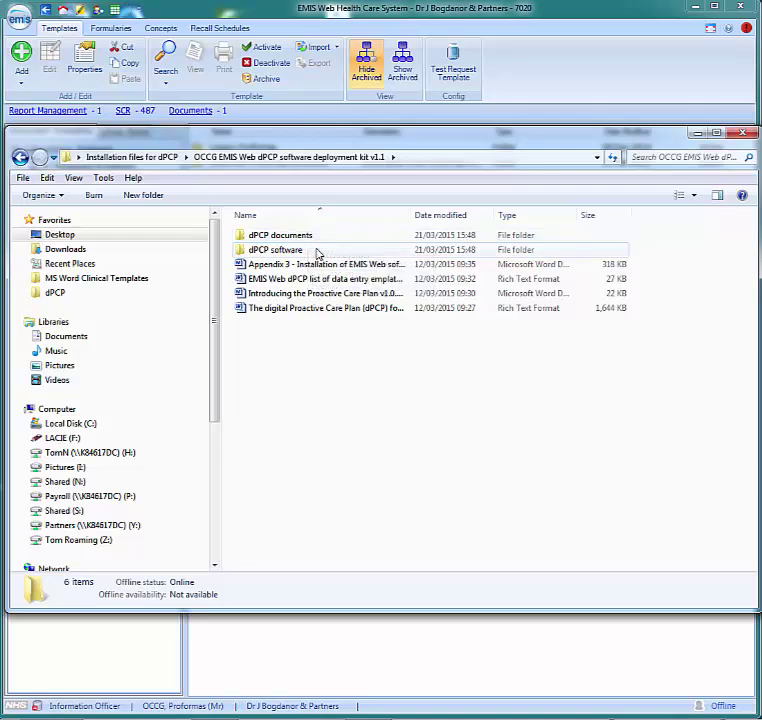
drag(410, 216, 505, 216)
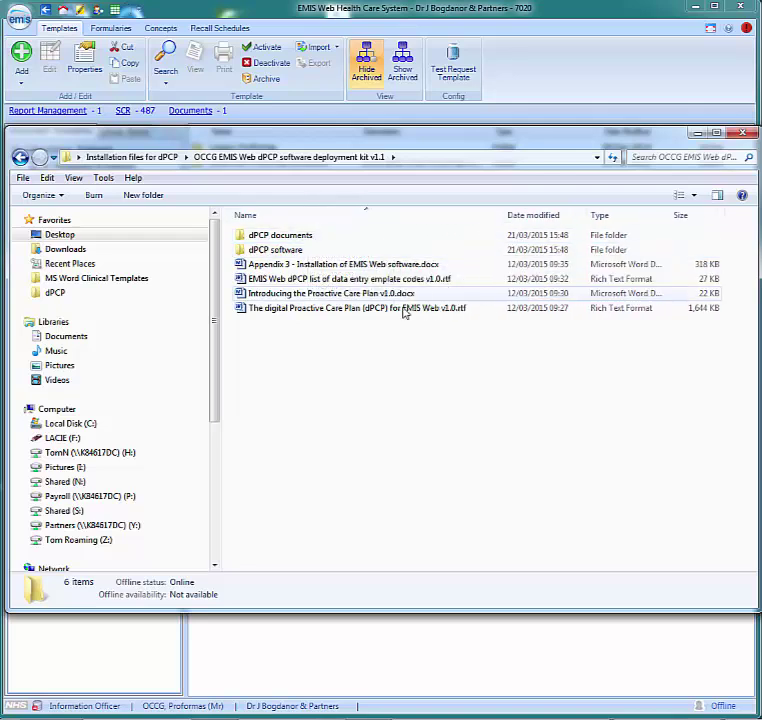
click(340, 266)
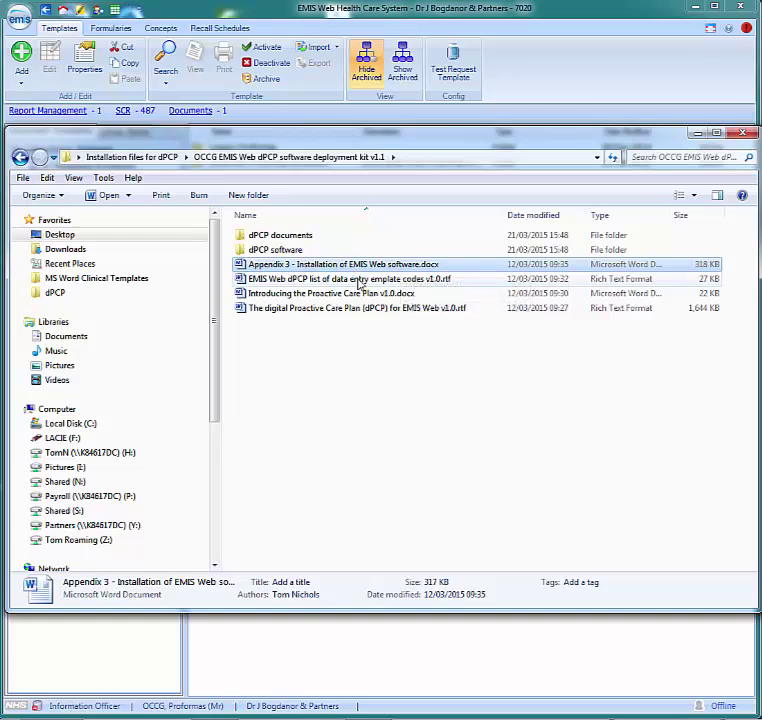
click(361, 281)
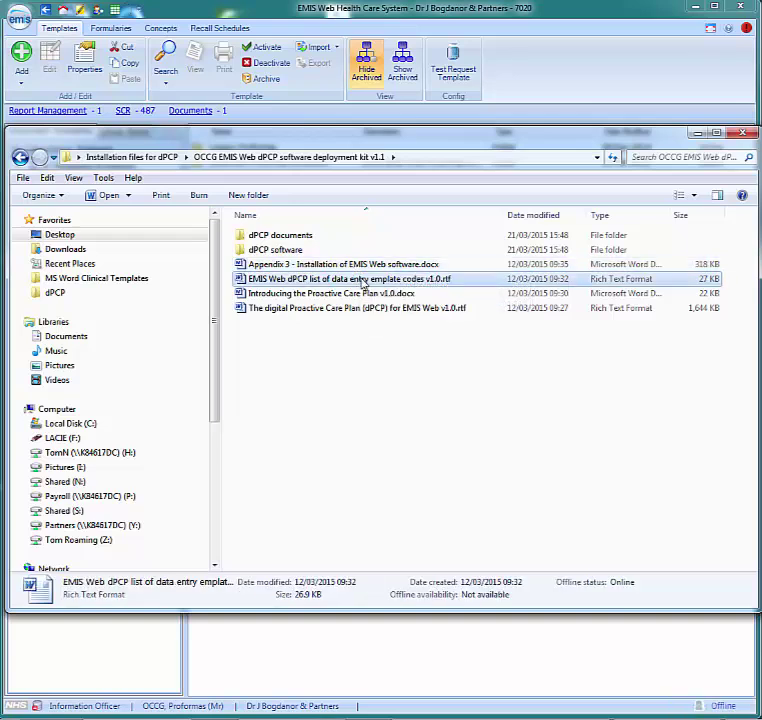
click(383, 295)
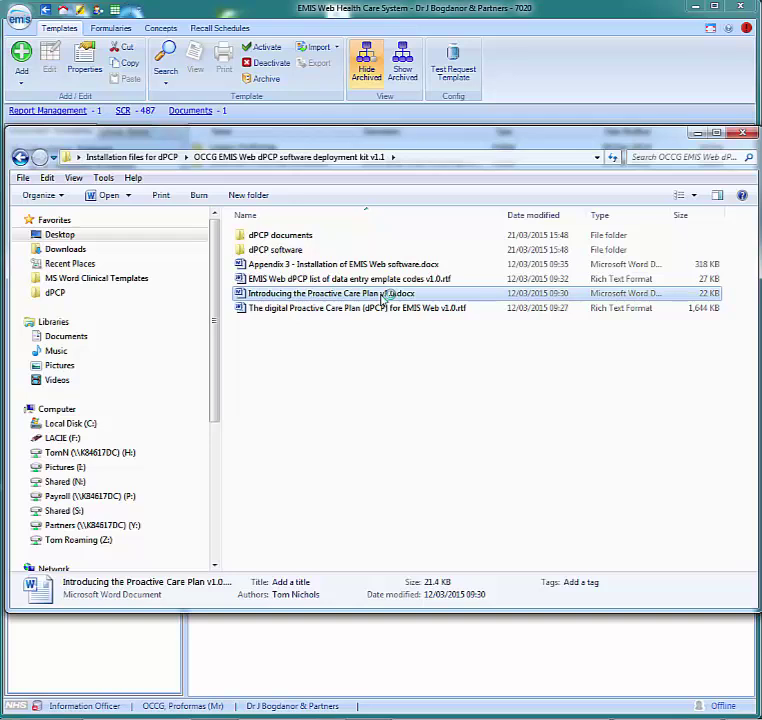
click(400, 310)
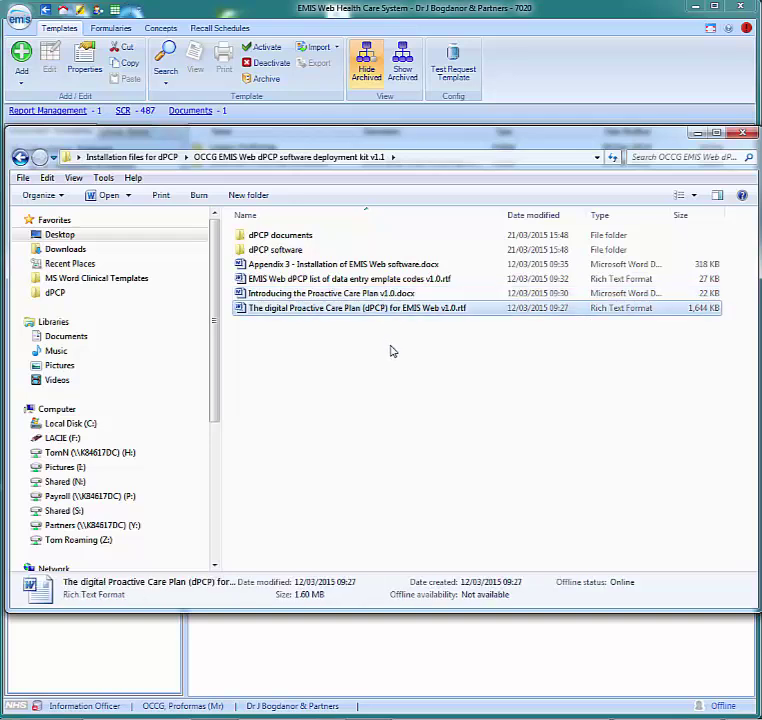
Step: Batch-import the deployment kit's dPCP documents folder (seven templates) into OCCG and open it
click(551, 84)
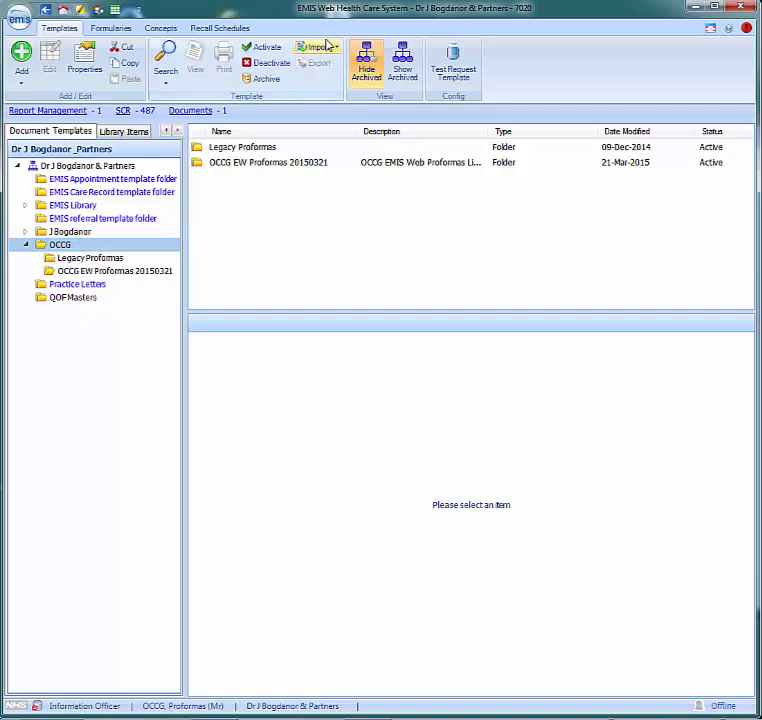
click(325, 47)
click(326, 80)
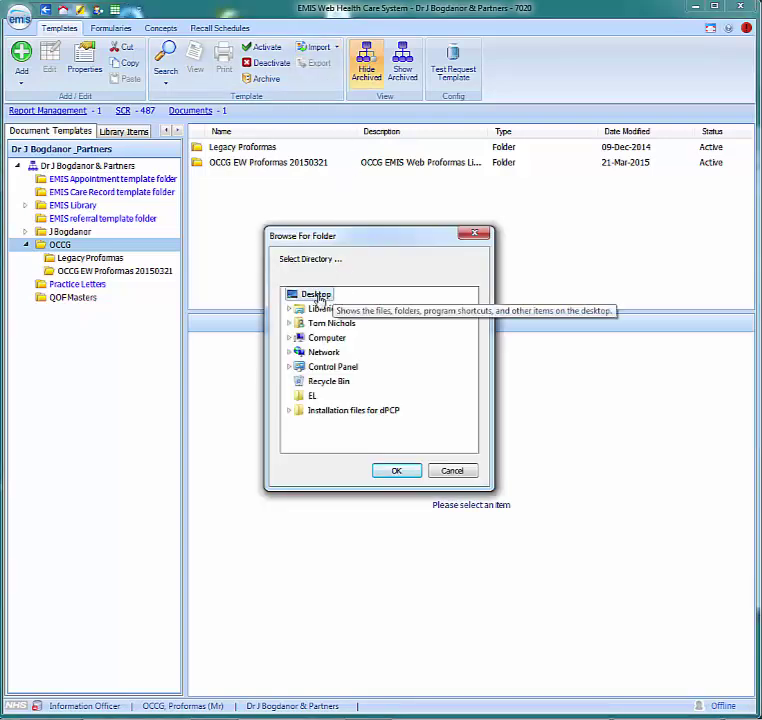
click(288, 411)
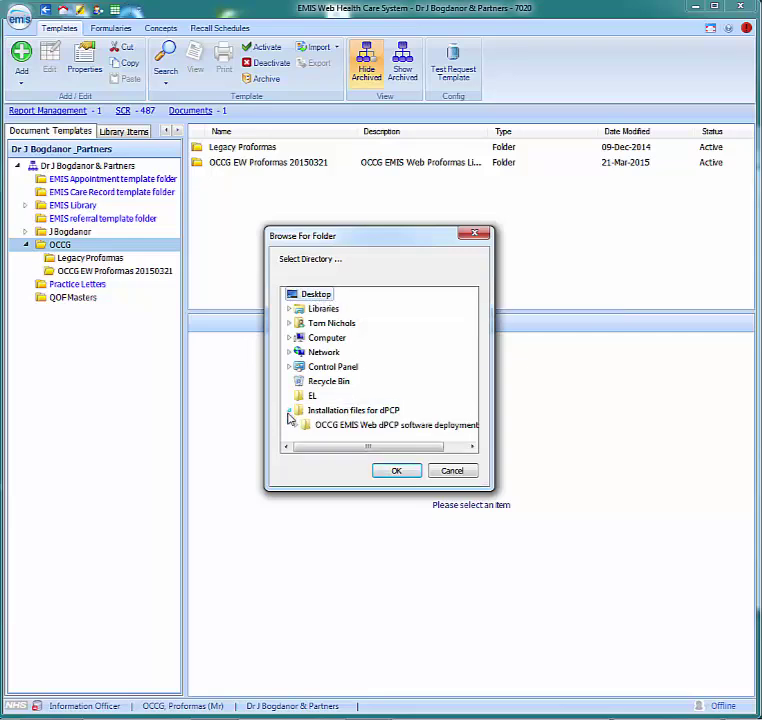
click(296, 426)
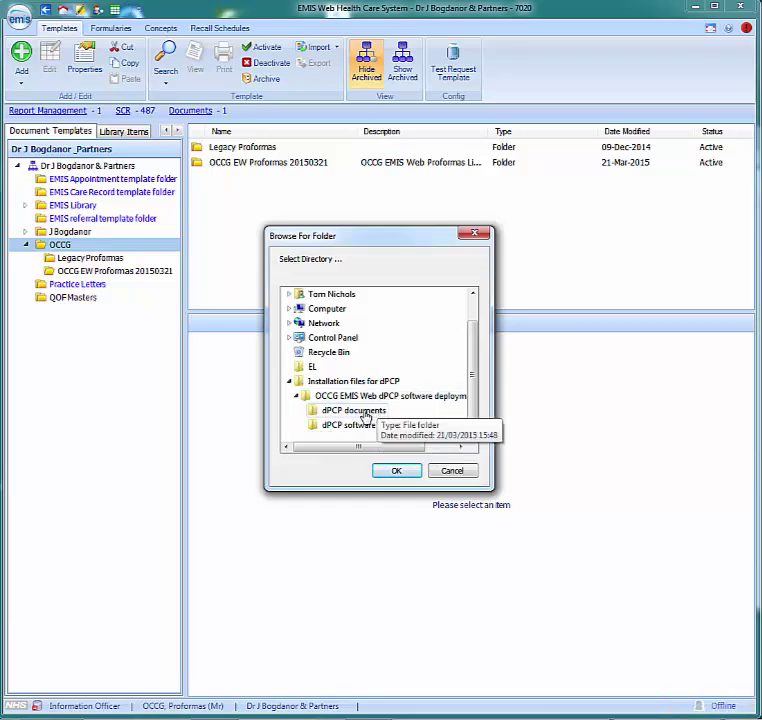
click(365, 414)
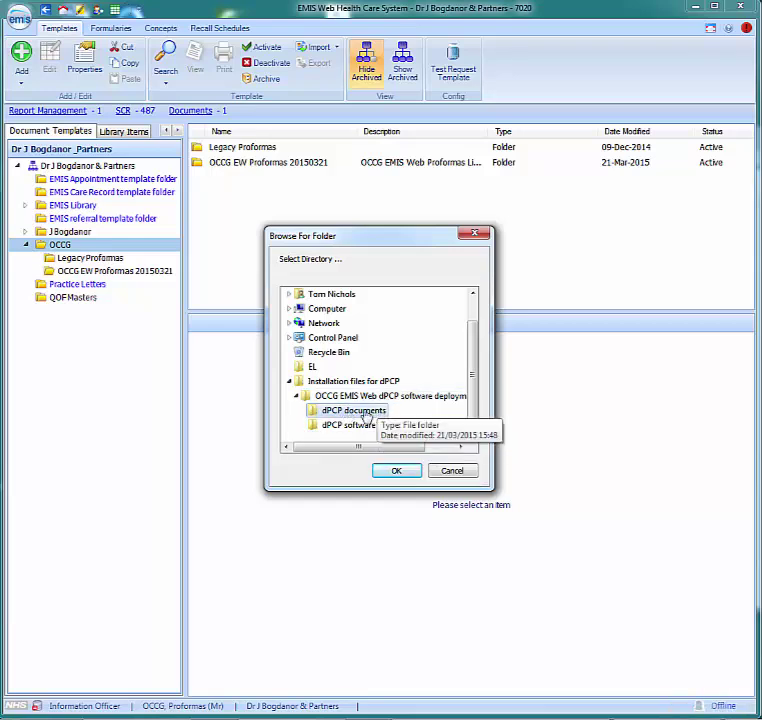
click(396, 473)
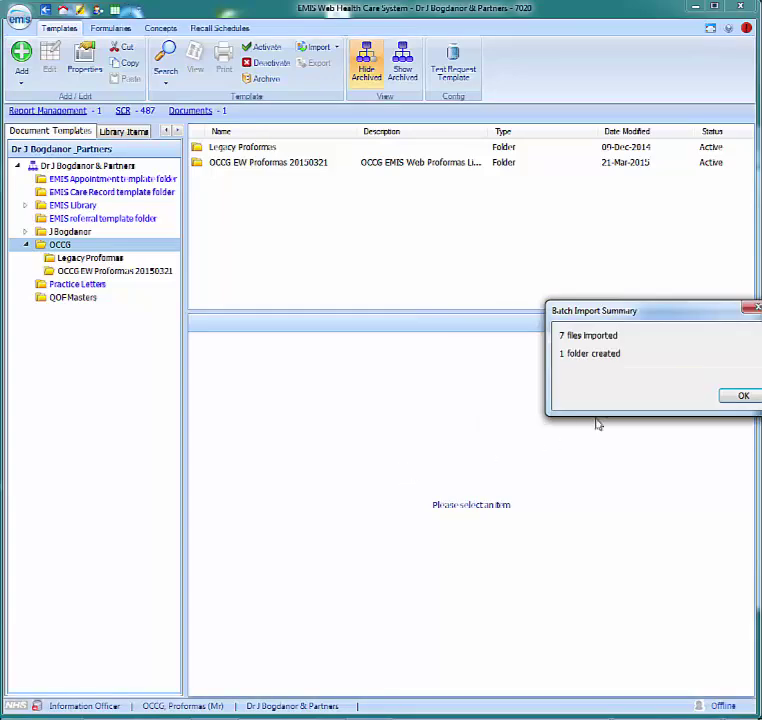
click(729, 399)
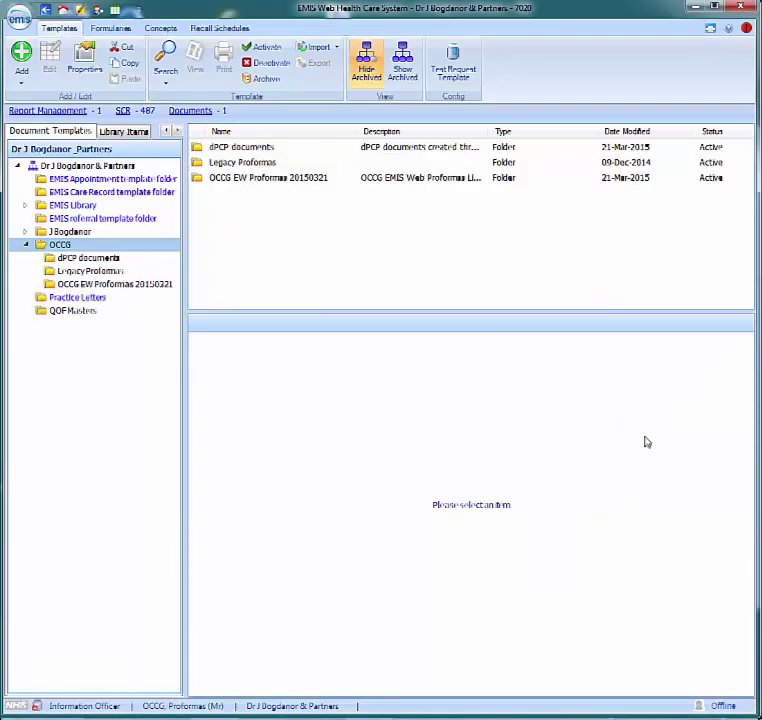
click(110, 258)
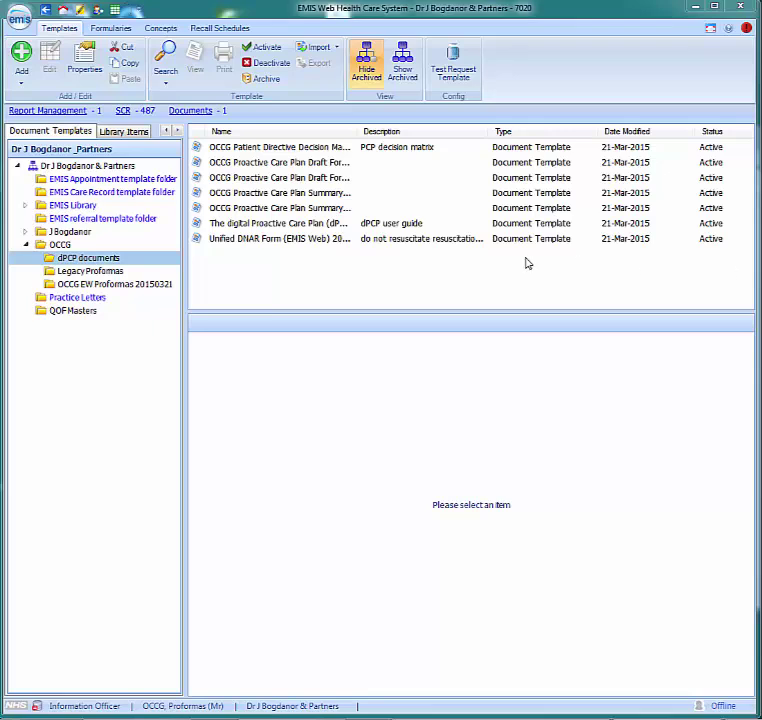
Step: In Templates & Protocols, add an OCCG folder under the practice root
click(166, 131)
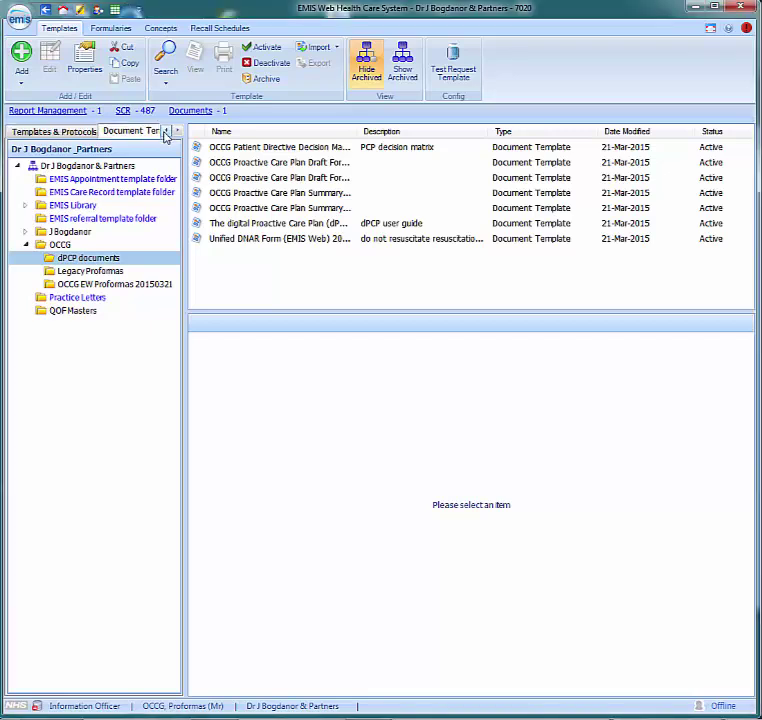
click(55, 132)
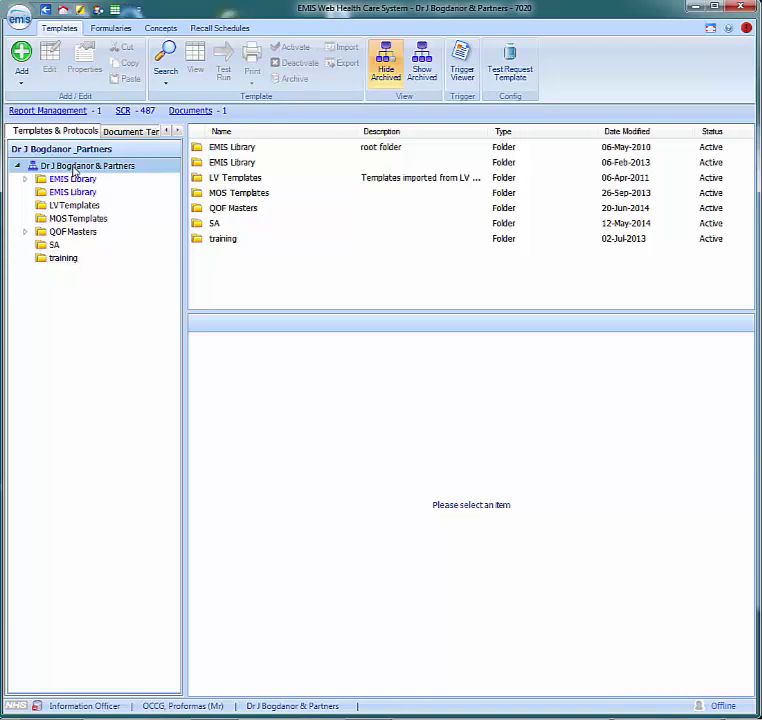
click(22, 85)
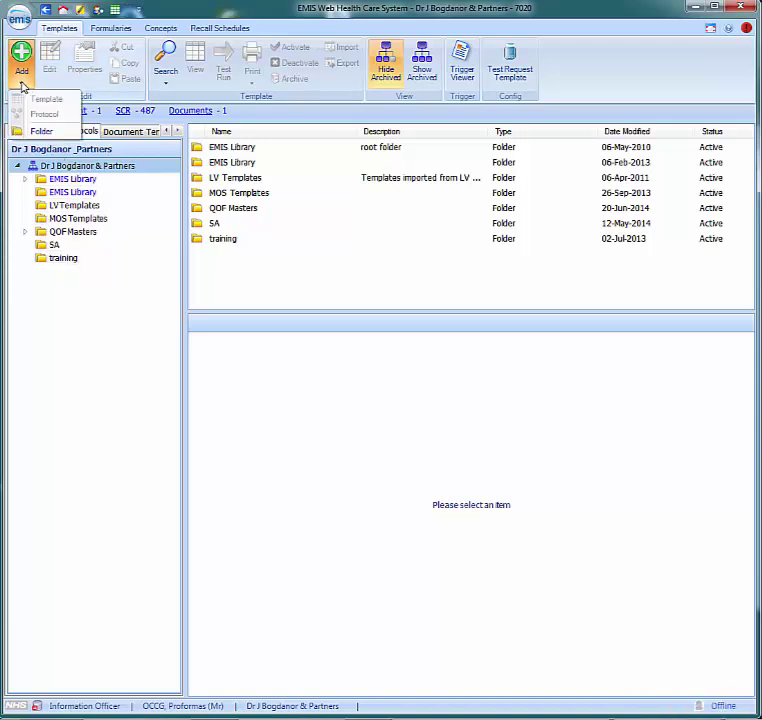
click(37, 129)
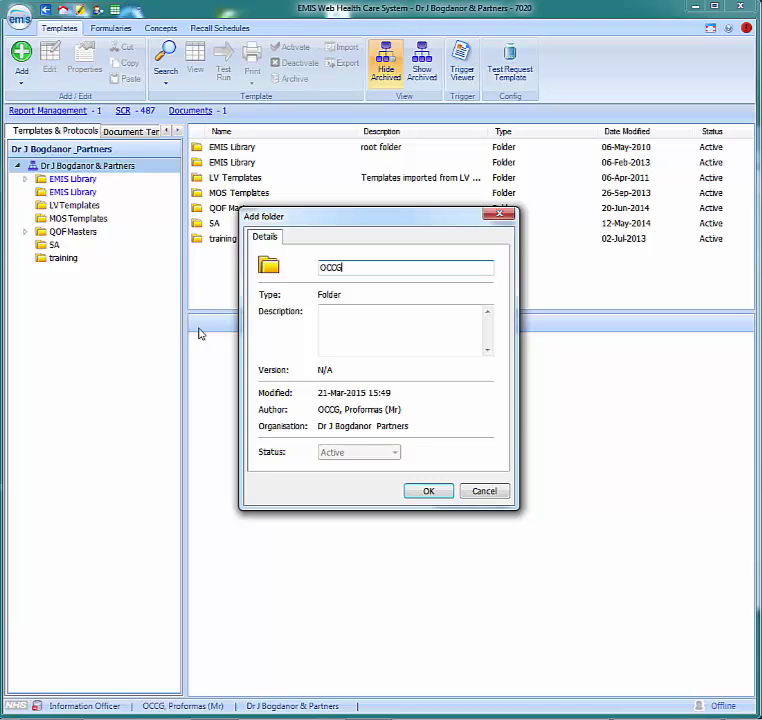
click(429, 492)
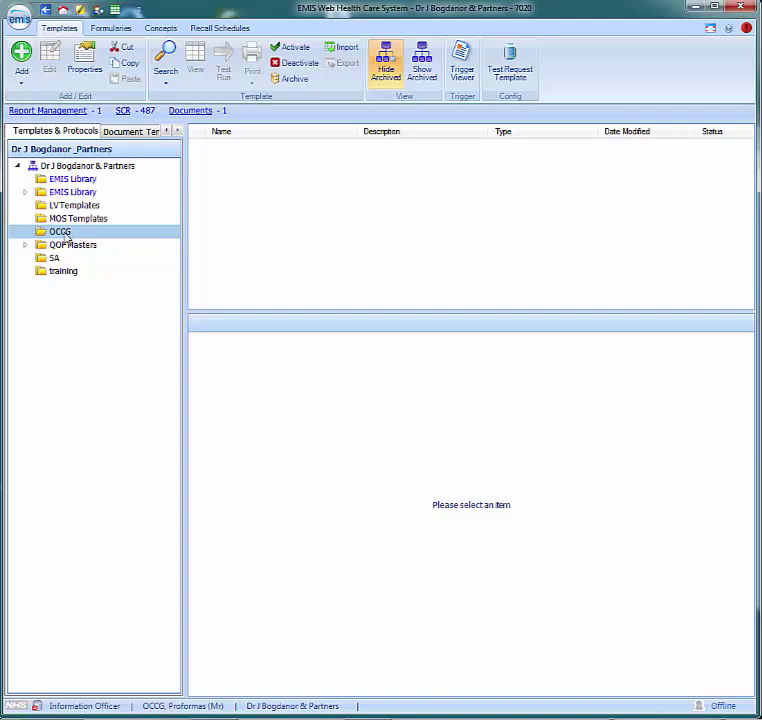
Step: Create a folder named 'dPCP' inside OCCG
click(22, 76)
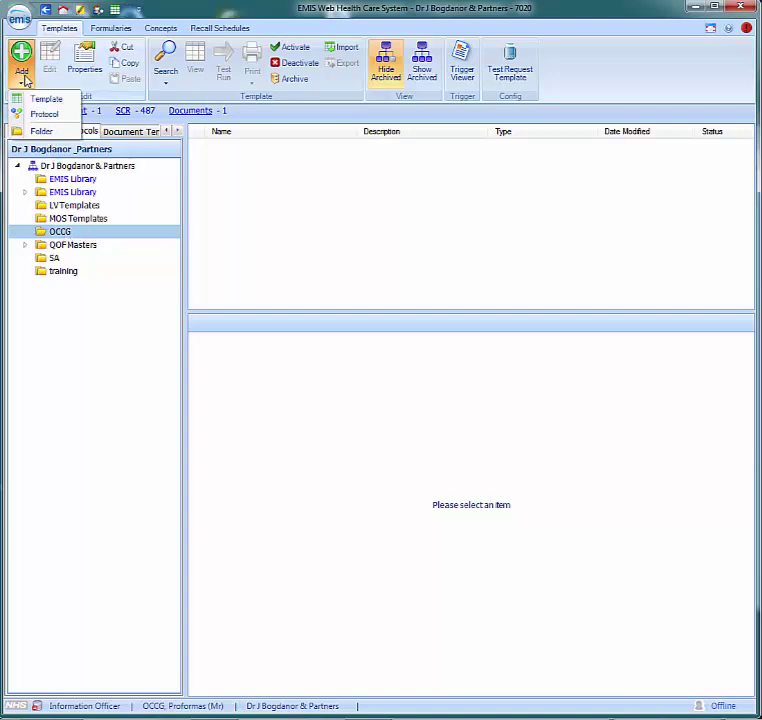
click(40, 131)
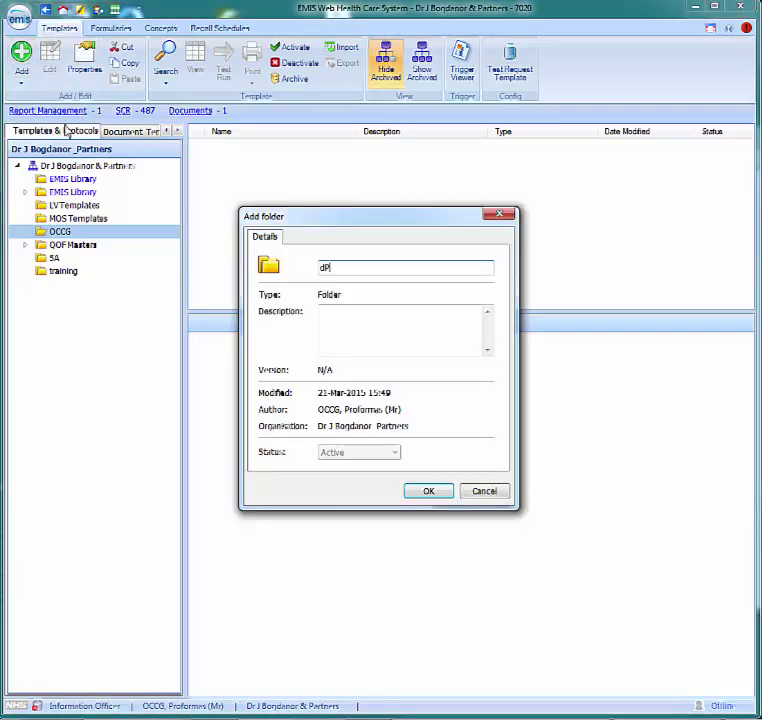
text(dPCP)
click(427, 491)
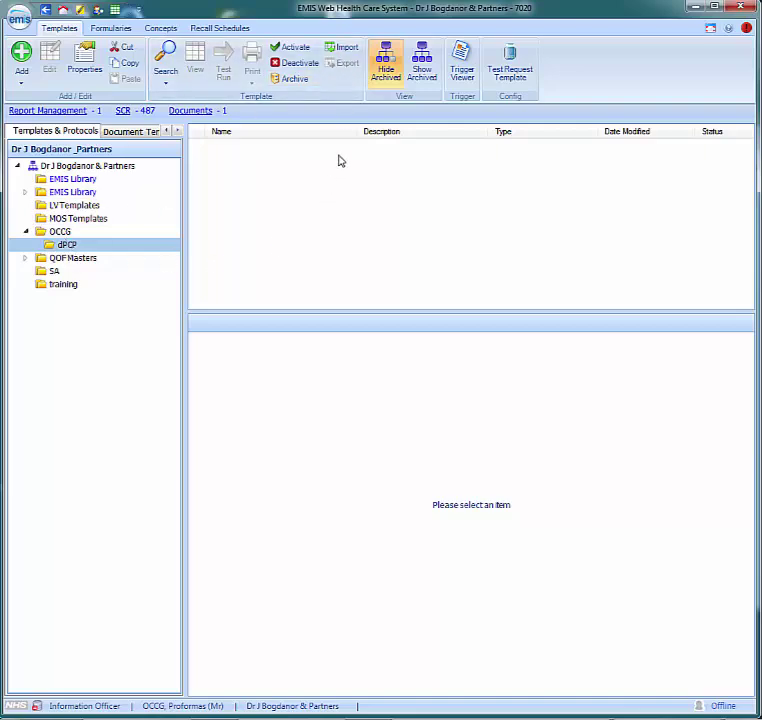
Step: Import OCCG Care Plan Quicklauncher.xml from the dPCP software folder, storing concepts in OCCG Concepts
click(346, 50)
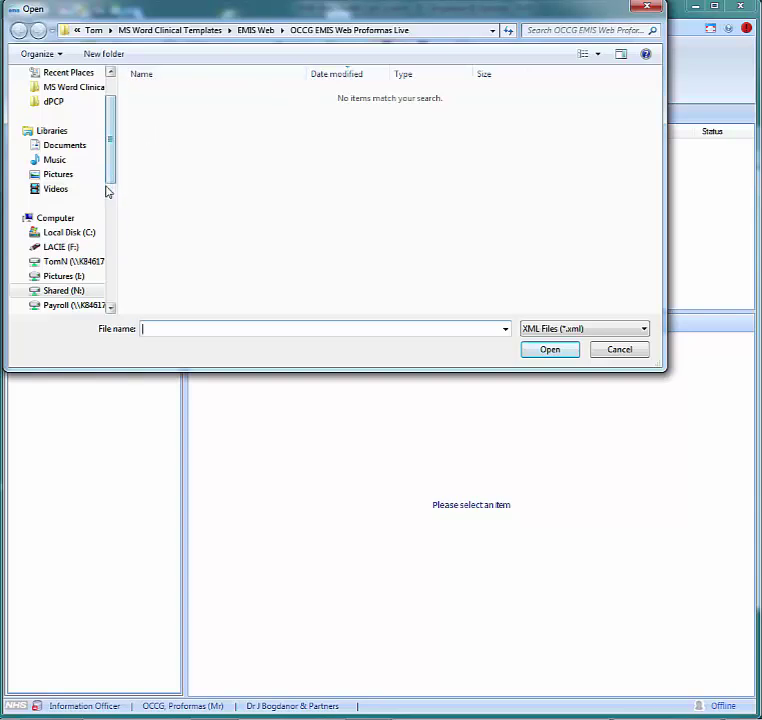
drag(109, 176, 112, 145)
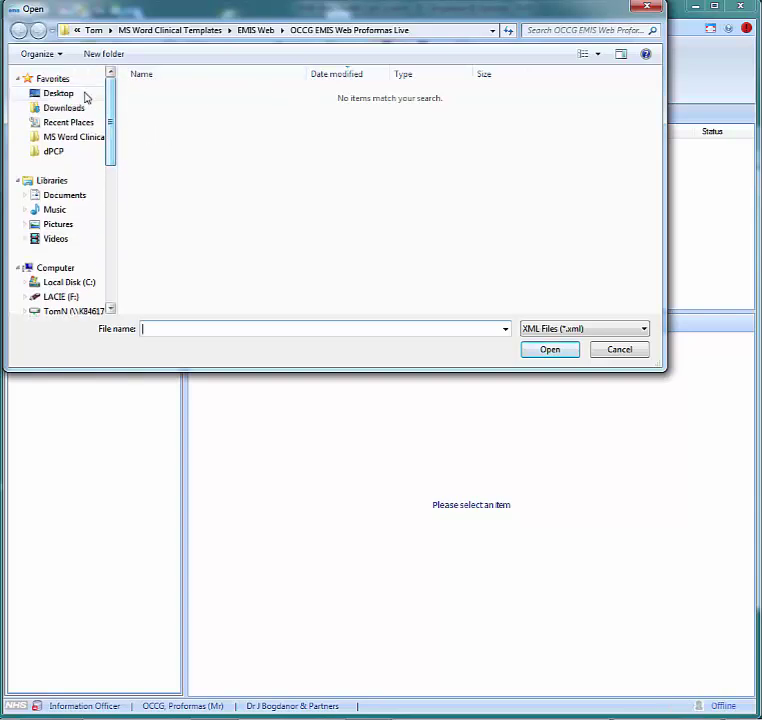
click(61, 95)
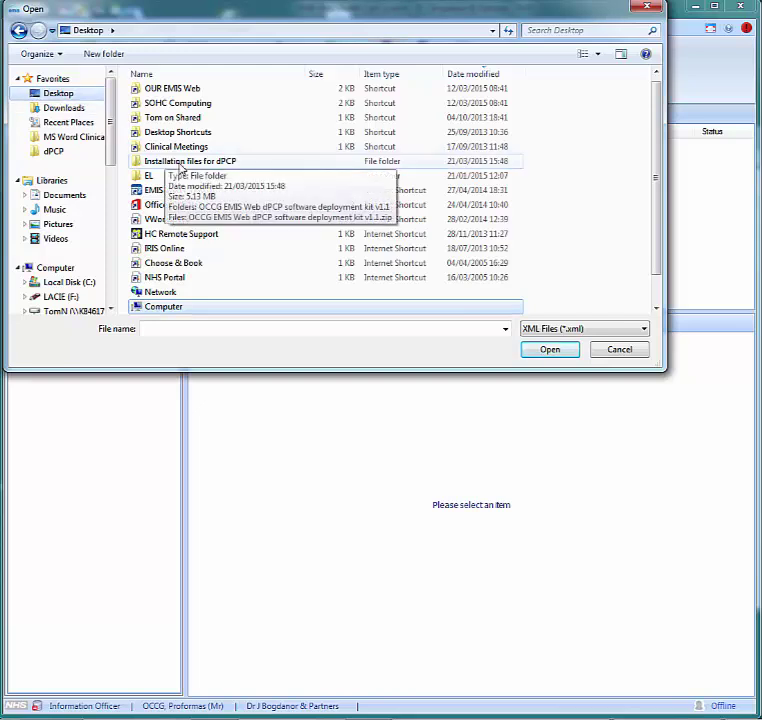
double_click(180, 163)
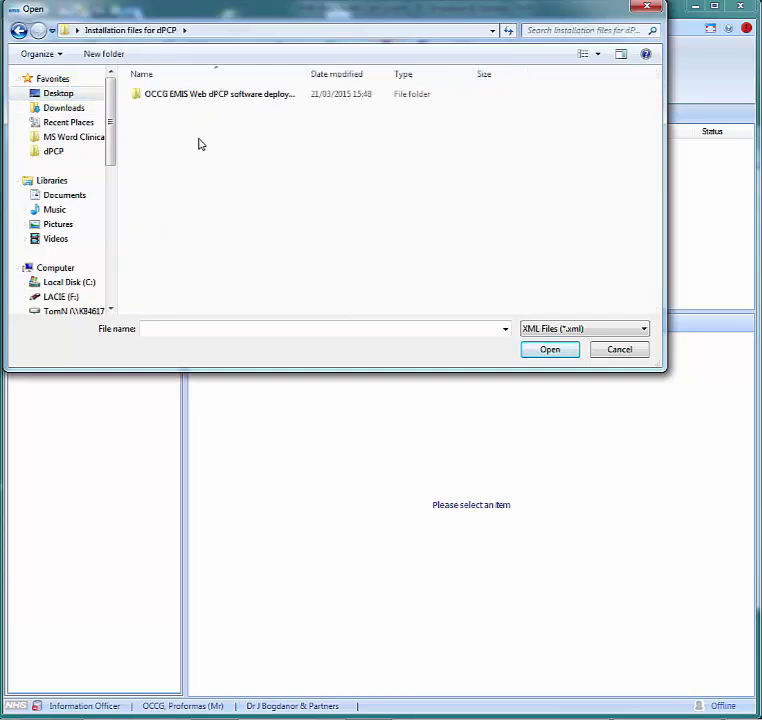
double_click(203, 101)
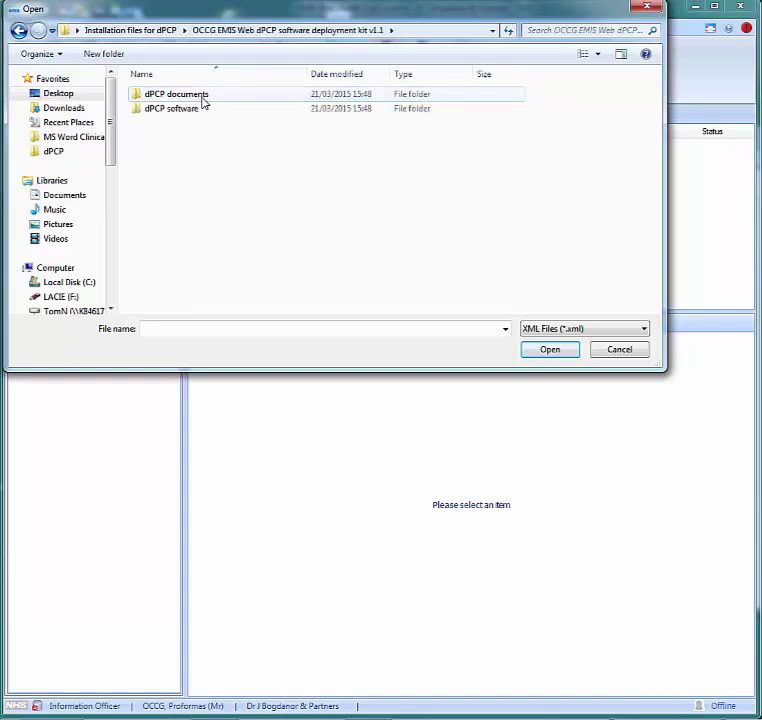
double_click(184, 115)
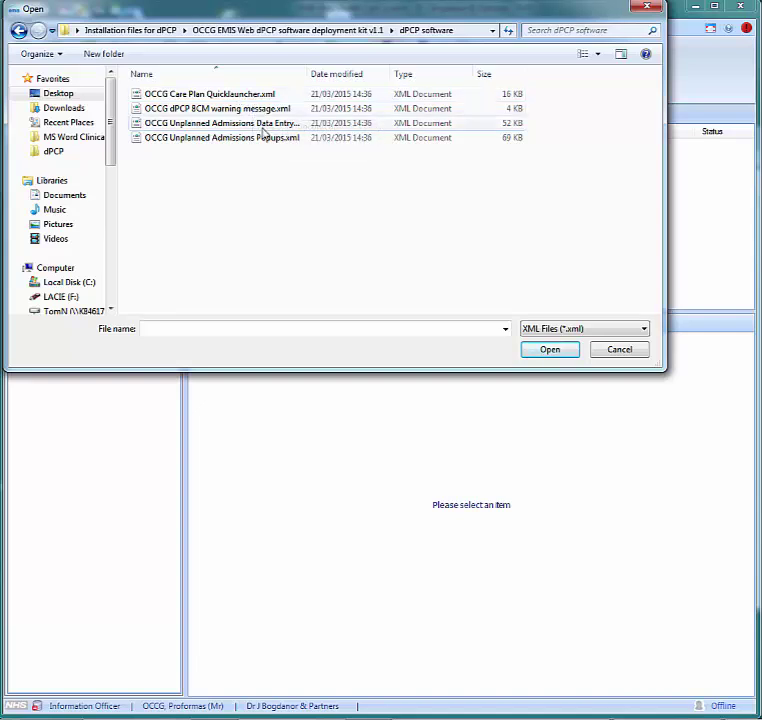
click(231, 95)
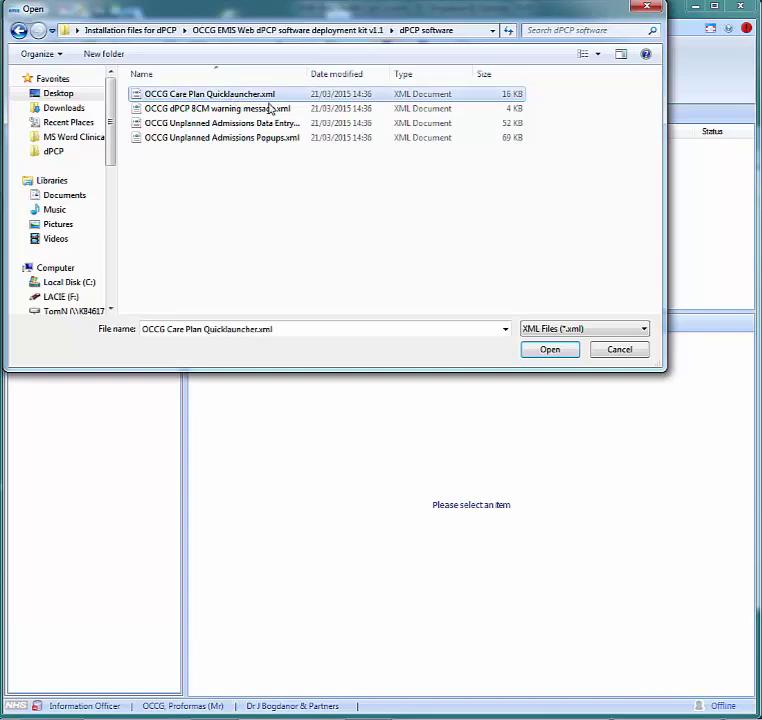
click(549, 350)
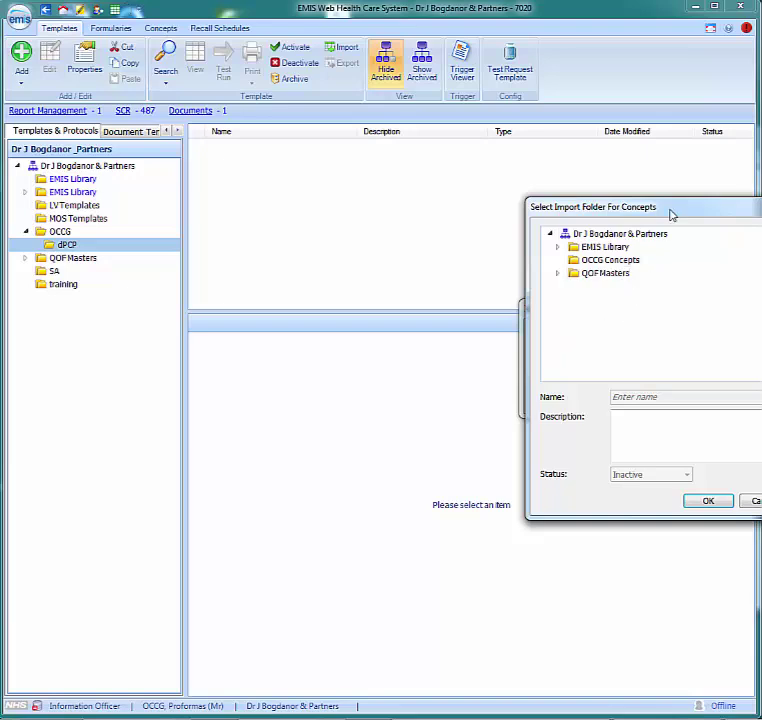
drag(665, 208, 578, 206)
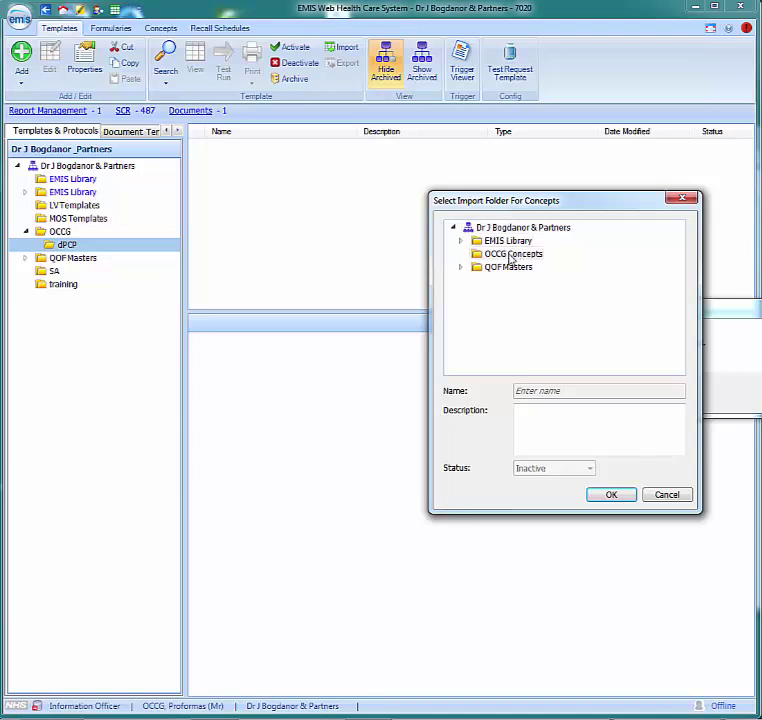
click(505, 254)
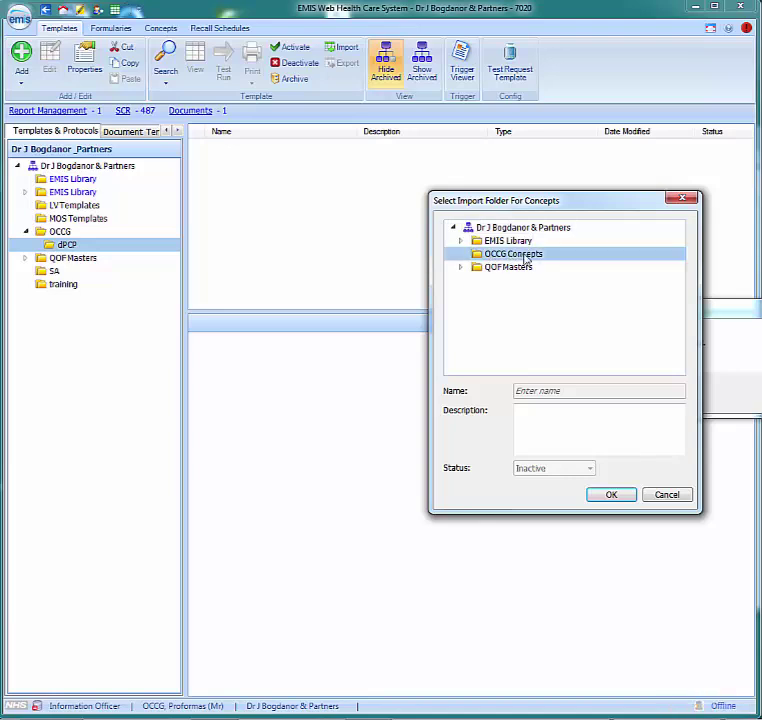
click(611, 495)
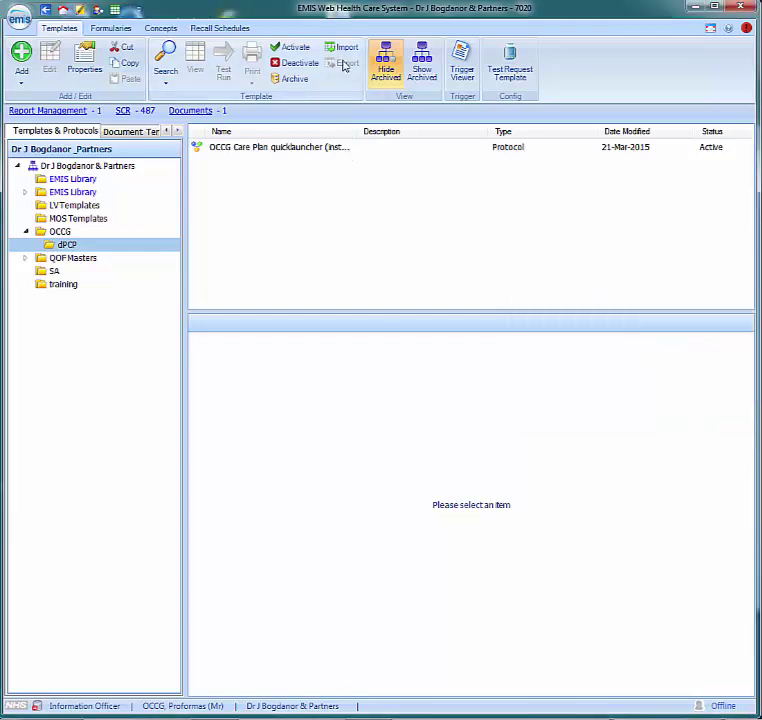
Step: Import the OCCG dPCP BCM warning message protocol file into dPCP
click(343, 49)
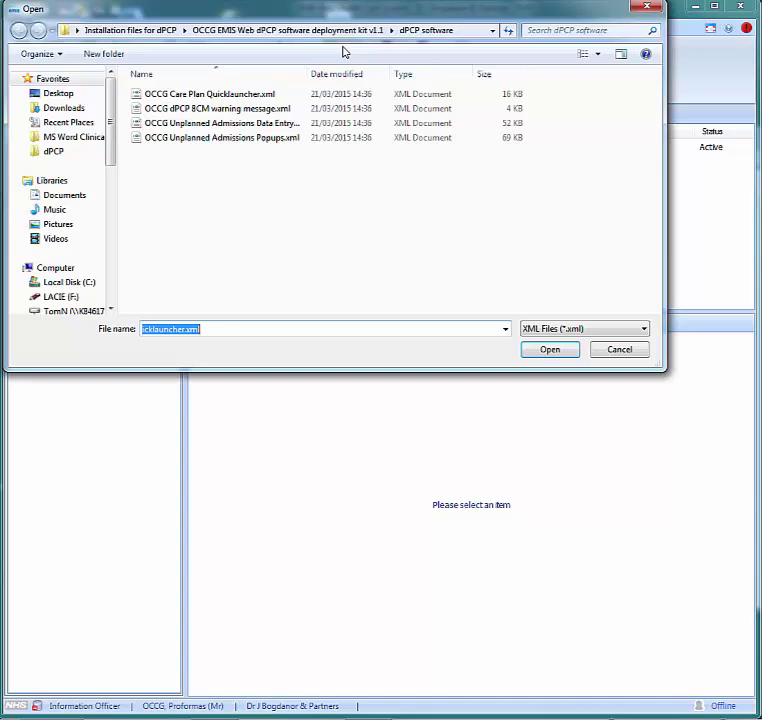
click(263, 109)
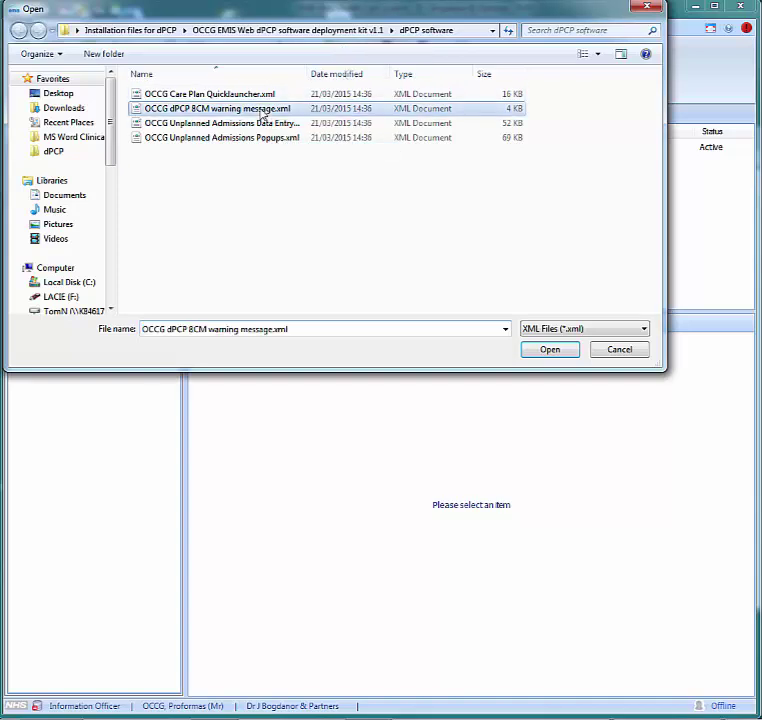
click(549, 350)
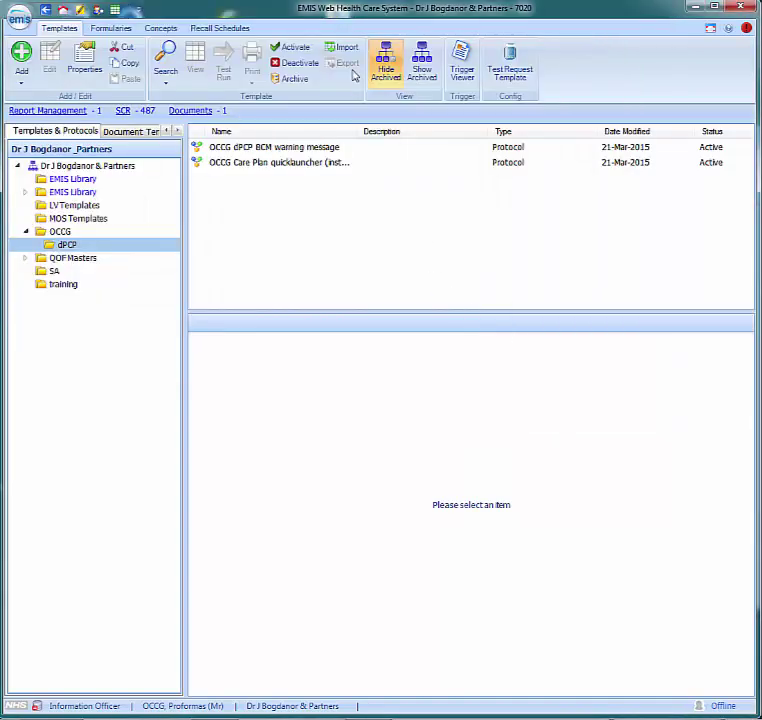
Step: Import the Unplanned Admissions Data Entry file to OCCG, overwriting its concept into OCCG Concepts
click(345, 49)
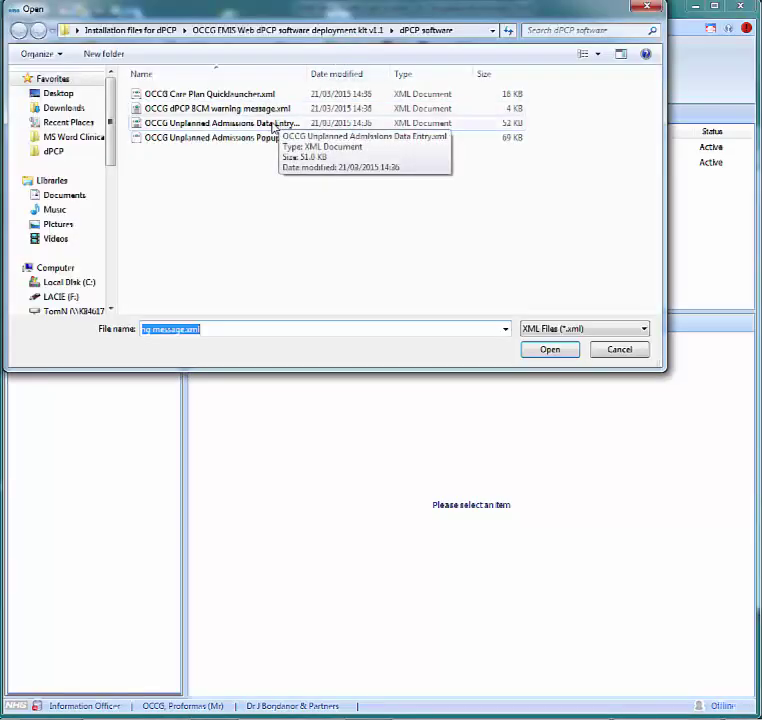
click(280, 124)
click(549, 350)
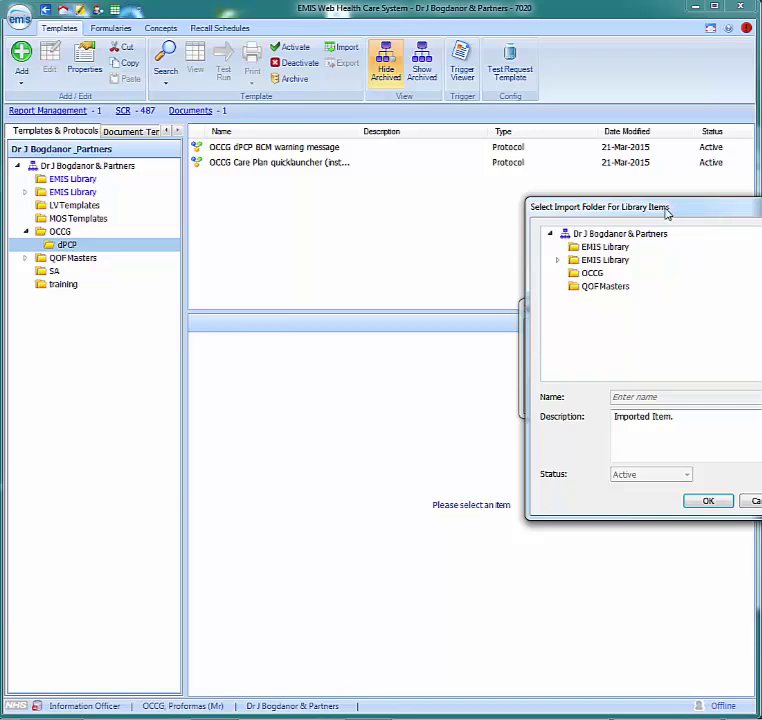
drag(640, 209, 561, 209)
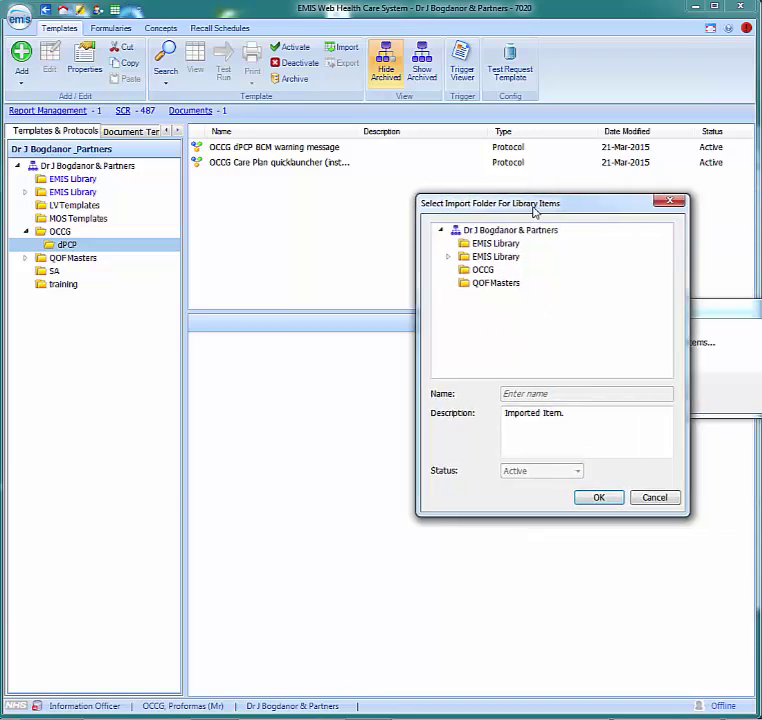
click(485, 270)
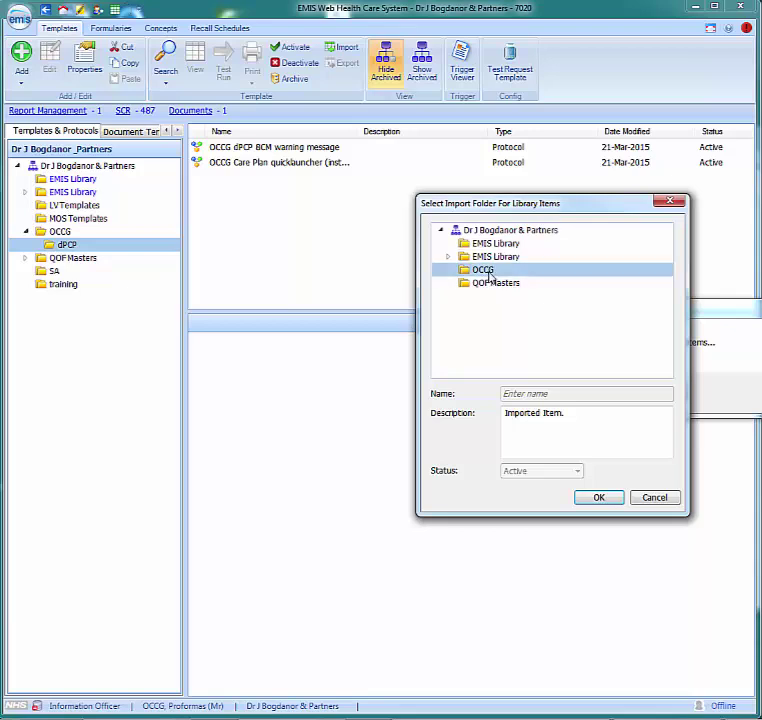
click(602, 497)
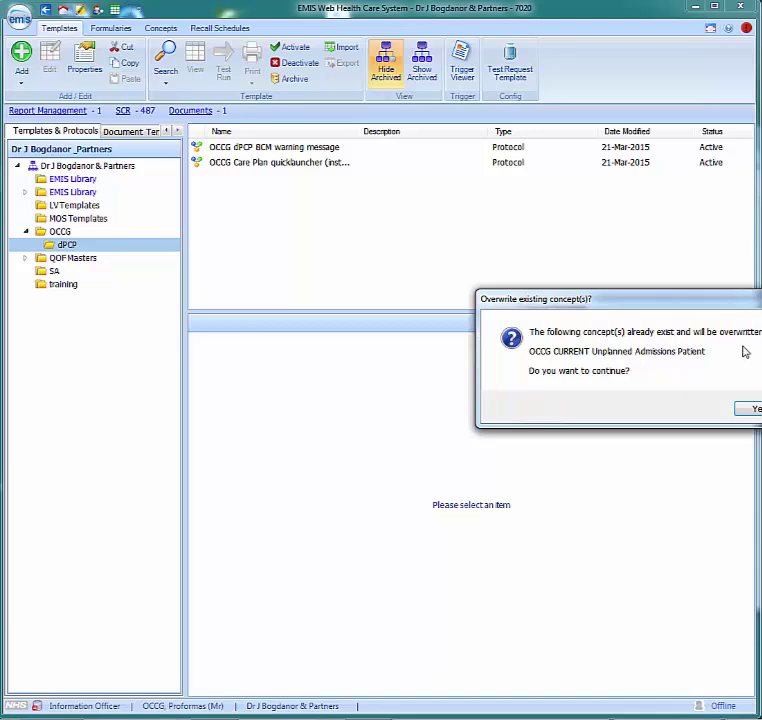
click(750, 410)
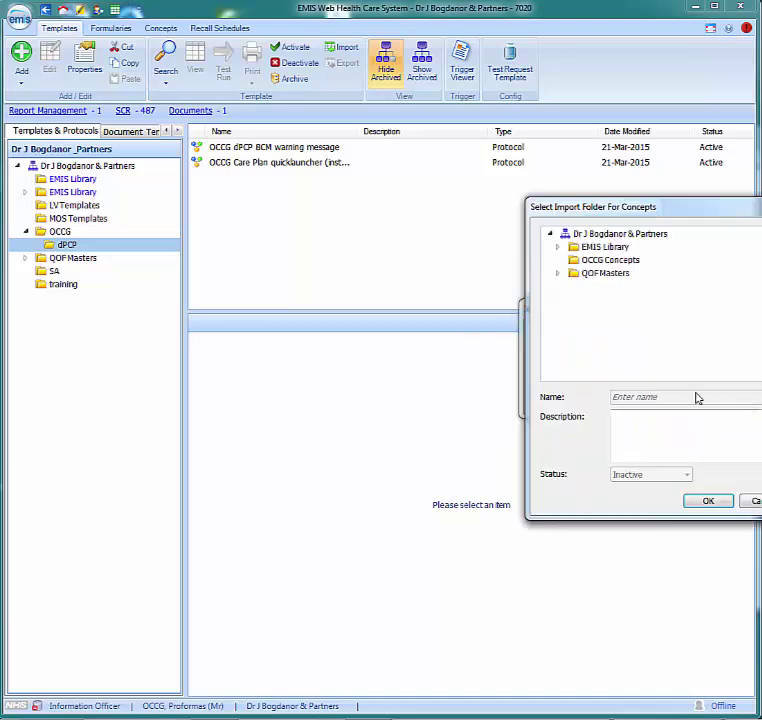
click(603, 262)
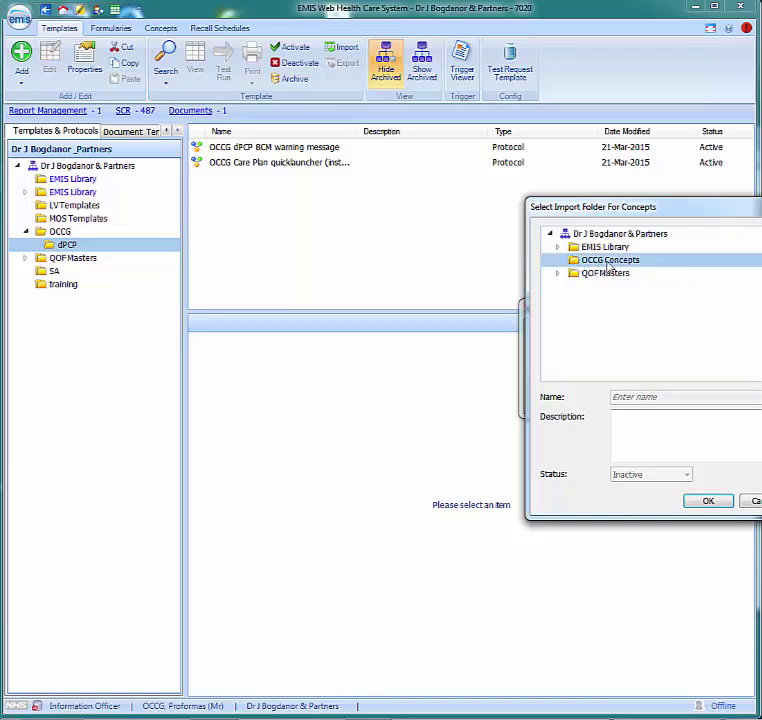
click(707, 501)
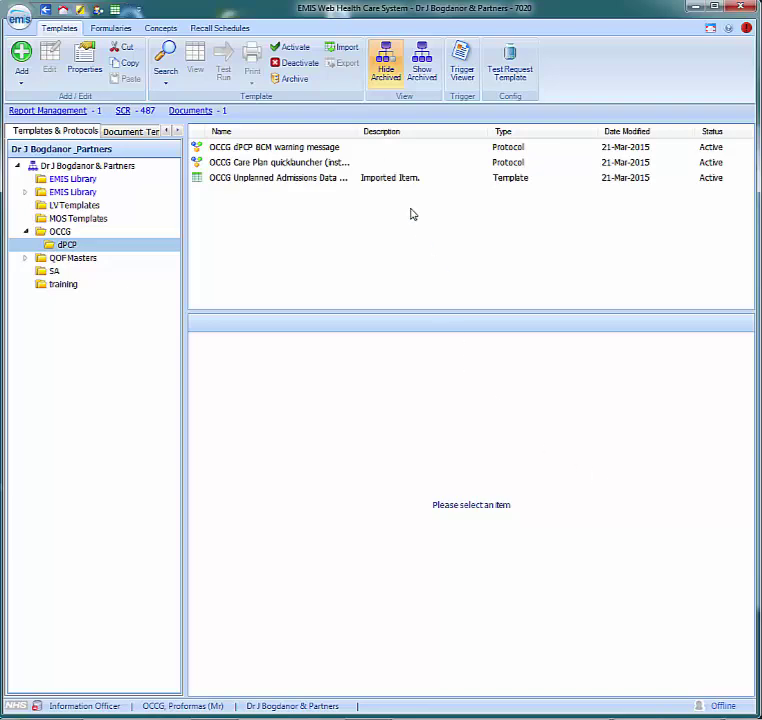
Step: Import OCCG Unplanned Admissions Popups.xml, overwriting the existing library item and concepts into OCCG Concepts
click(342, 48)
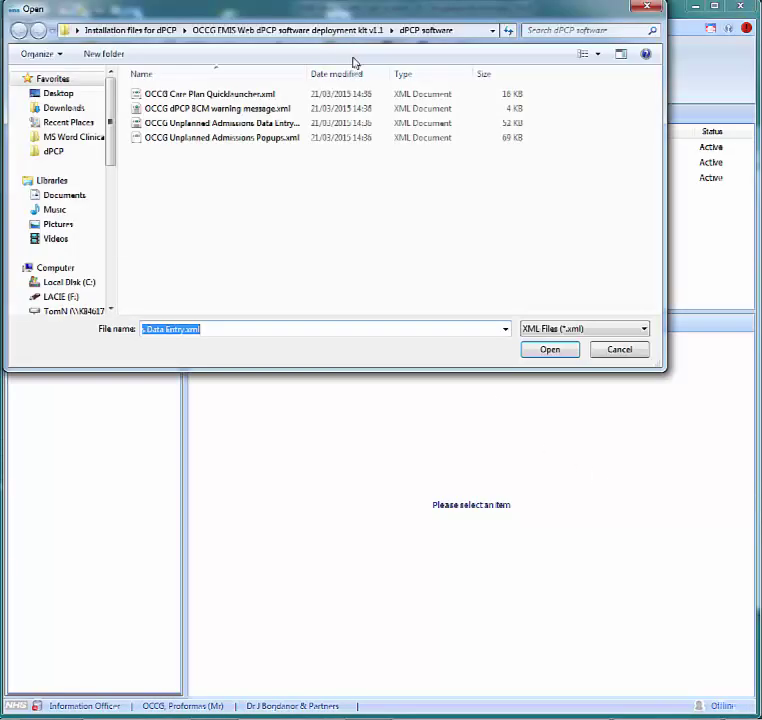
click(220, 138)
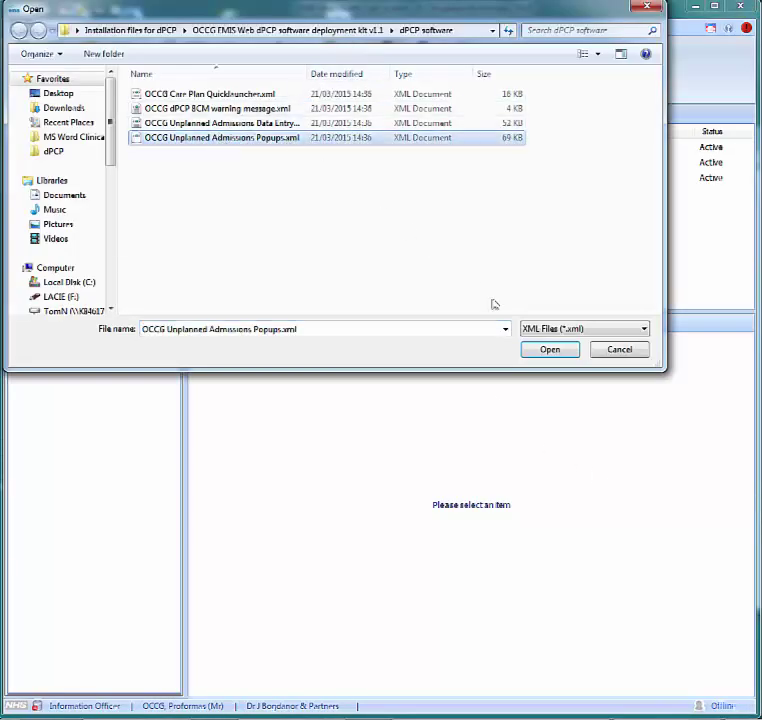
click(541, 354)
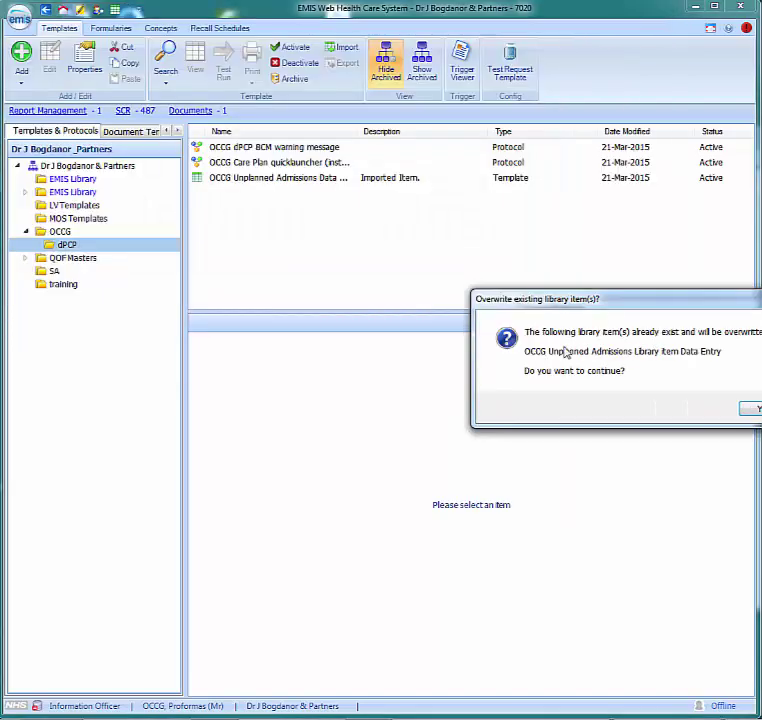
drag(660, 303, 500, 282)
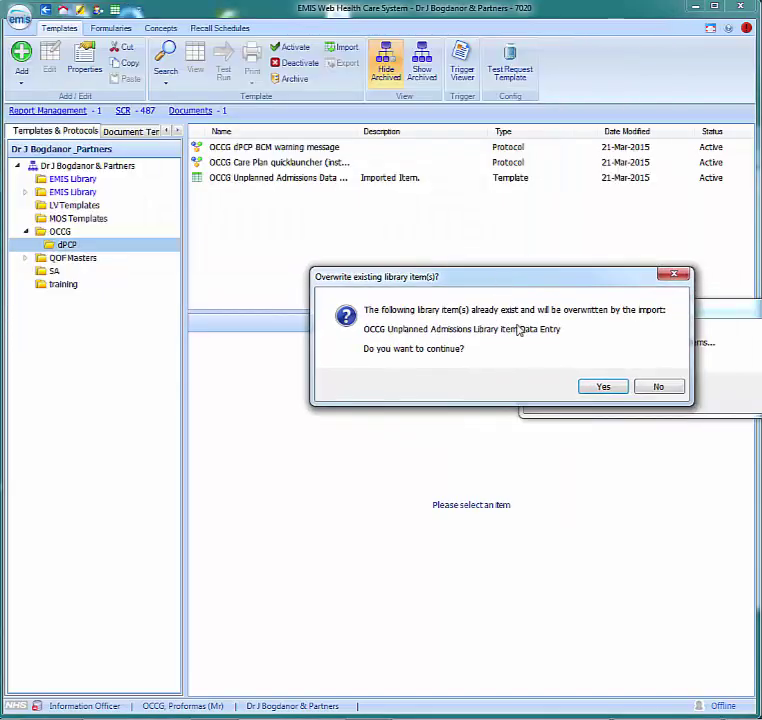
click(604, 393)
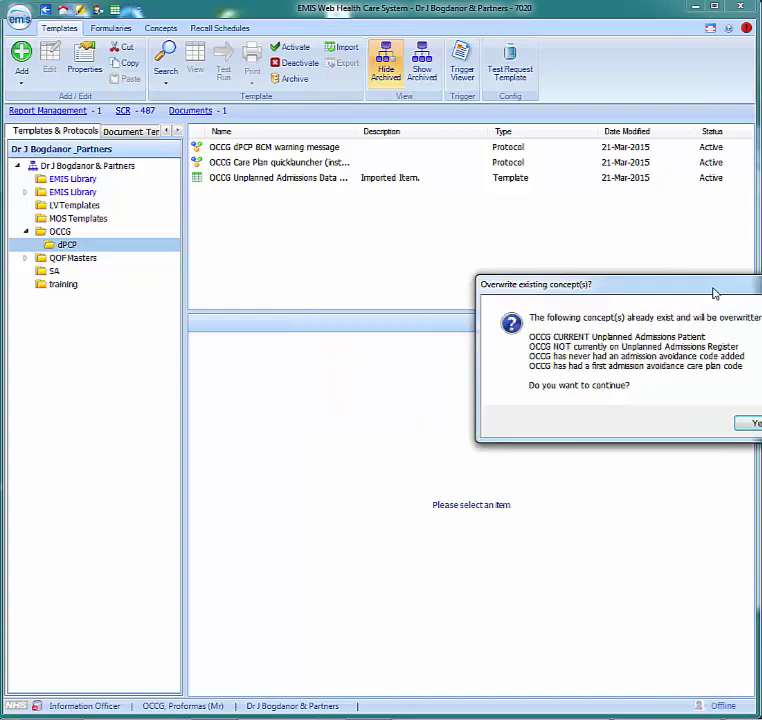
drag(714, 294, 546, 270)
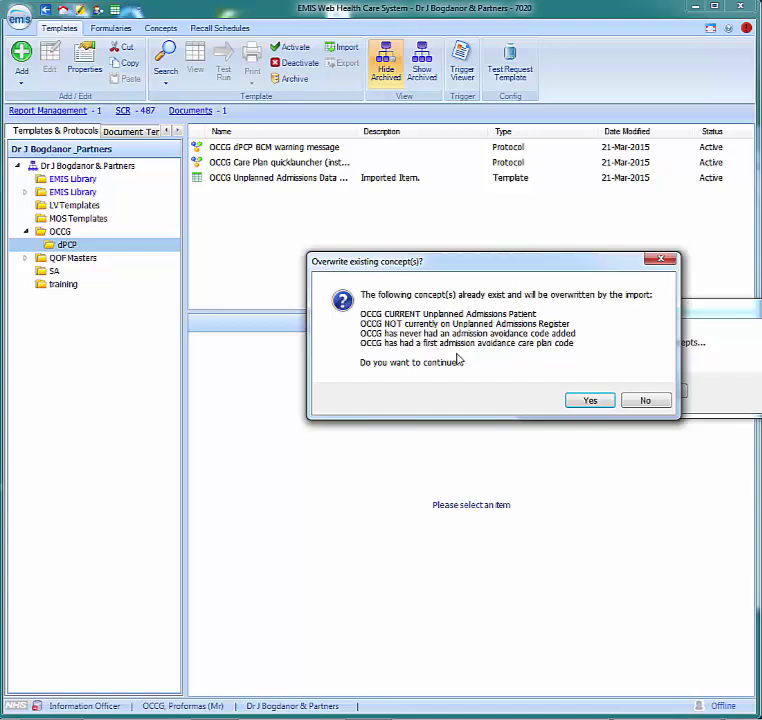
click(588, 402)
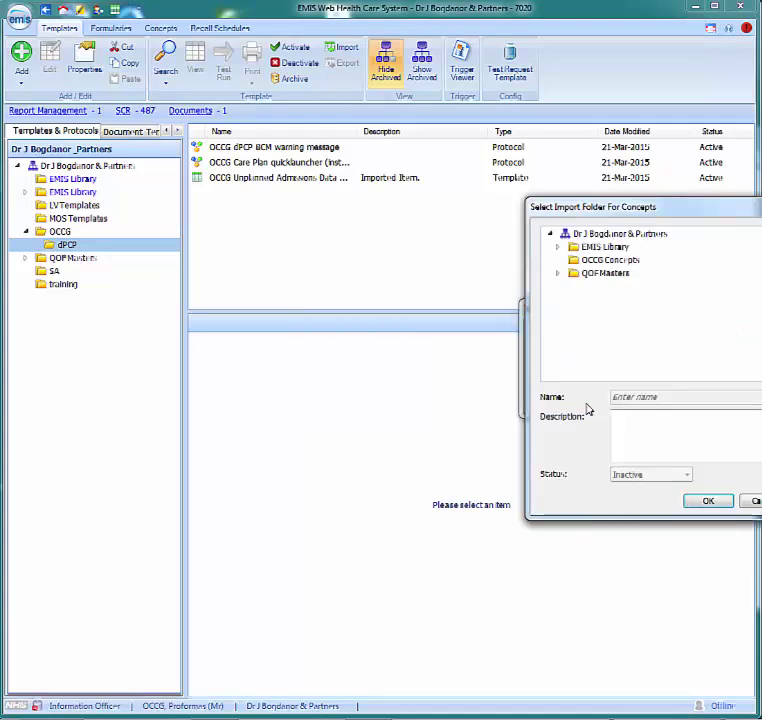
drag(657, 213, 585, 211)
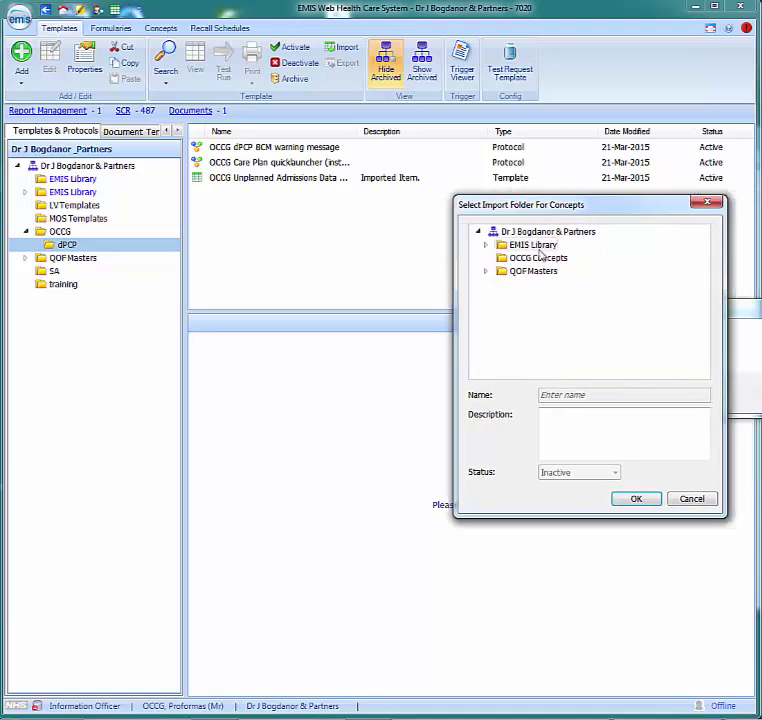
click(536, 258)
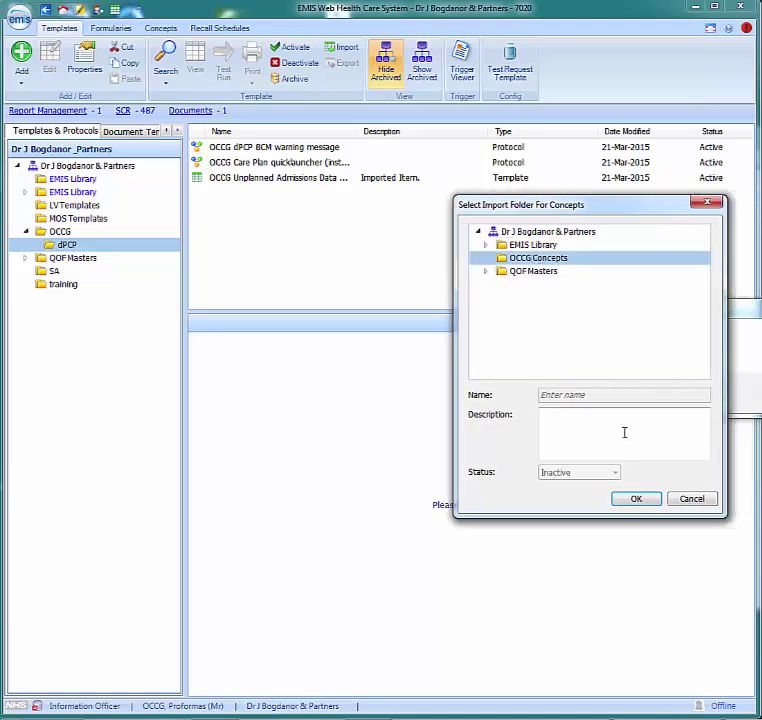
click(636, 498)
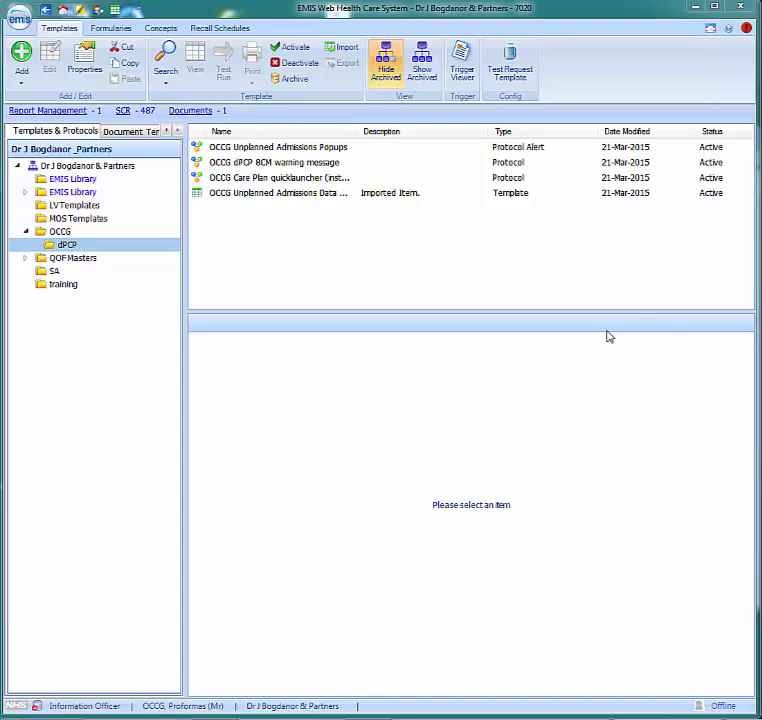
Step: Delete '(installer)' from the OCCG Care Plan quicklauncher protocol's name in Properties
drag(357, 131, 404, 140)
click(311, 180)
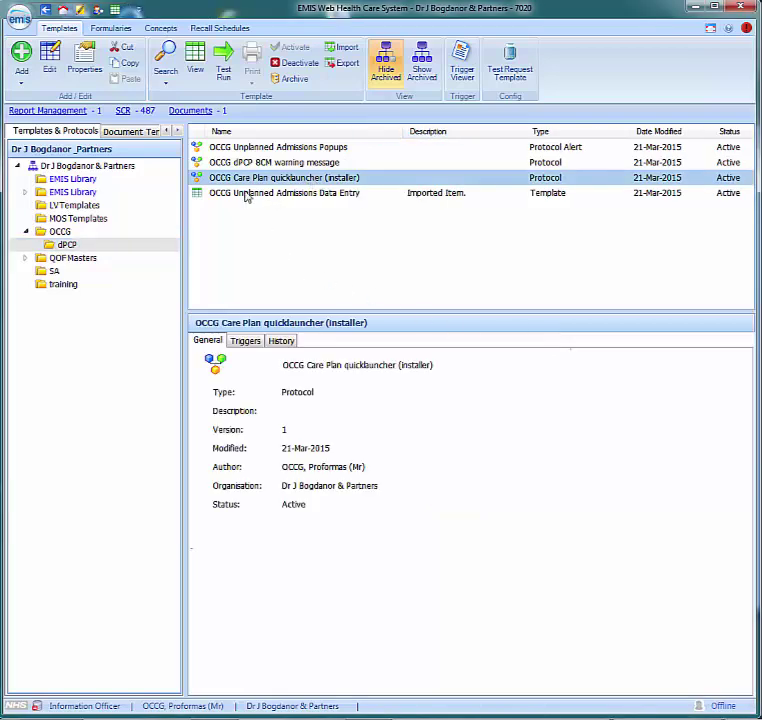
click(88, 68)
drag(437, 268, 478, 268)
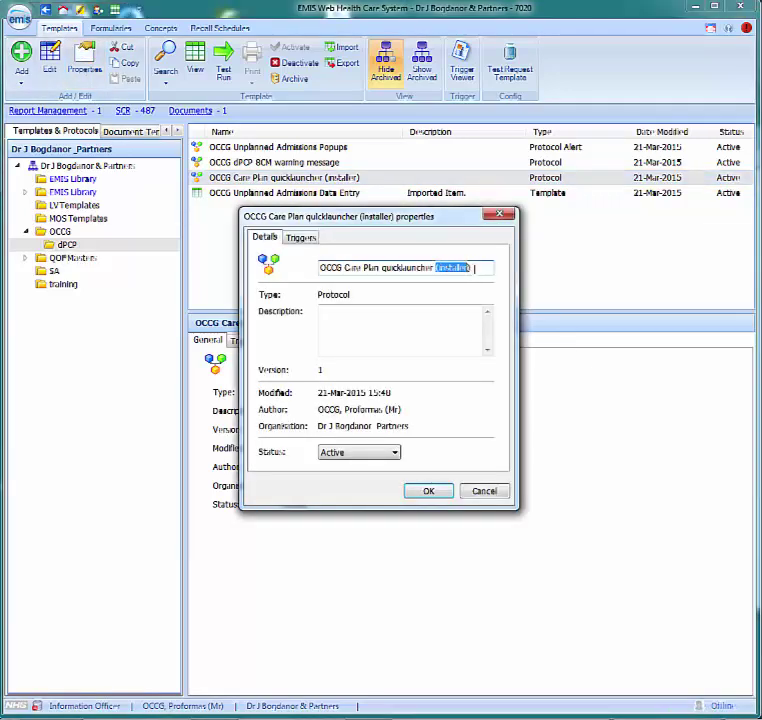
key(BackSpace)
key(BackSpace)
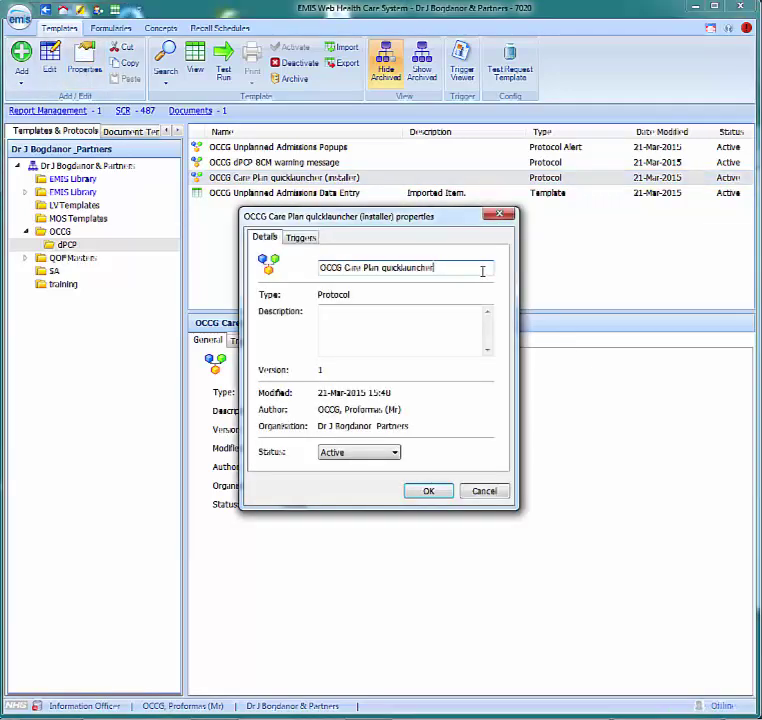
click(437, 495)
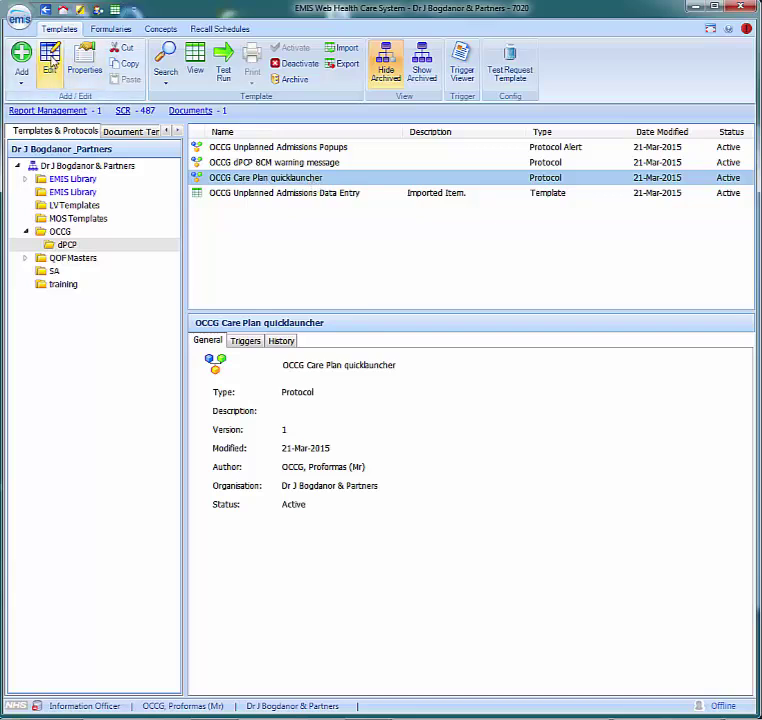
Step: Open the OCCG Care Plan quicklauncher for editing and zoom around its flowchart
click(50, 65)
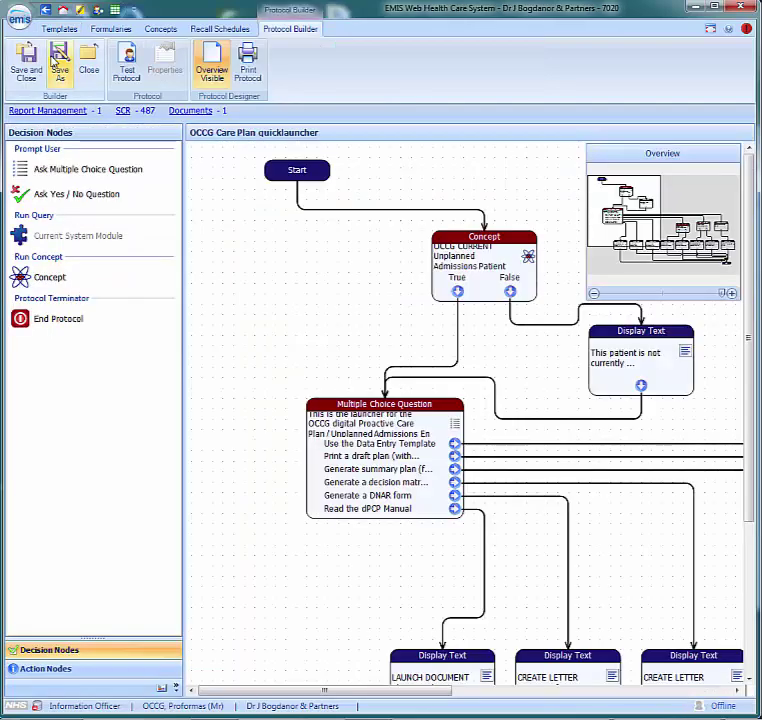
click(594, 294)
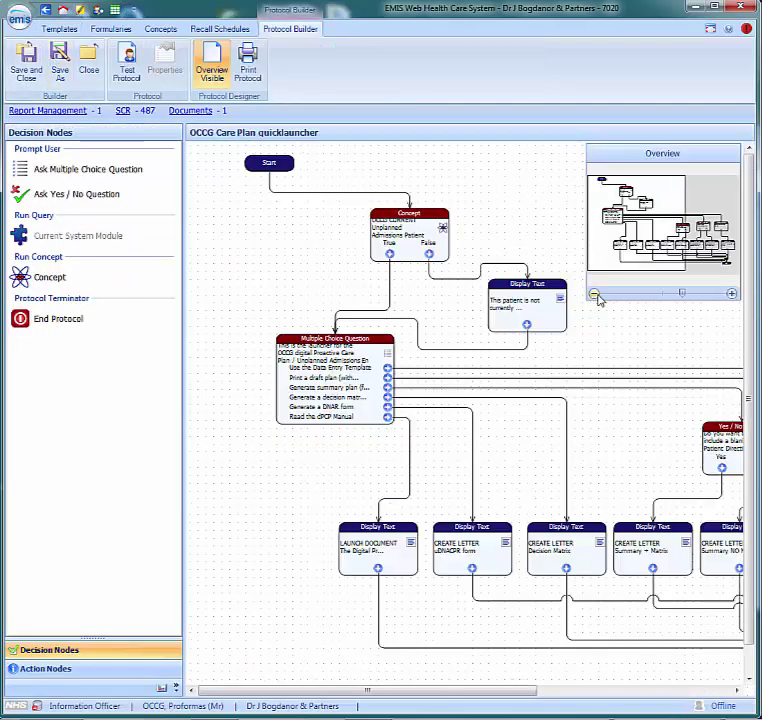
click(594, 295)
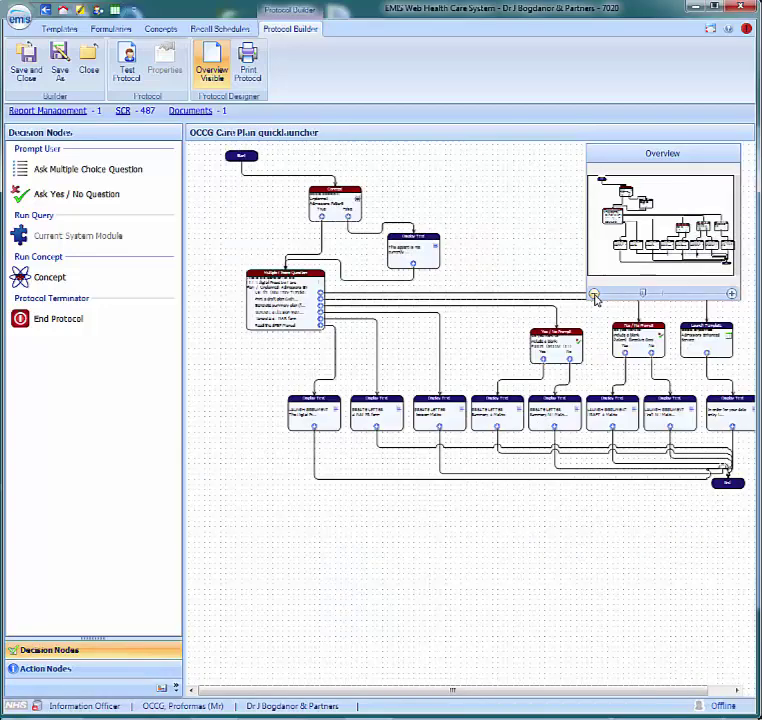
click(690, 242)
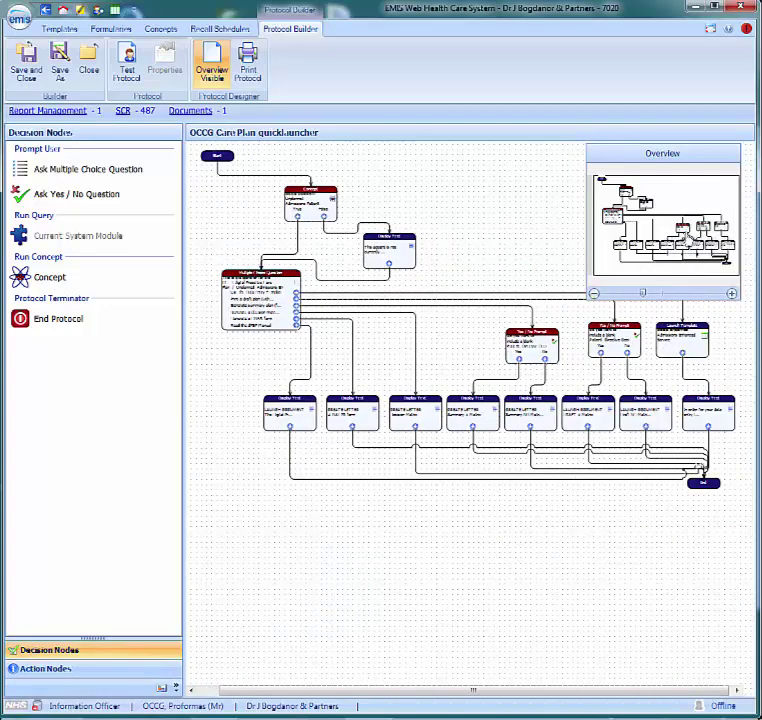
click(732, 295)
click(732, 295)
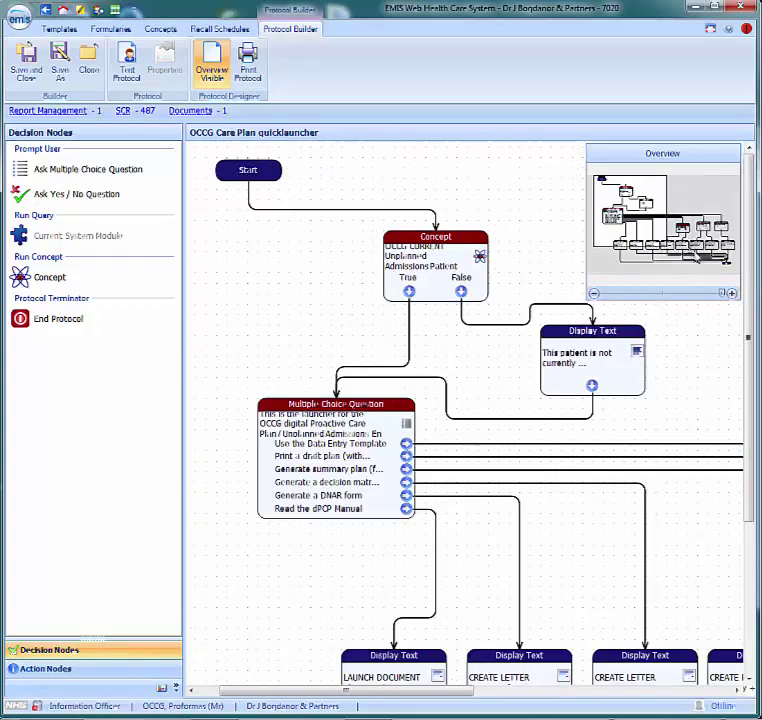
click(732, 295)
click(732, 295)
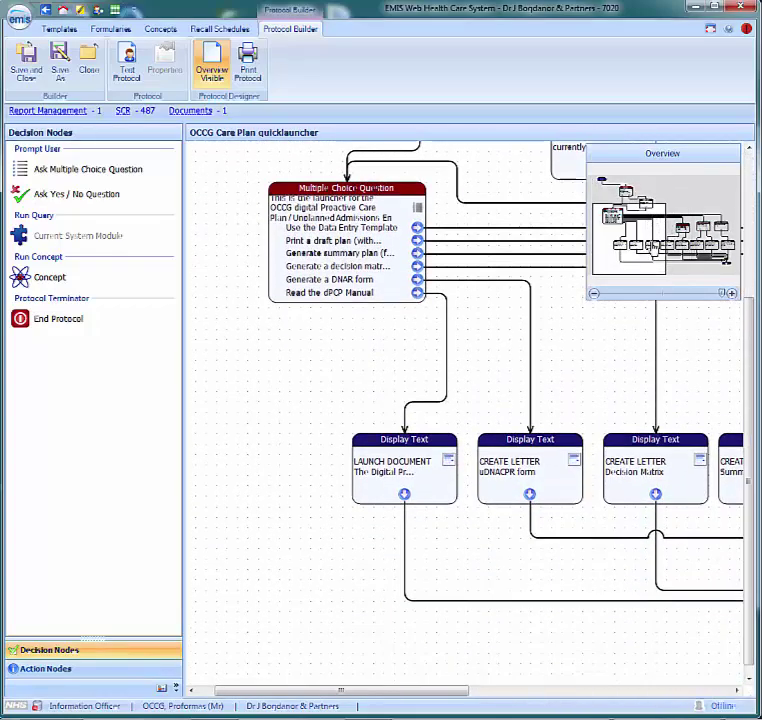
Step: Read the LAUNCH DOCUMENT node's text, cancel without changes, and delete the node
double_click(406, 467)
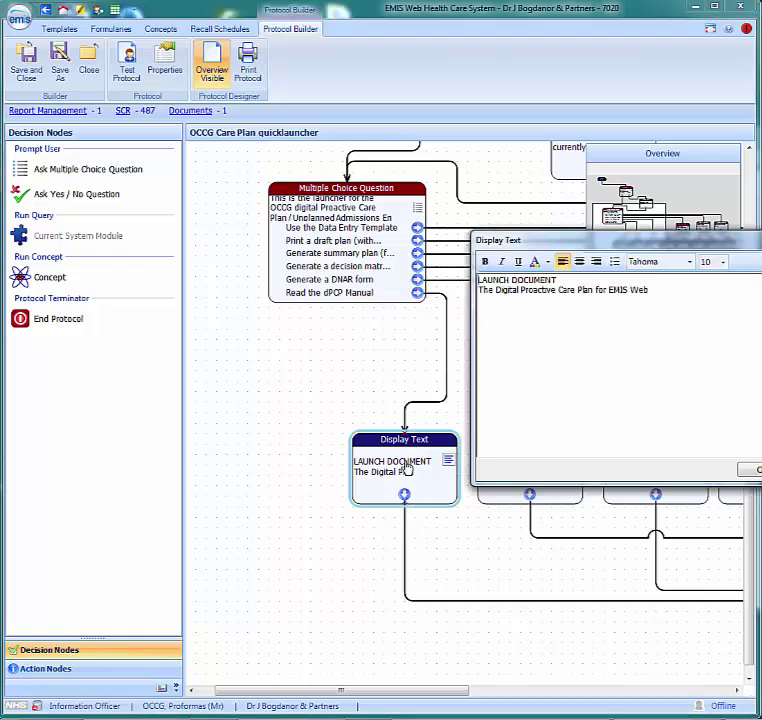
drag(668, 248, 500, 266)
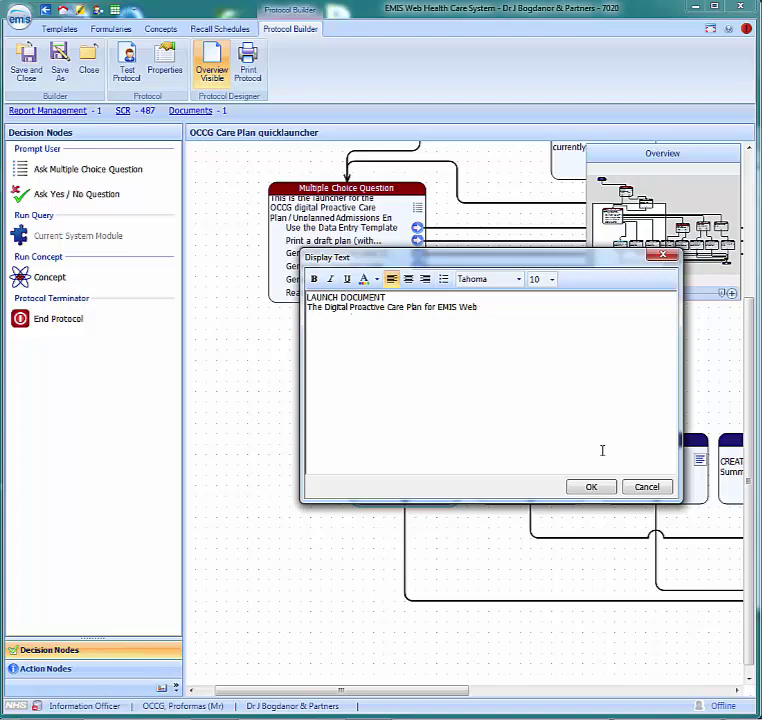
click(646, 487)
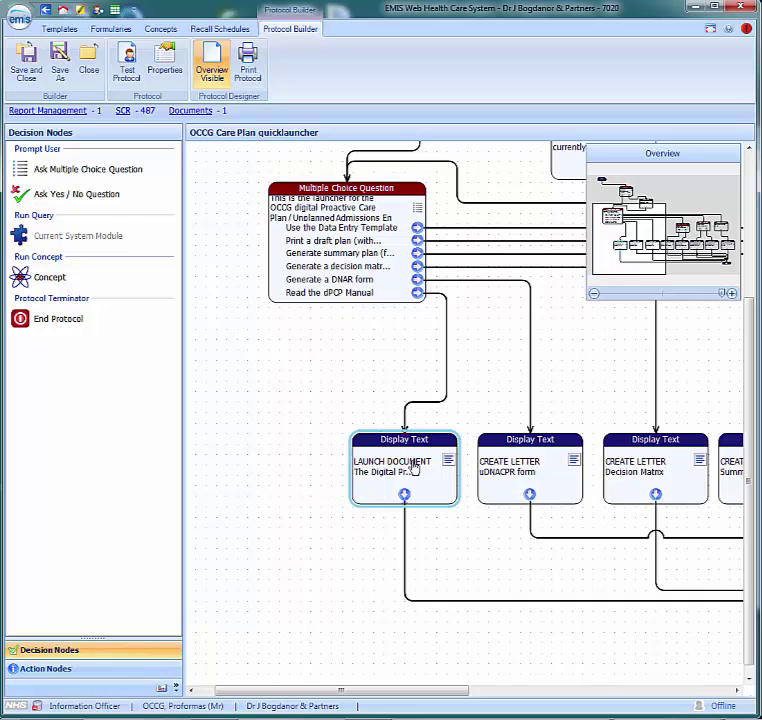
key(Delete)
Step: Confirm the deletion and add a Launch Document node for The digital Proactive Care Plan (dPCP) for EMIS Web v1.0
drag(655, 331, 551, 324)
click(552, 408)
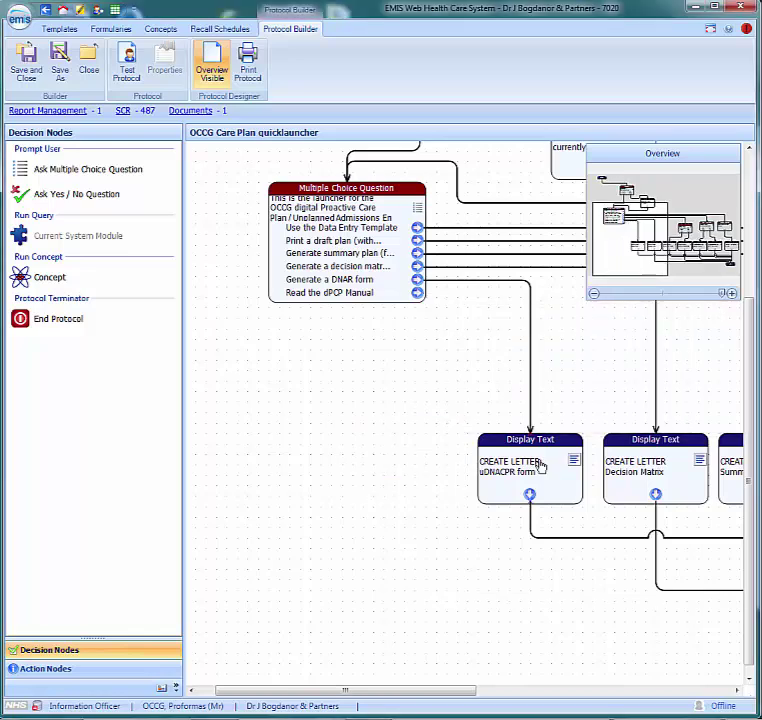
click(48, 668)
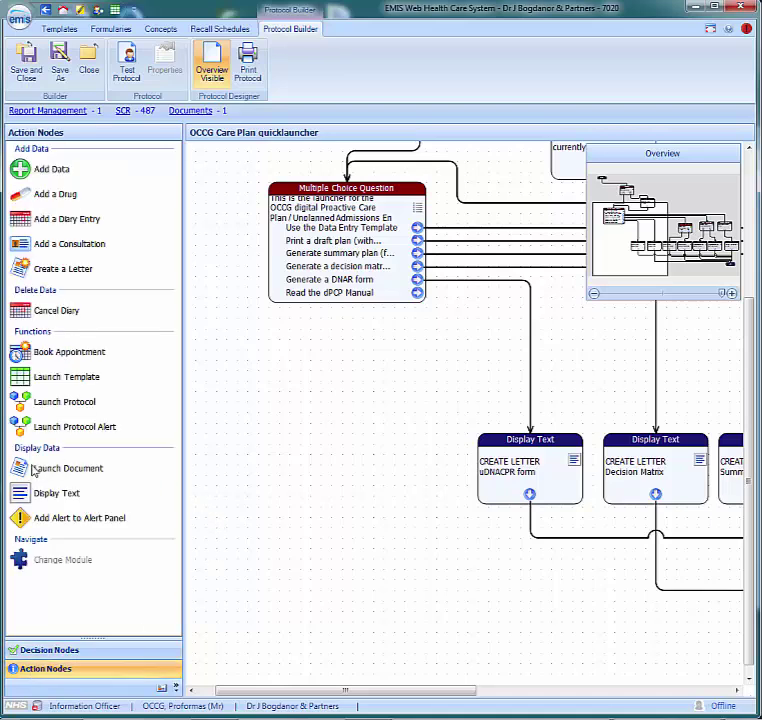
drag(33, 468, 363, 452)
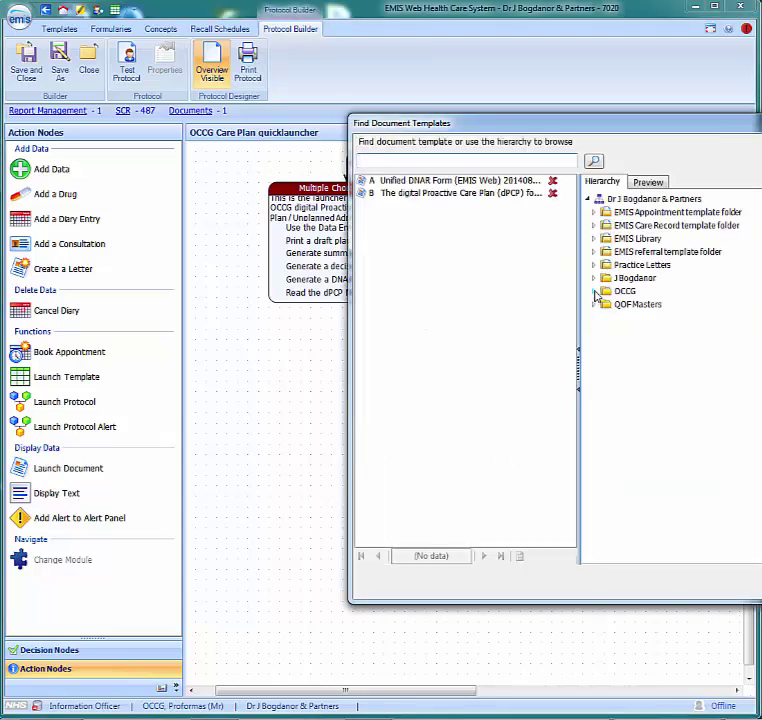
drag(660, 128, 564, 126)
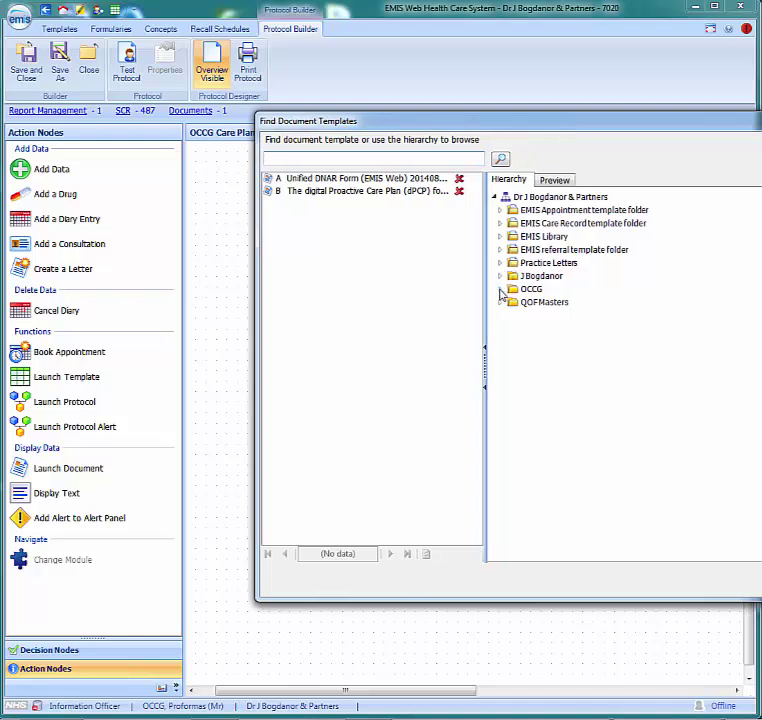
click(501, 290)
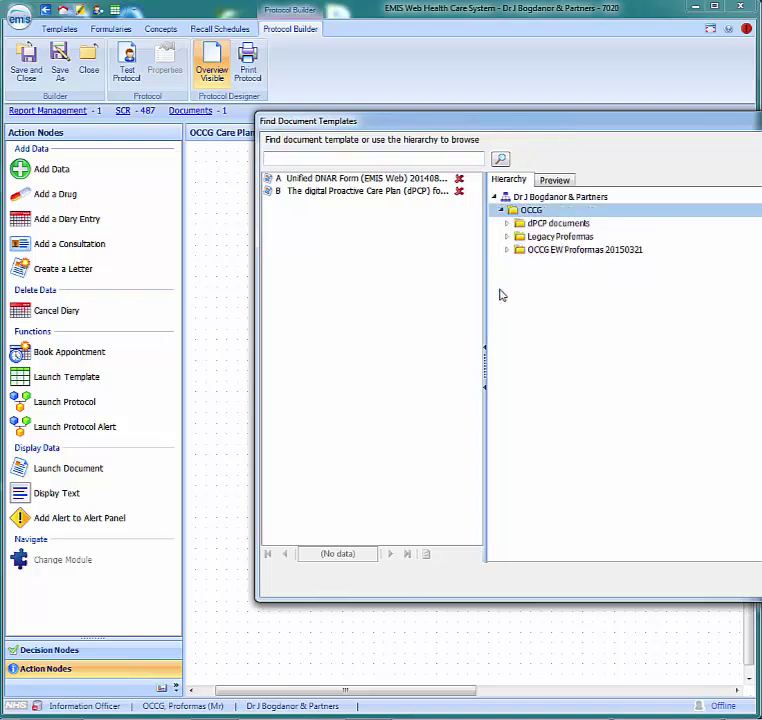
click(508, 225)
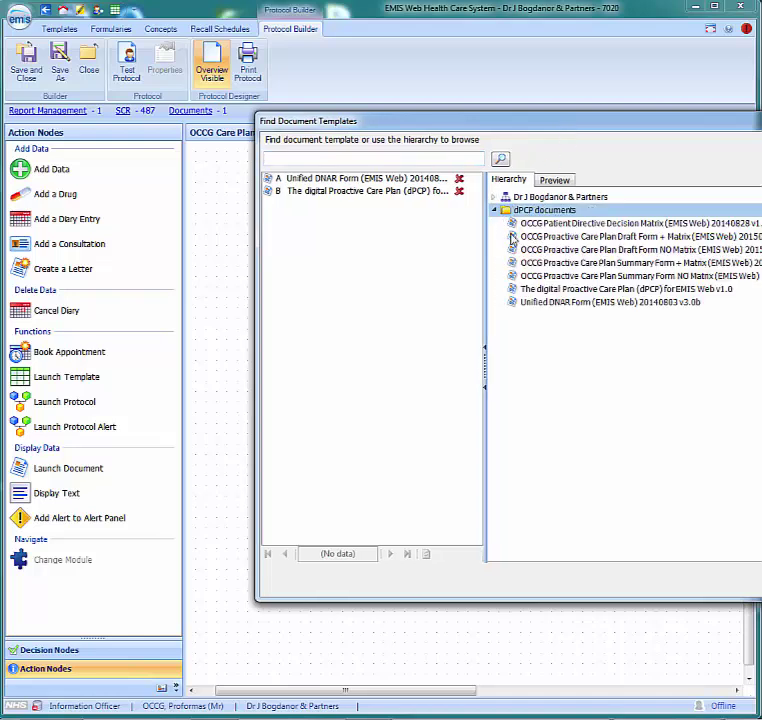
click(589, 289)
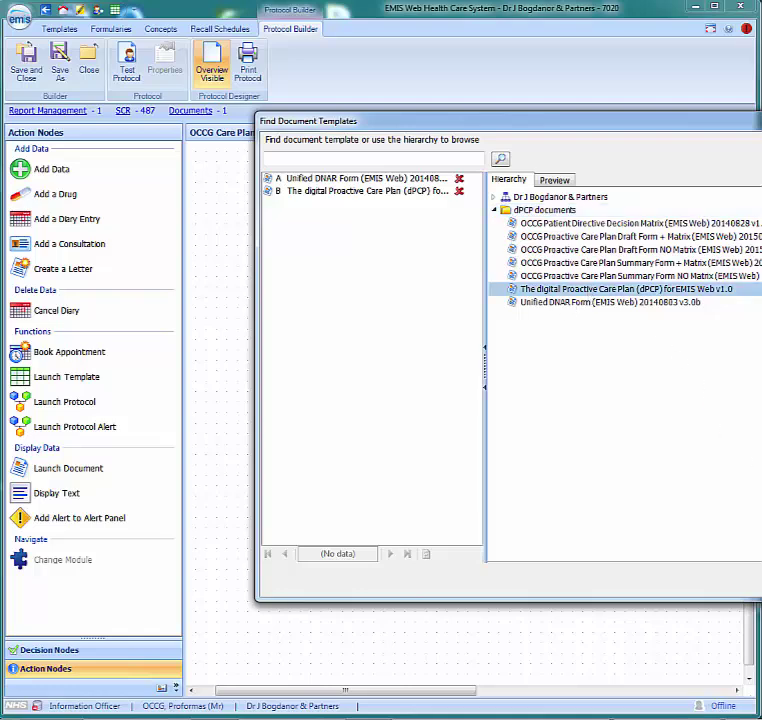
key(Return)
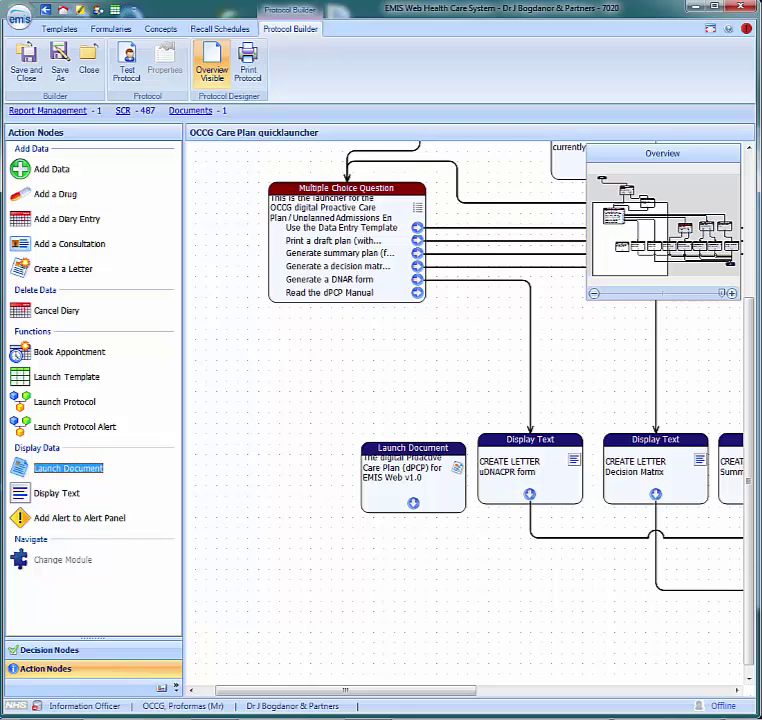
Step: Align the Launch Document node, connecting it to End and from the 'Read the dPCP Manual' question
click(451, 462)
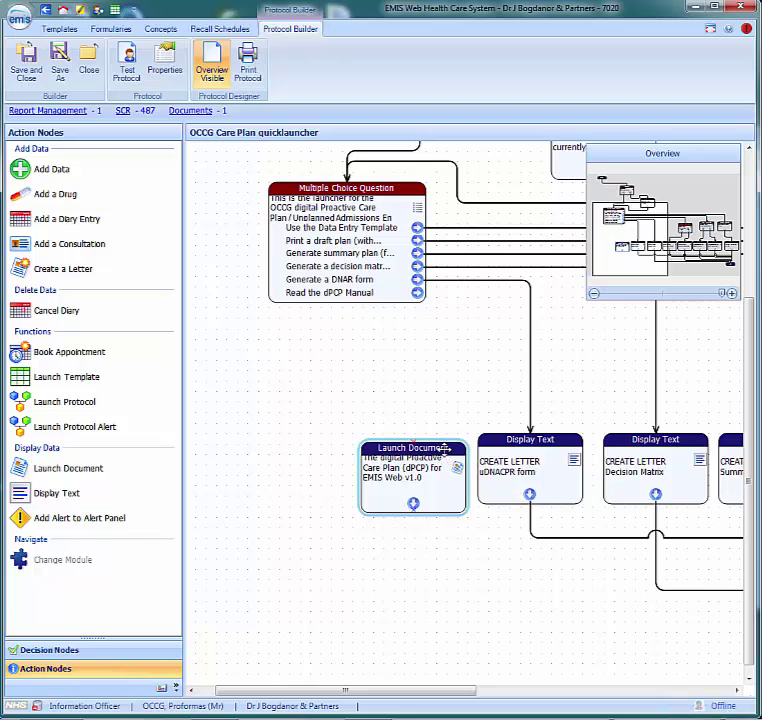
drag(444, 449, 433, 440)
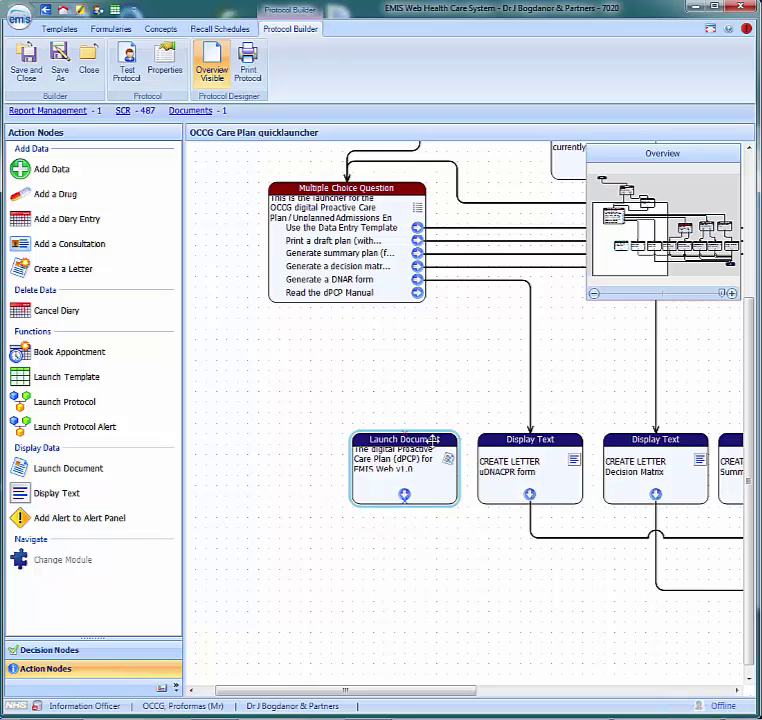
click(594, 295)
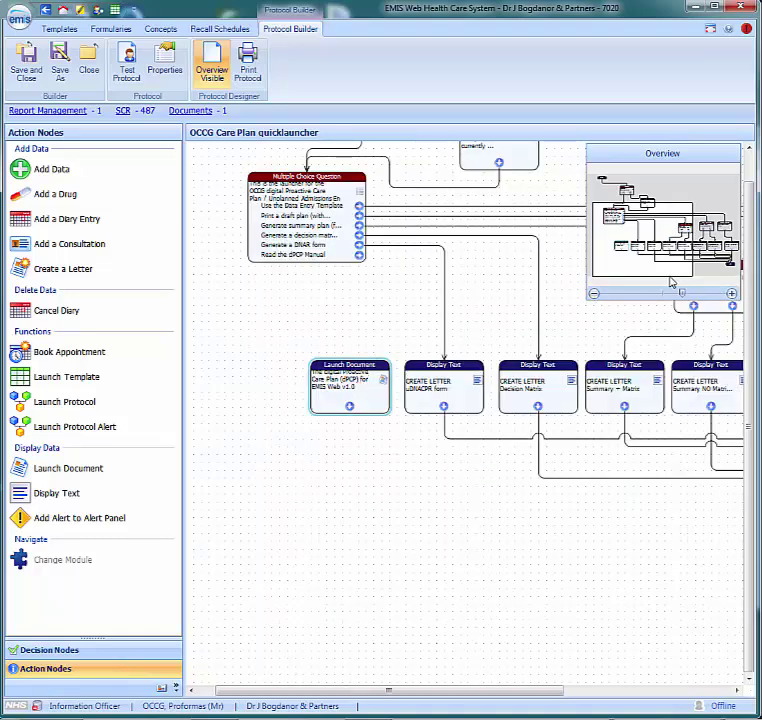
click(594, 294)
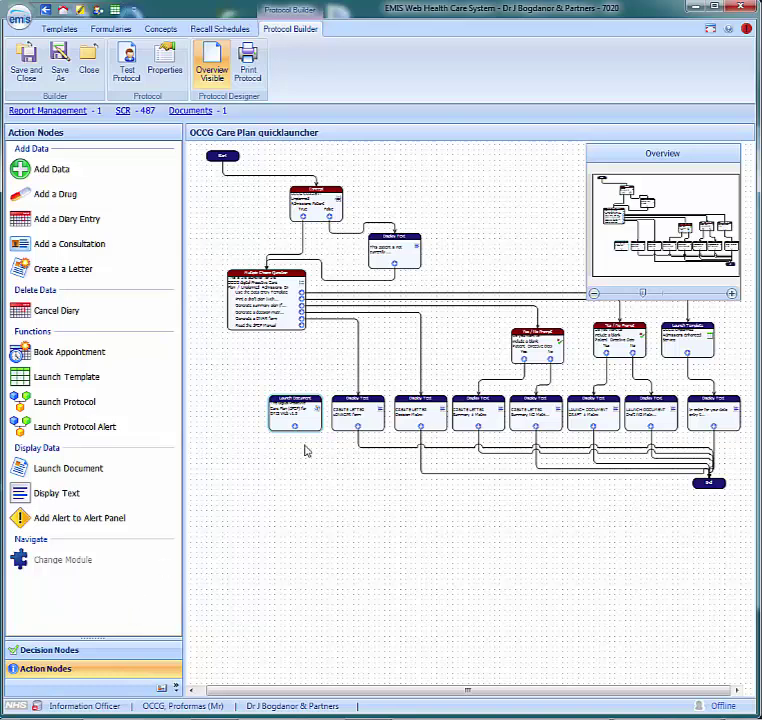
drag(297, 430, 709, 484)
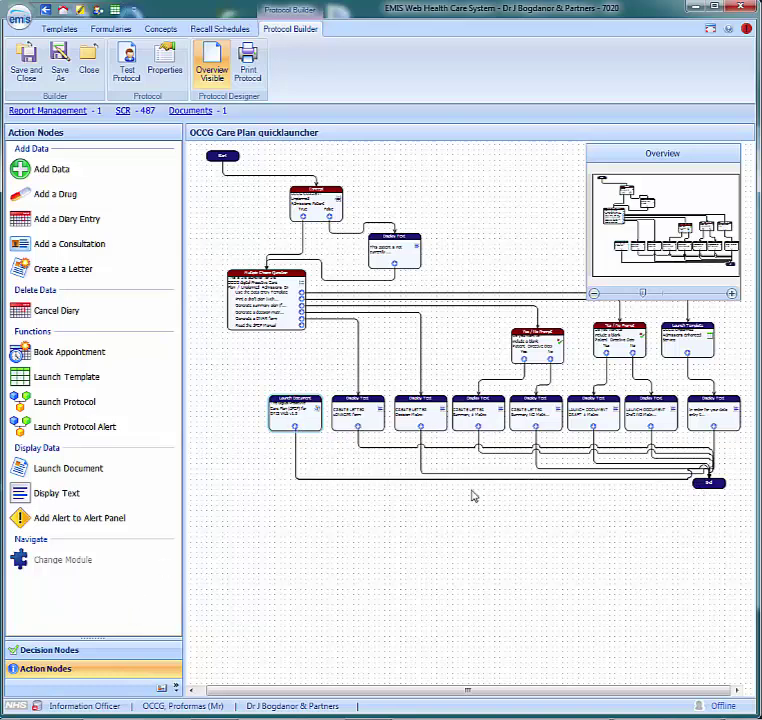
drag(303, 333, 303, 420)
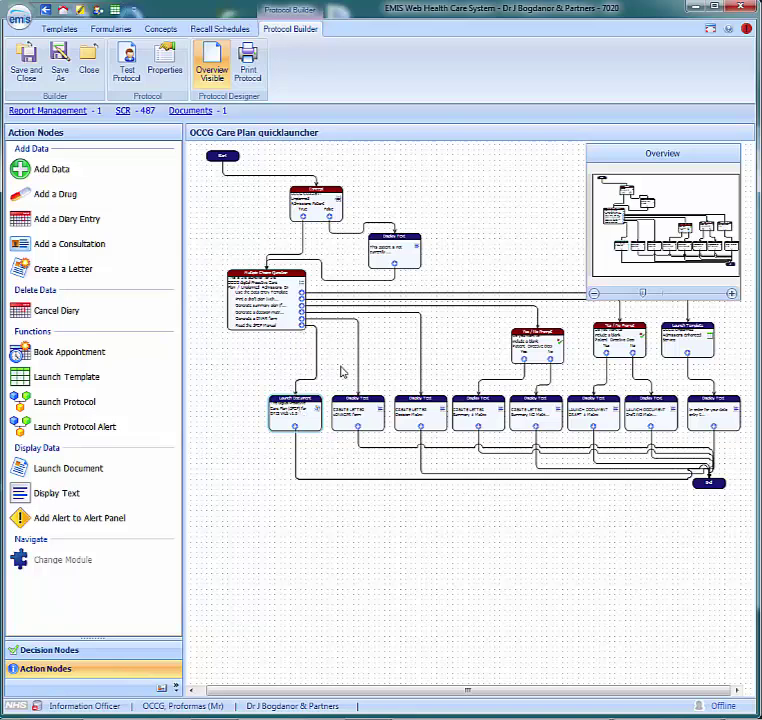
click(731, 295)
Step: Review the uDNACPR placeholder's text, then delete that Display Text node
click(731, 295)
drag(657, 212, 667, 230)
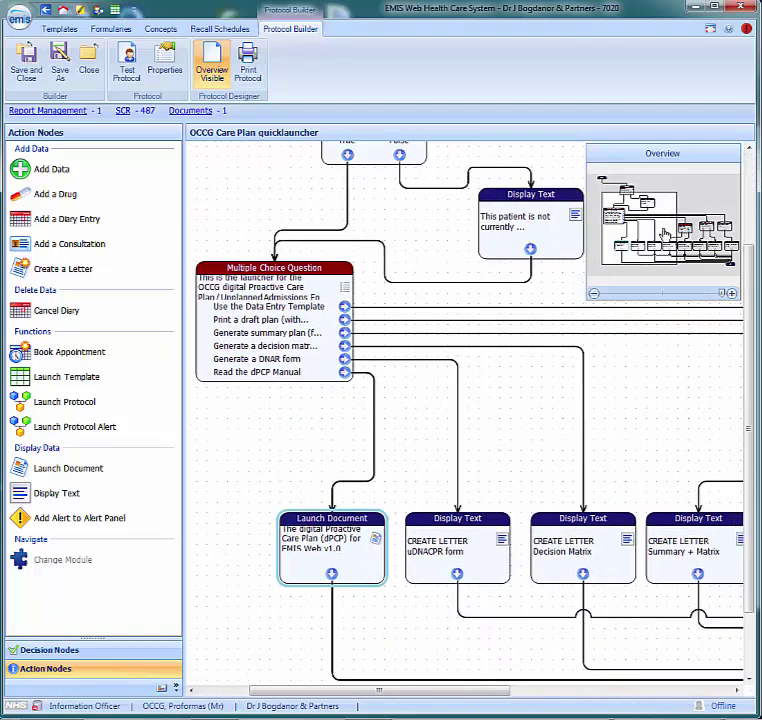
double_click(459, 554)
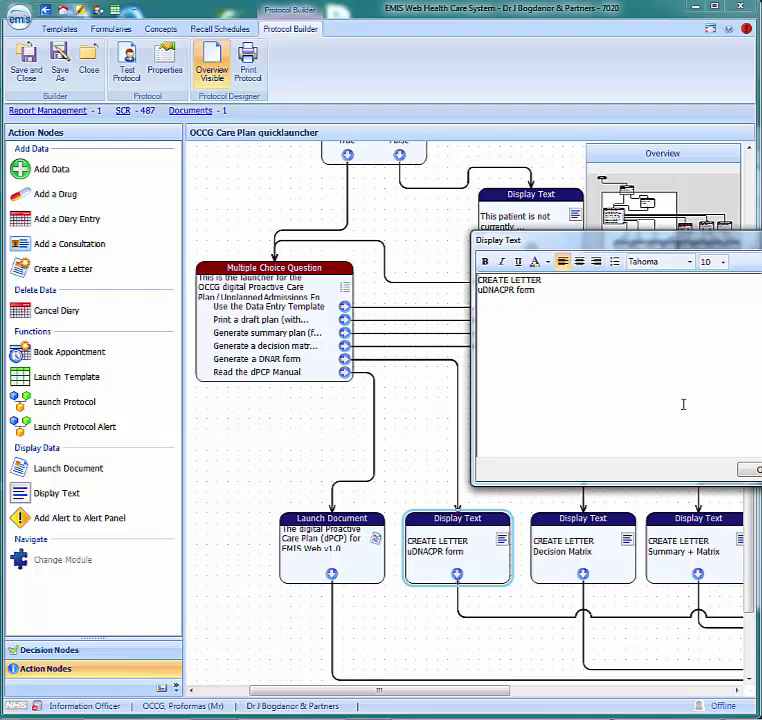
click(757, 470)
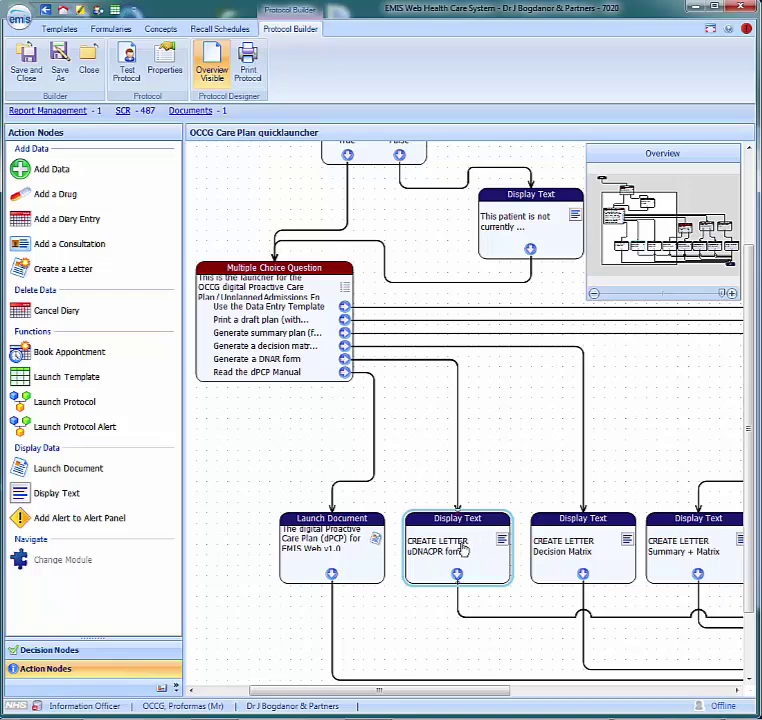
key(Delete)
click(652, 413)
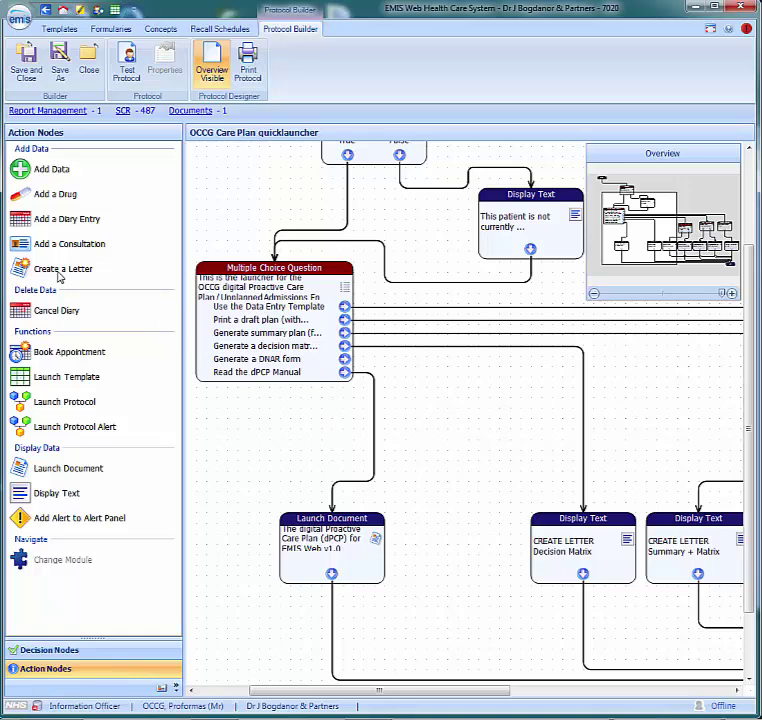
Step: Add a Create Letter node using OCCG > dPCP documents > Unified DNAR Form (EMIS Web) 20140803 v3.0b
drag(37, 273, 421, 532)
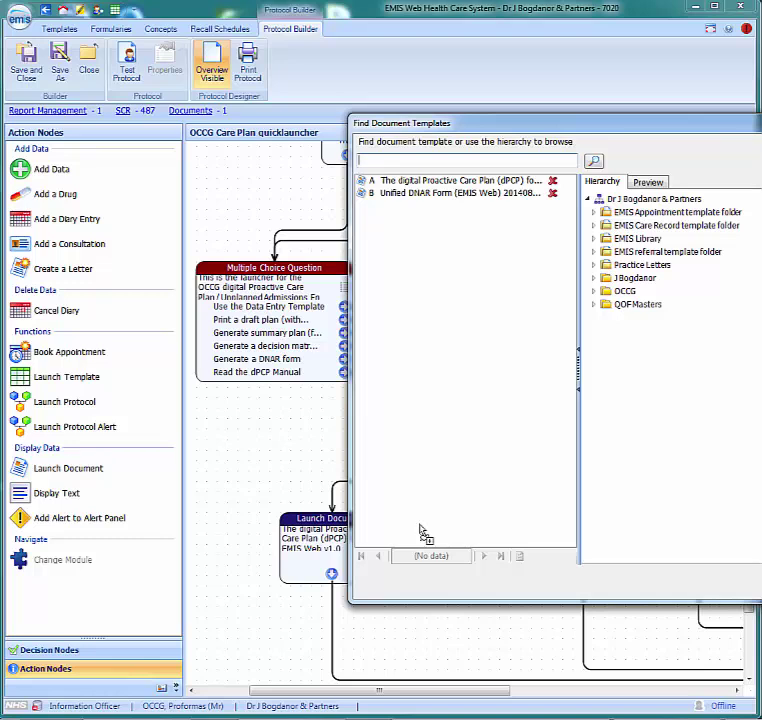
click(594, 292)
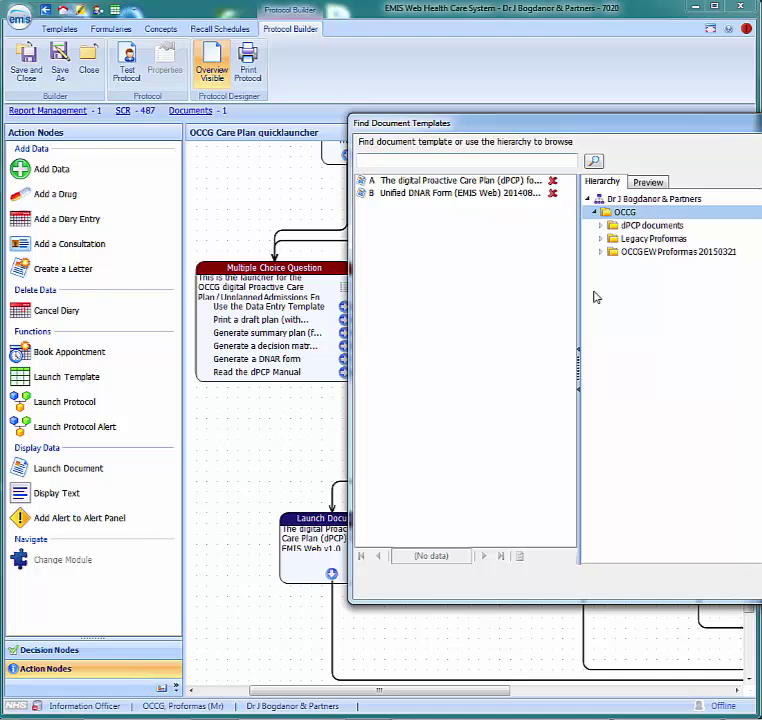
click(601, 226)
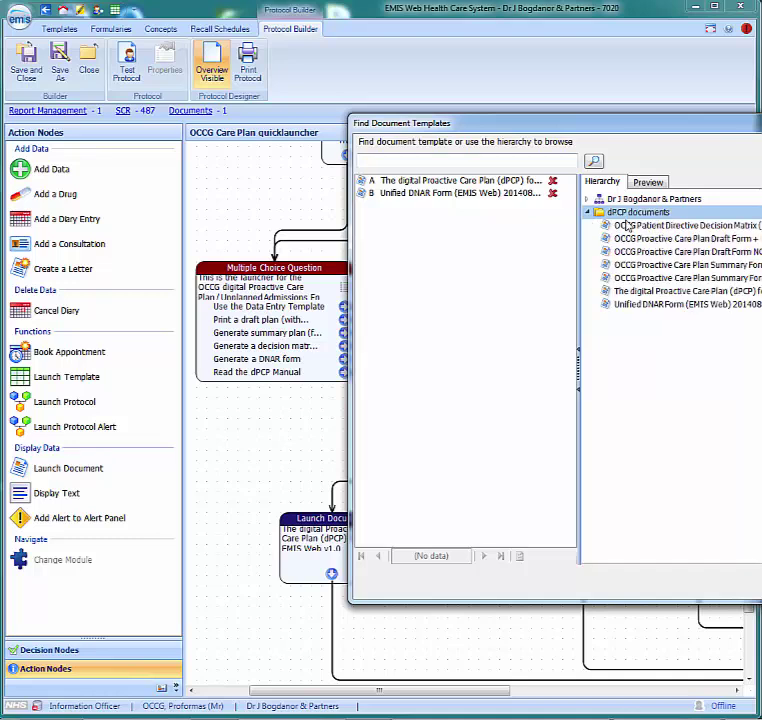
click(656, 309)
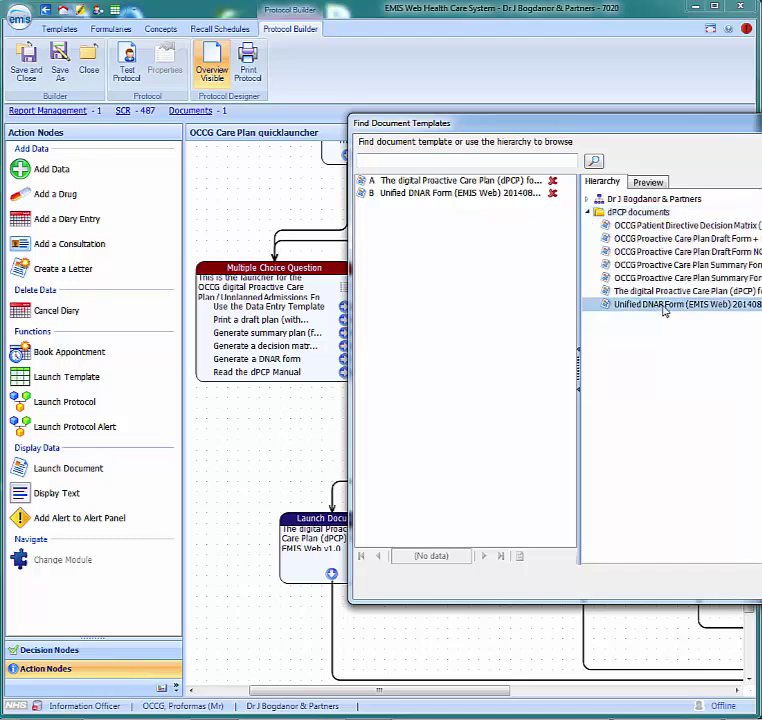
drag(713, 131, 553, 156)
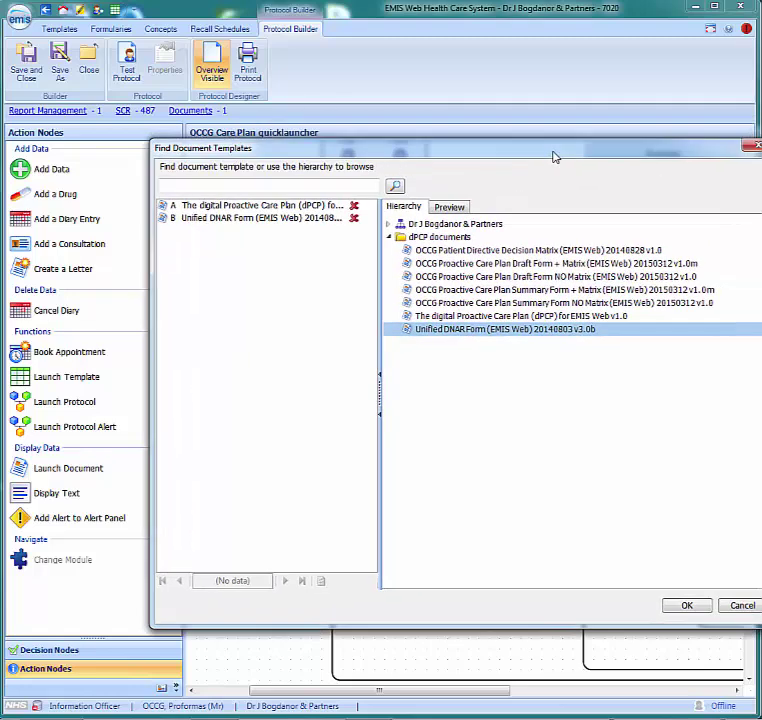
click(685, 606)
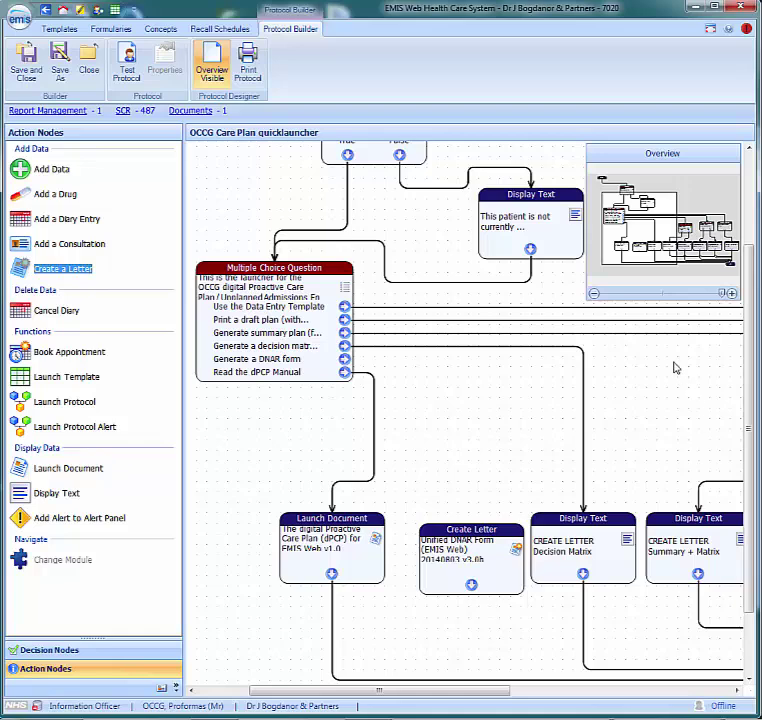
Step: Connect the new Create Letter node to the End node
click(594, 294)
click(594, 294)
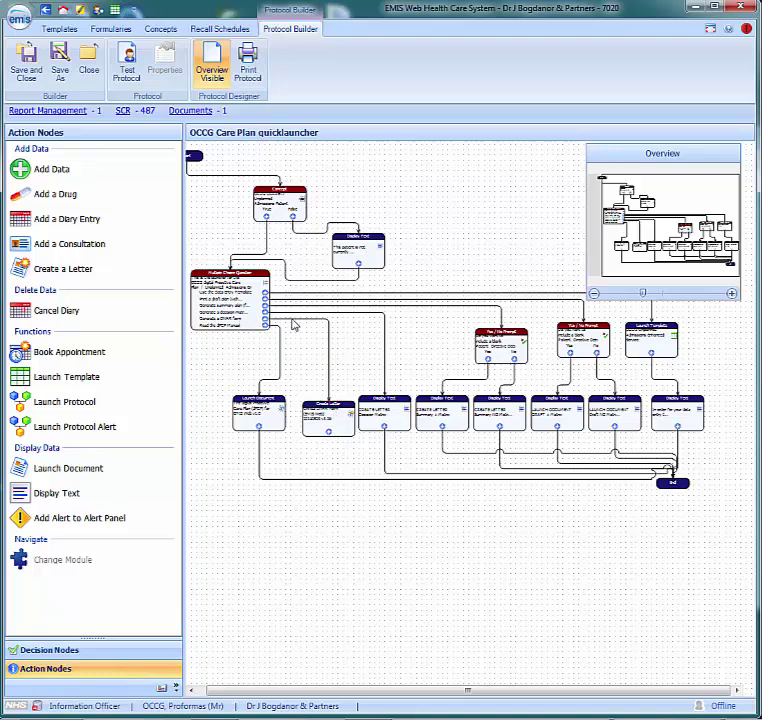
drag(330, 442, 673, 484)
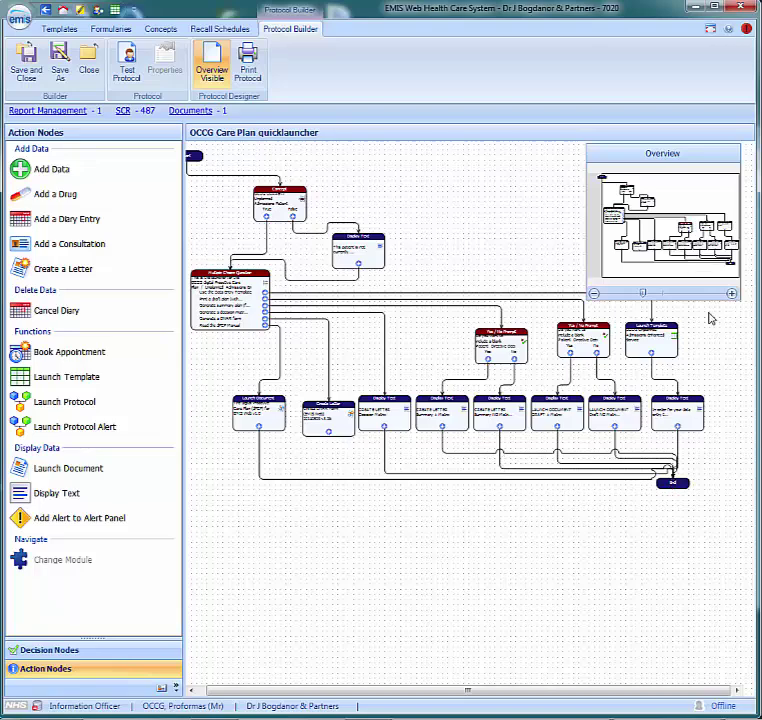
click(731, 293)
drag(688, 238, 697, 246)
Step: Review the Decision Matrix placeholder's text, then delete that Display Text node
double_click(403, 512)
drag(597, 248, 461, 262)
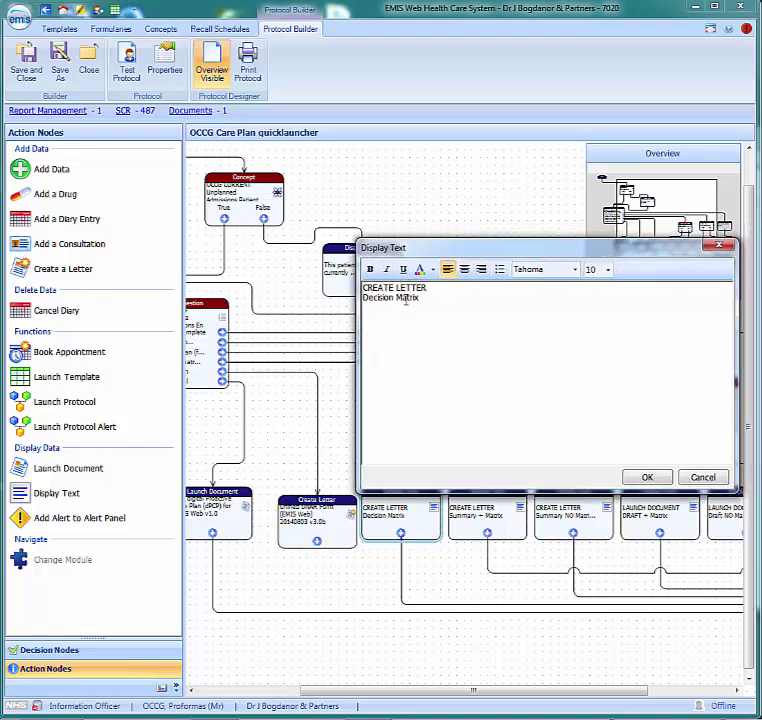
click(645, 478)
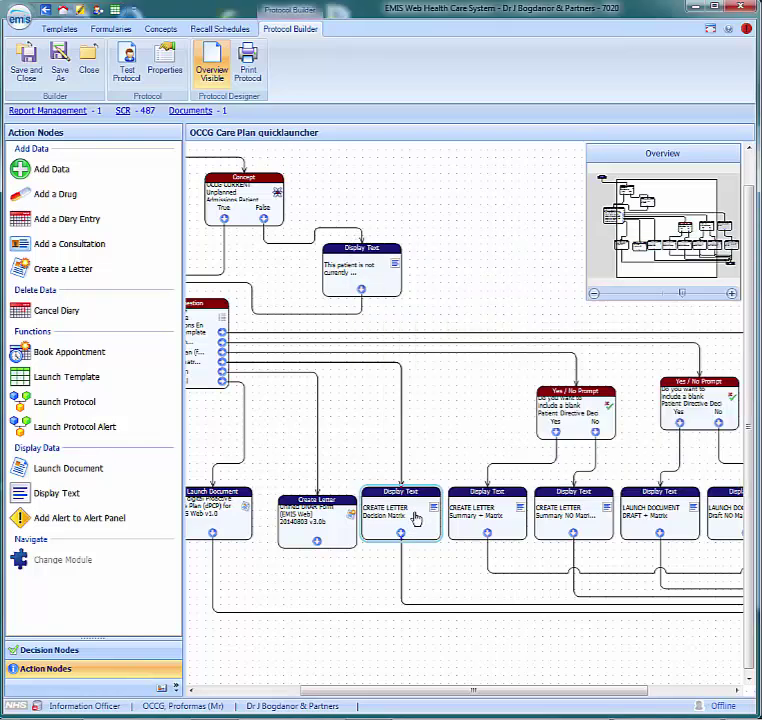
key(Delete)
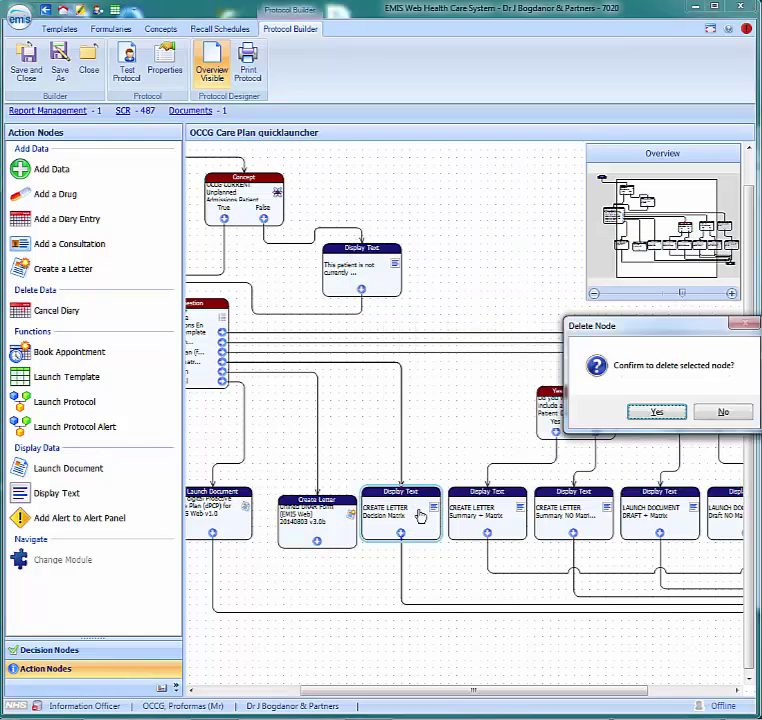
click(655, 413)
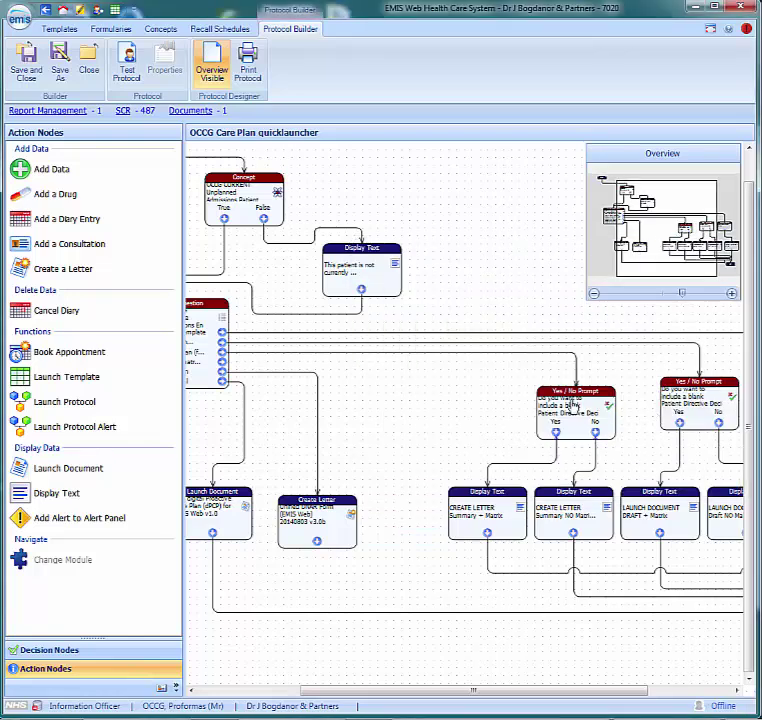
Step: Add a Create Letter node using the OCCG Patient Directive Decision Matrix template from dPCP documents
drag(55, 276, 381, 510)
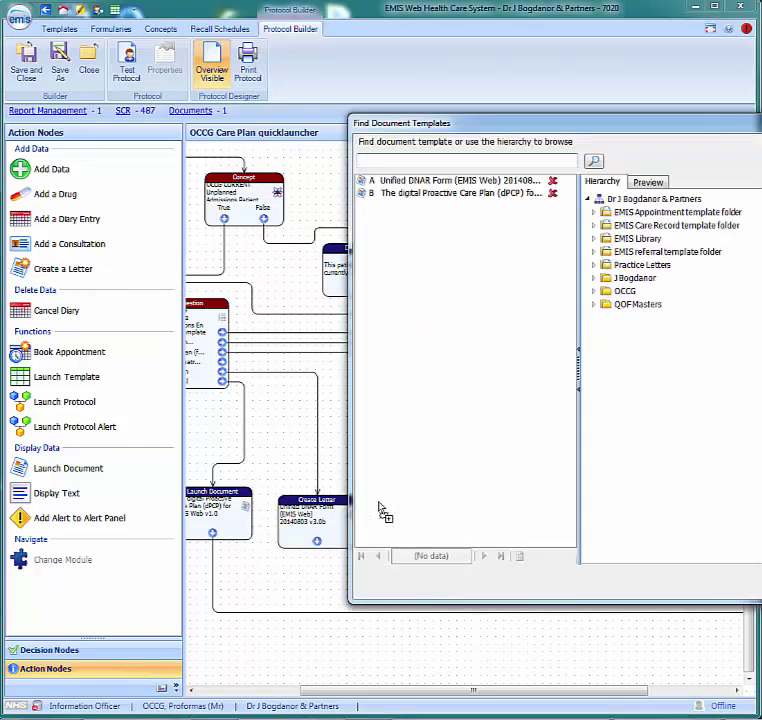
click(594, 292)
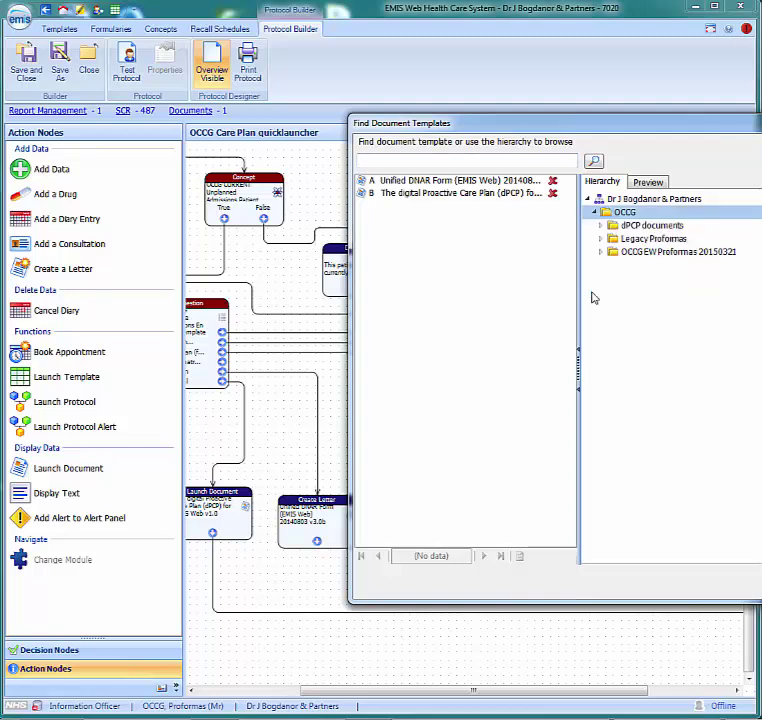
click(601, 228)
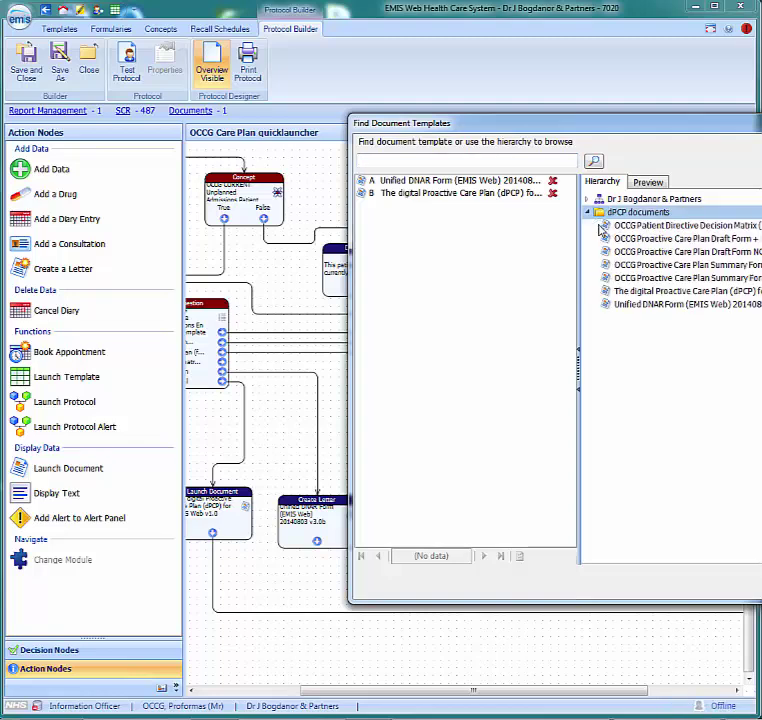
click(650, 226)
drag(712, 131, 500, 148)
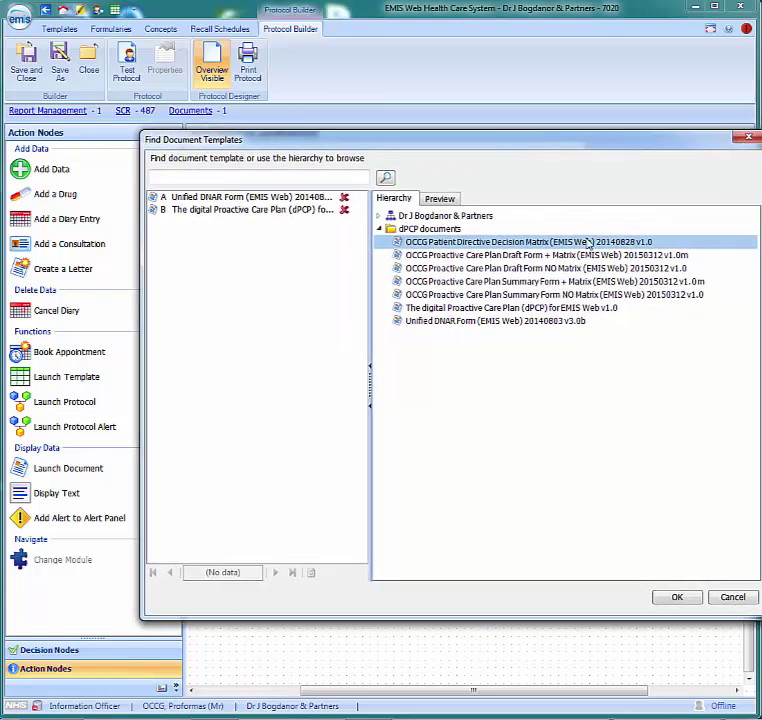
click(666, 598)
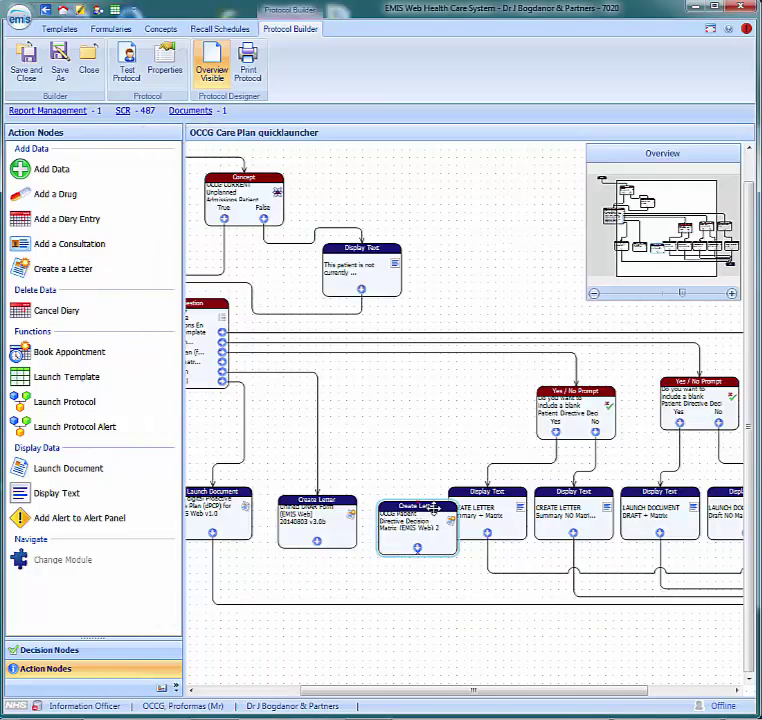
Step: Align the new node, wire both Create Letter nodes to End, and link the question into it
drag(433, 507, 416, 493)
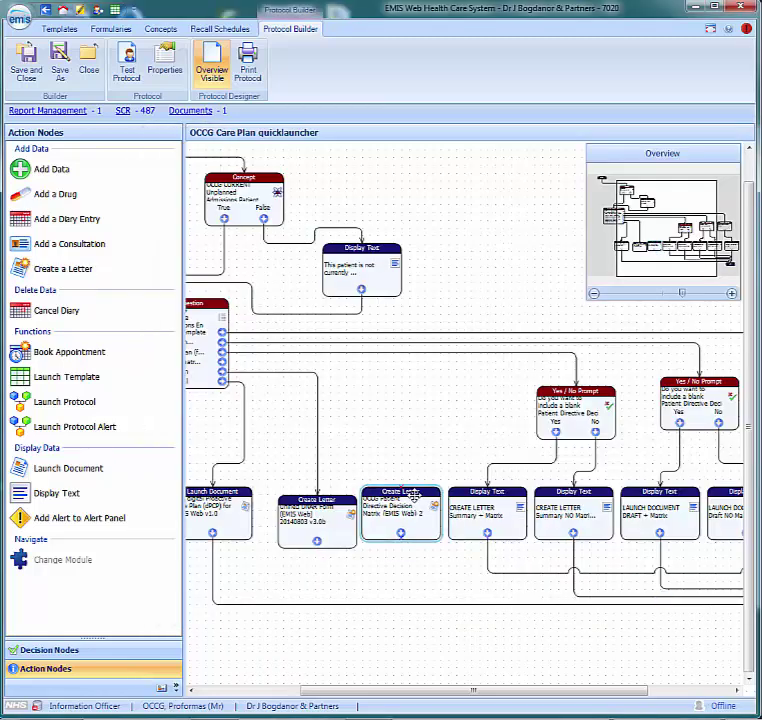
click(594, 293)
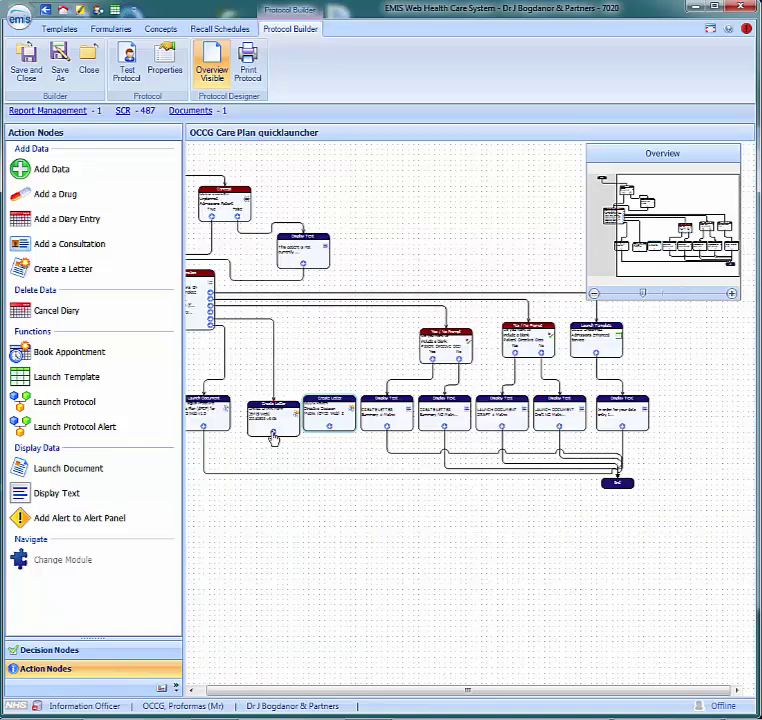
drag(273, 436, 617, 488)
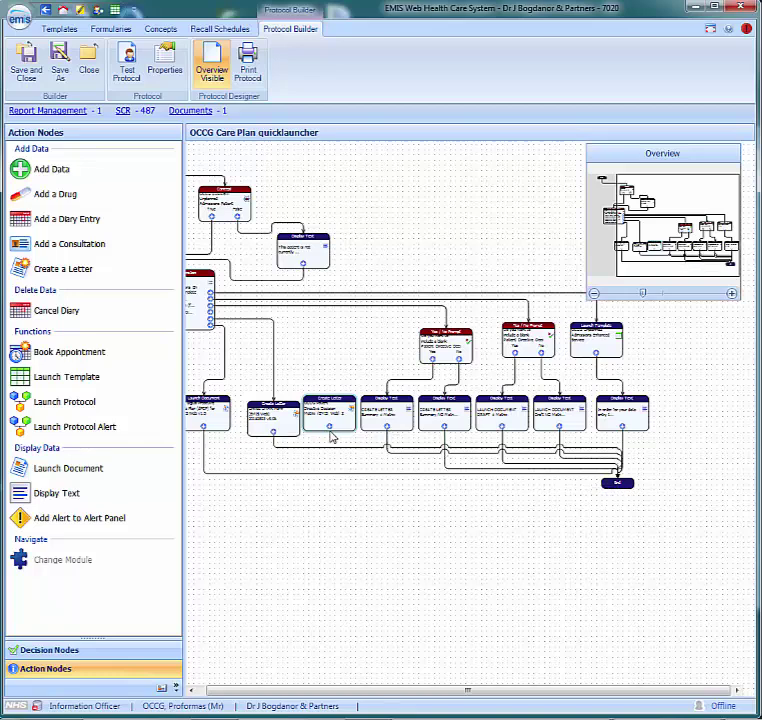
drag(329, 435, 614, 487)
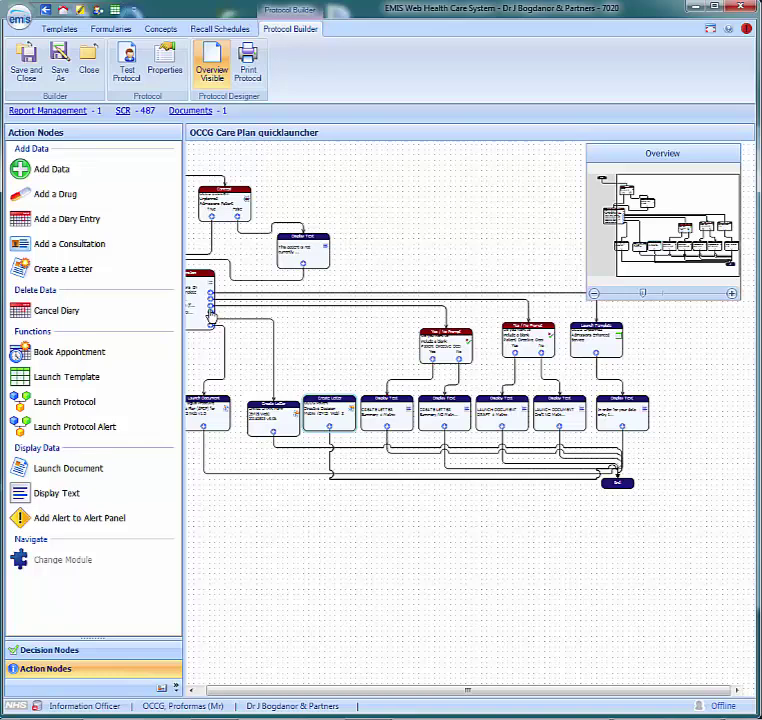
drag(211, 318, 328, 398)
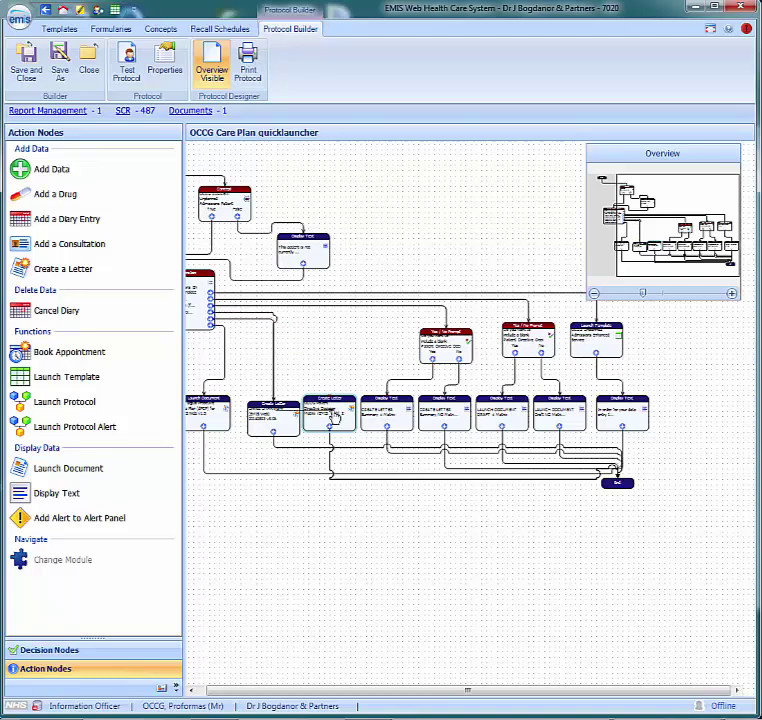
click(732, 293)
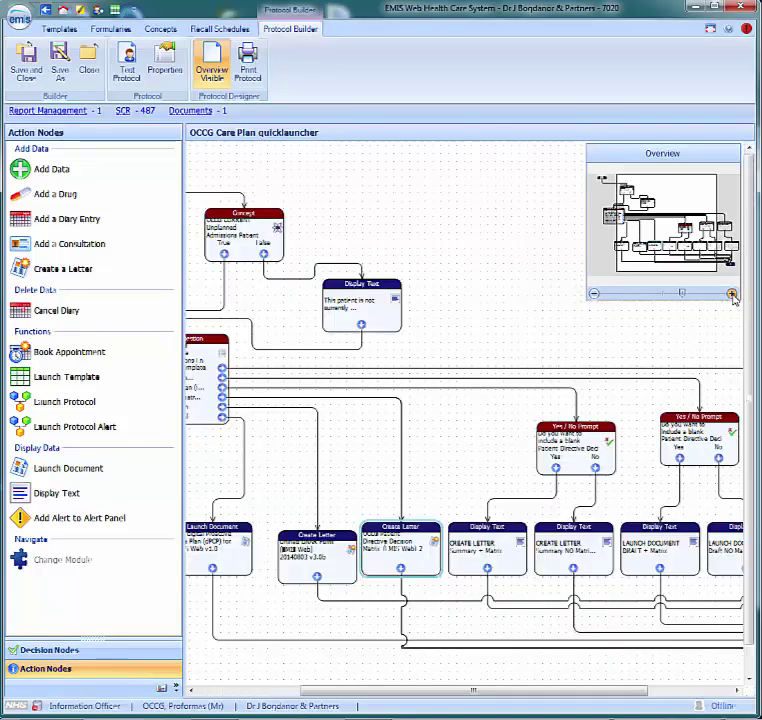
Step: Review the 'CREATE LETTER Summary + Matrix' placeholder's text, then delete that node
drag(706, 269, 720, 272)
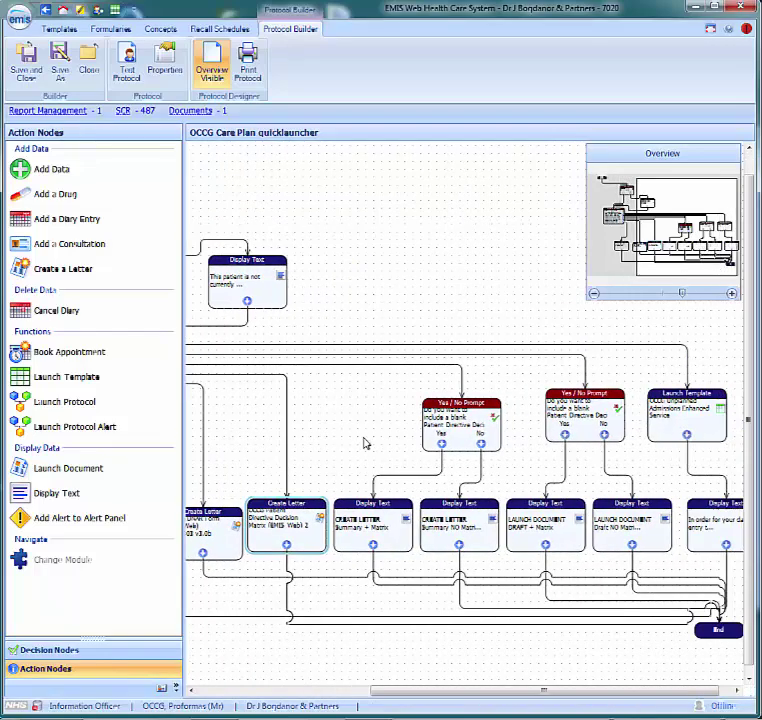
double_click(376, 530)
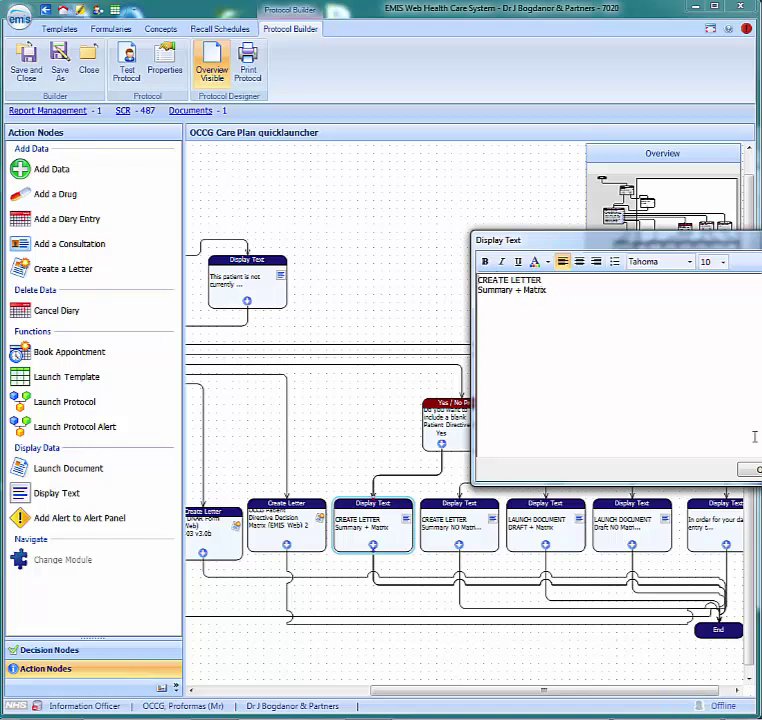
click(751, 469)
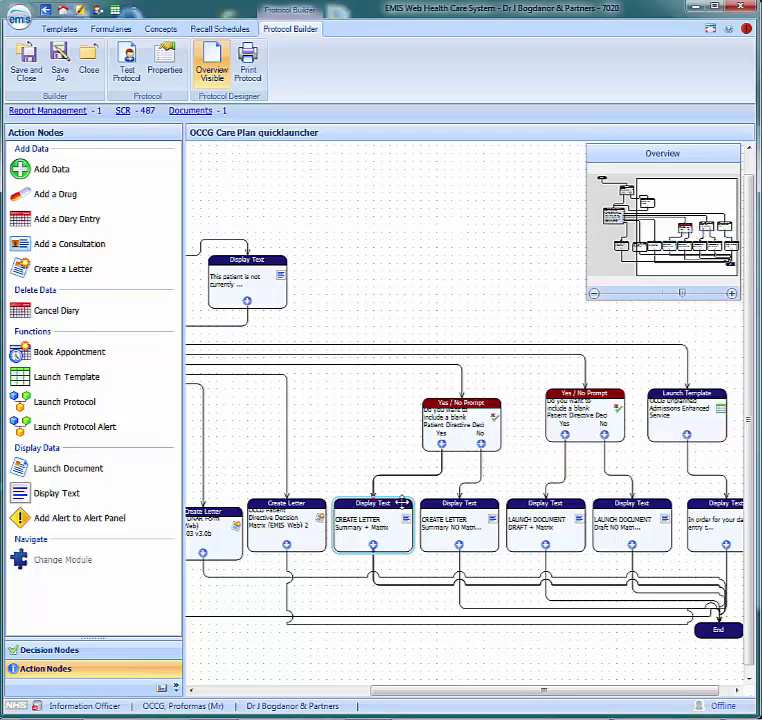
key(Delete)
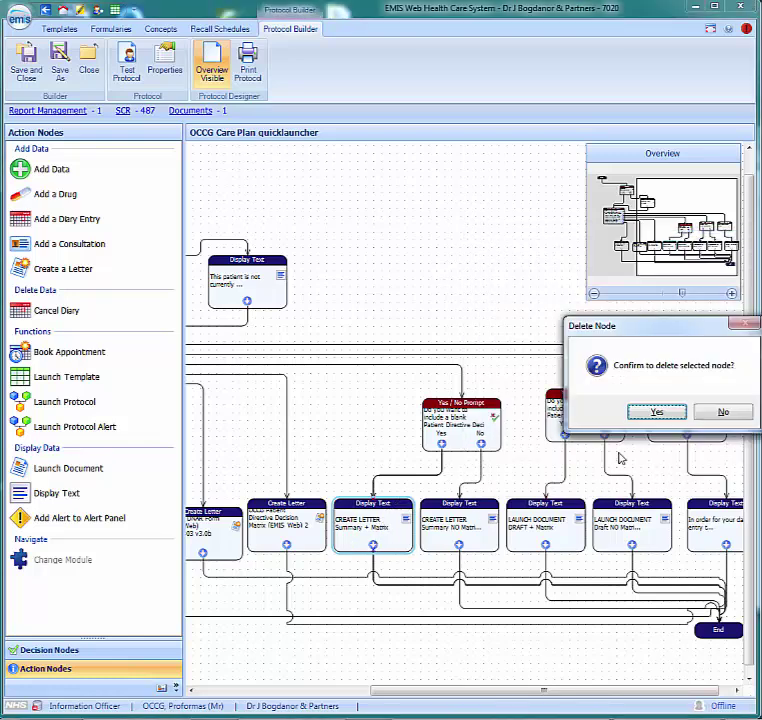
click(657, 412)
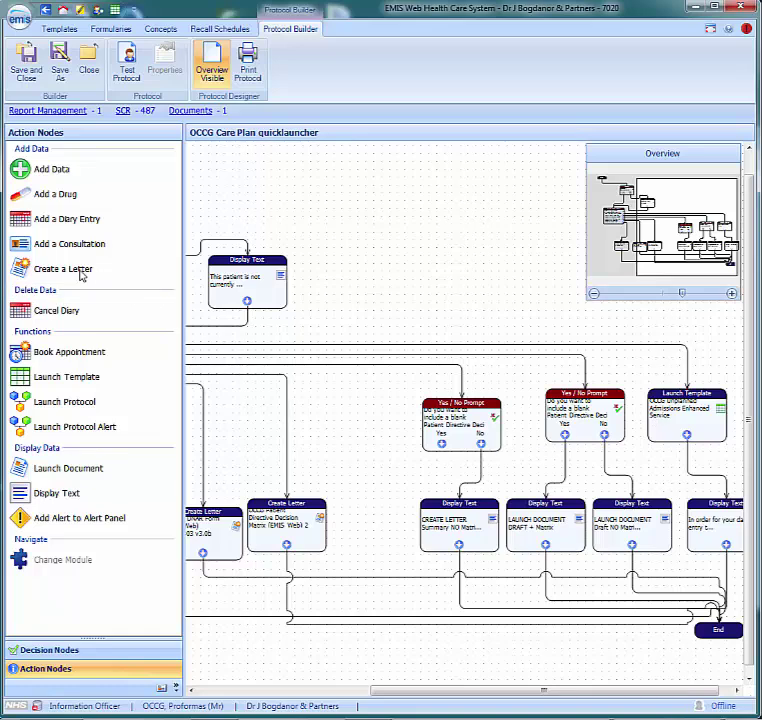
Step: Add a Create Letter node using the Proactive Care Plan Summary Form + Matrix template
drag(63, 270, 352, 527)
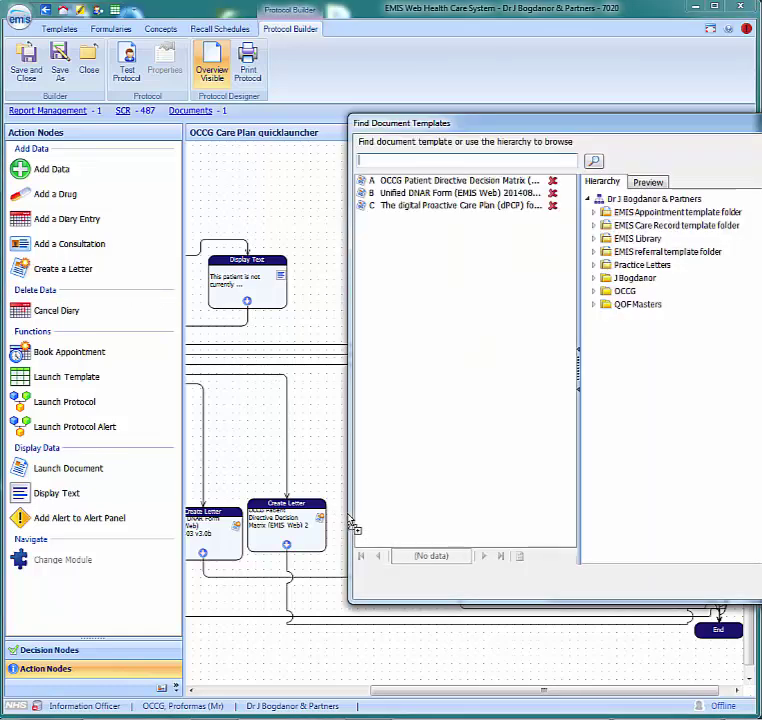
click(594, 292)
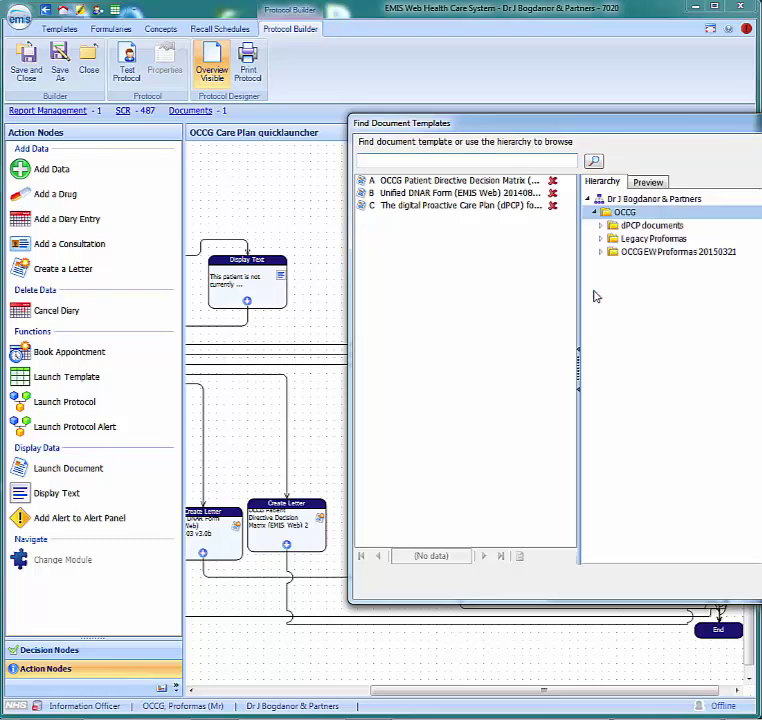
click(603, 228)
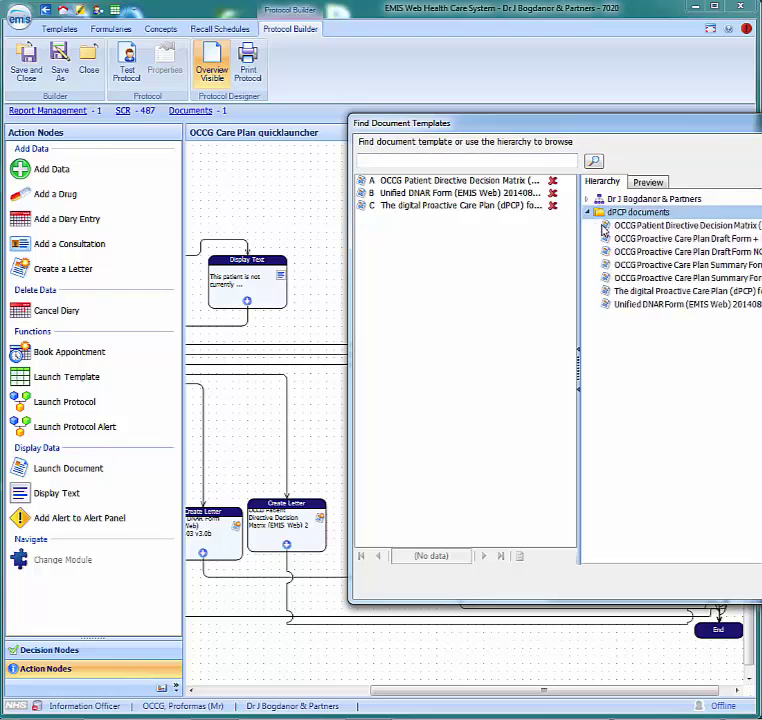
click(742, 265)
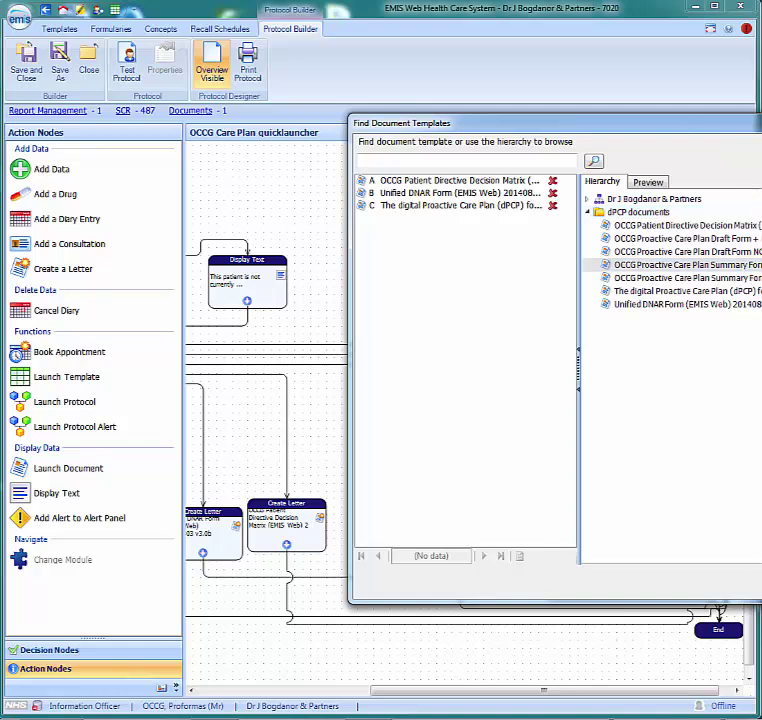
key(Return)
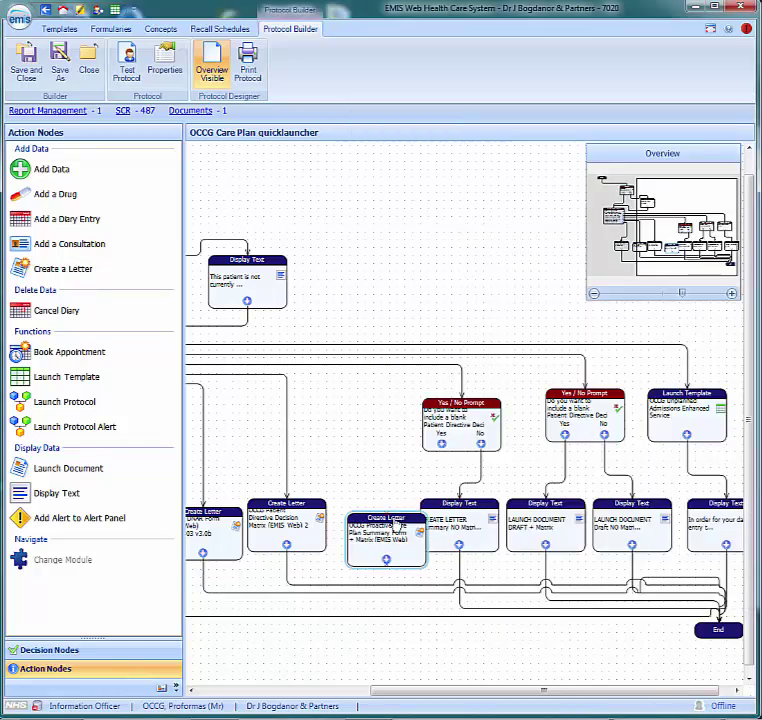
Step: Place the new letter node, link the Yes answer to it, and open the Summary NO Matrix placeholder
drag(395, 525, 716, 638)
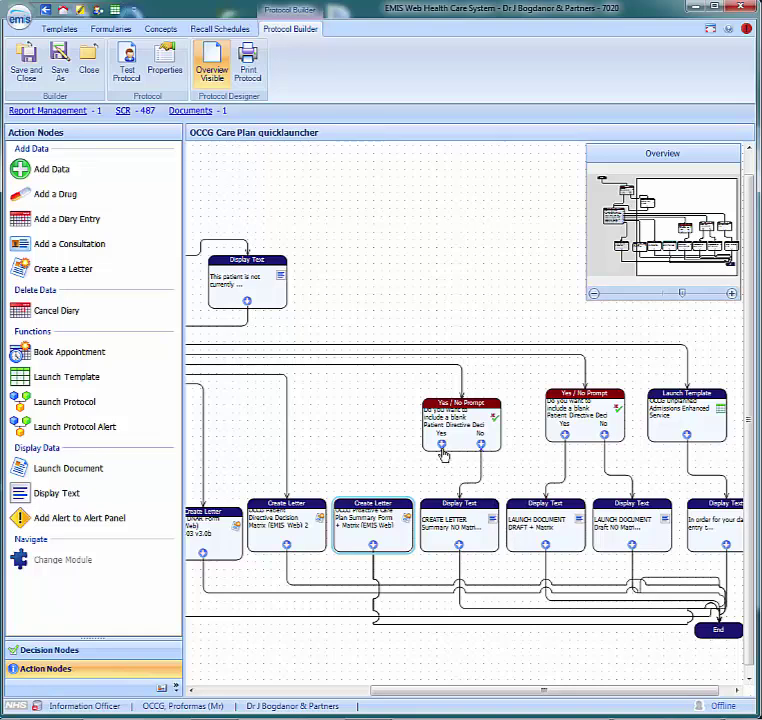
drag(441, 444, 373, 516)
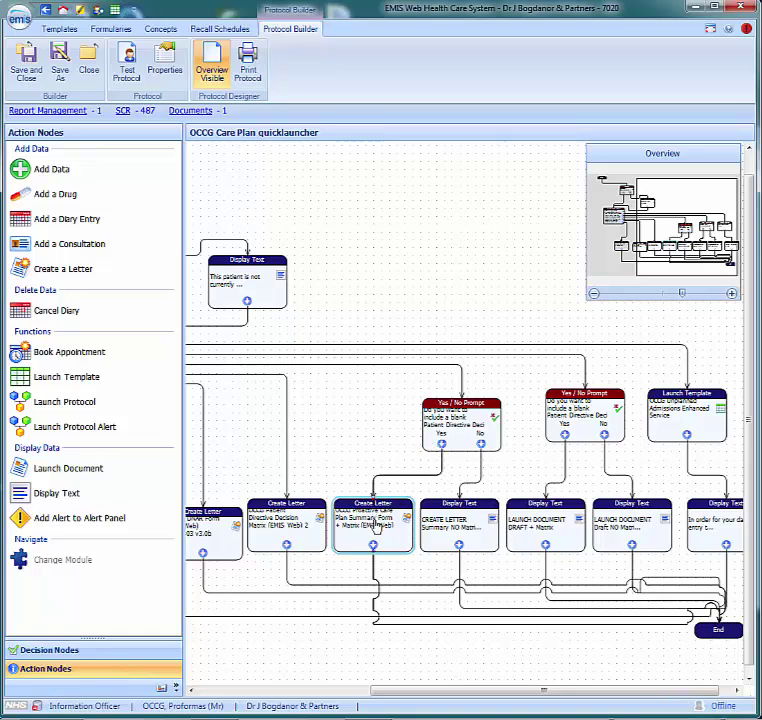
double_click(450, 525)
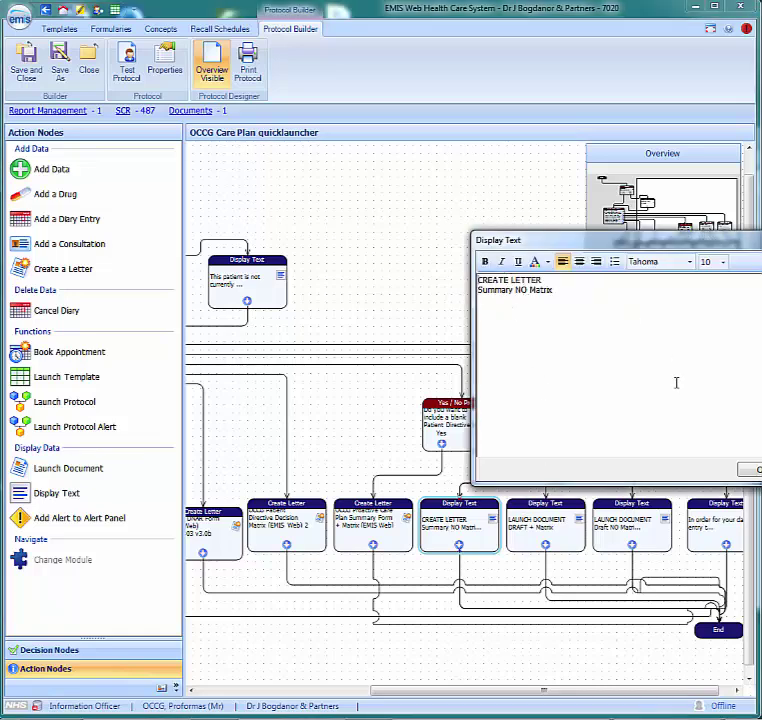
Step: Close the Summary NO Matrix placeholder text unchanged and delete that node
click(757, 469)
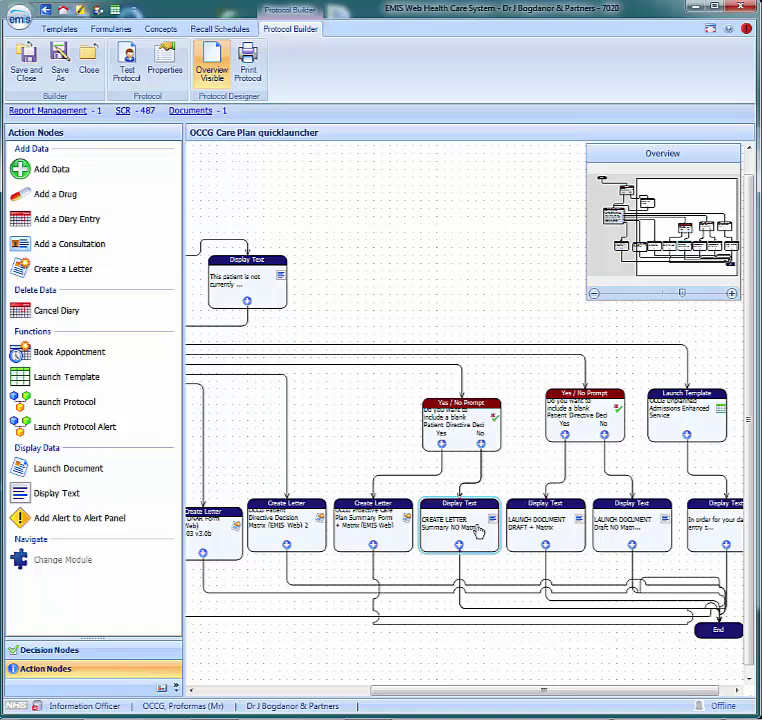
key(Delete)
click(655, 412)
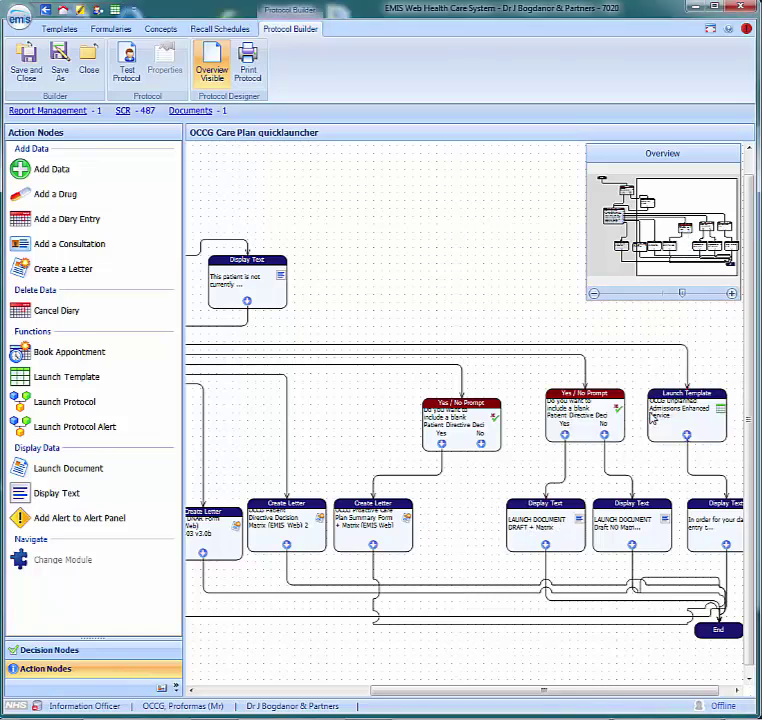
Step: Add a Create Letter node using the Proactive Care Plan Summary Form NO Matrix template
drag(63, 269, 435, 524)
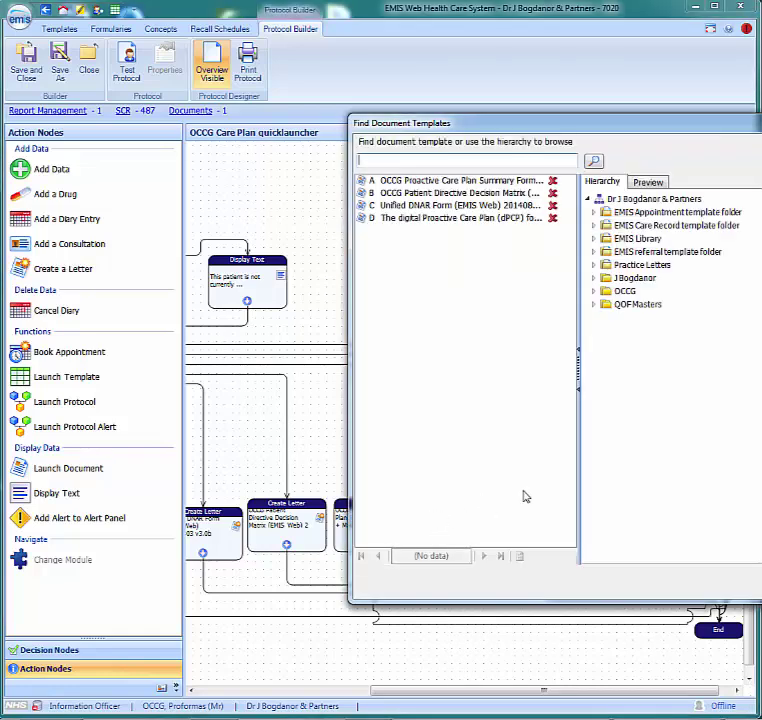
click(592, 292)
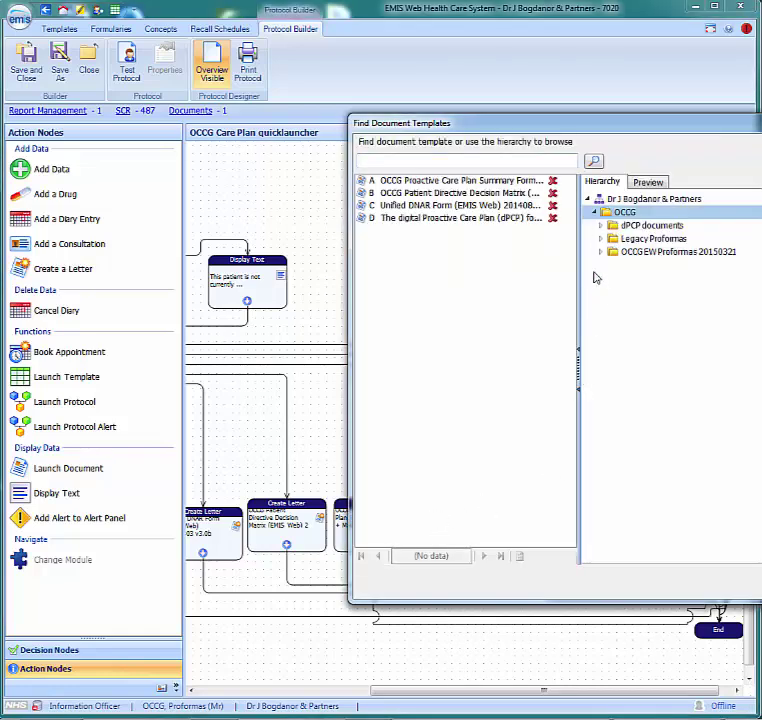
double_click(610, 226)
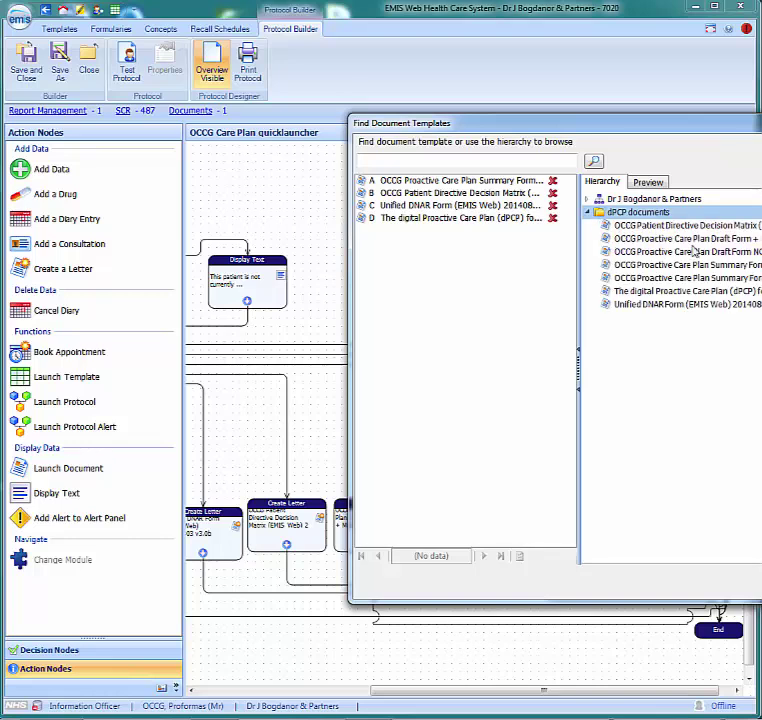
click(712, 279)
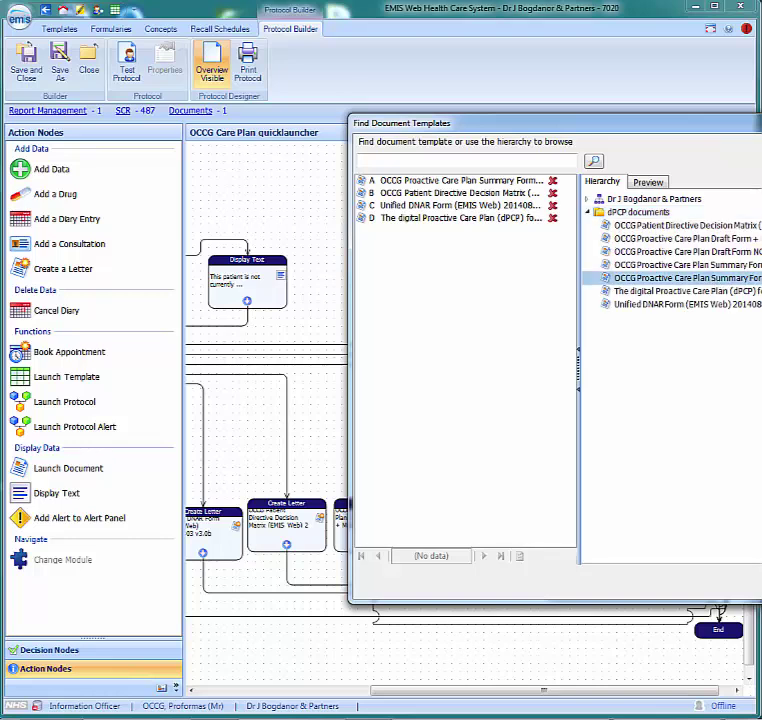
key(Return)
Step: Line up the new letter node, link the No answer to it, and open the LAUNCH DOCUMENT DRAFT placeholder
click(492, 527)
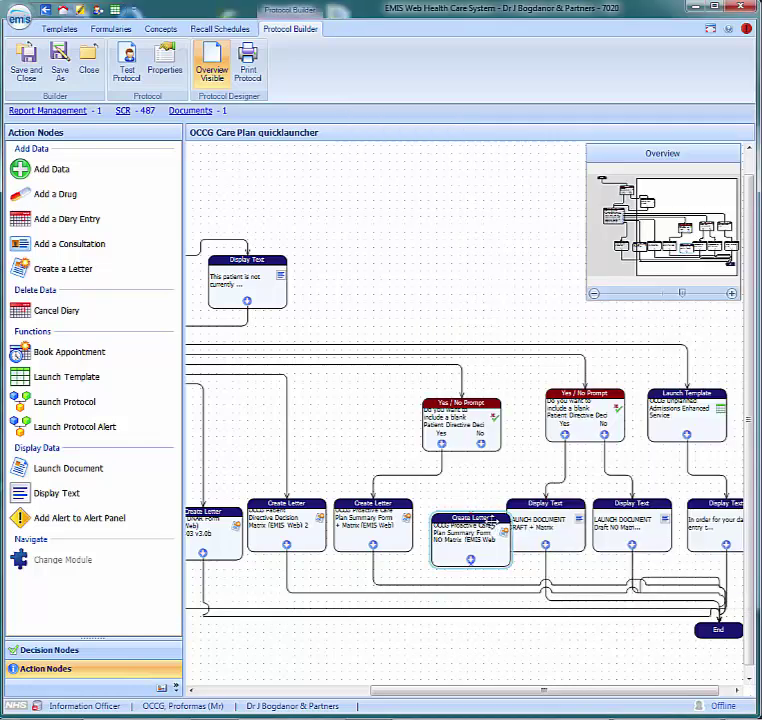
drag(493, 519, 478, 501)
mouse_move(479, 446)
mouse_down()
mouse_move(467, 530)
mouse_move(667, 630)
mouse_move(714, 628)
mouse_up()
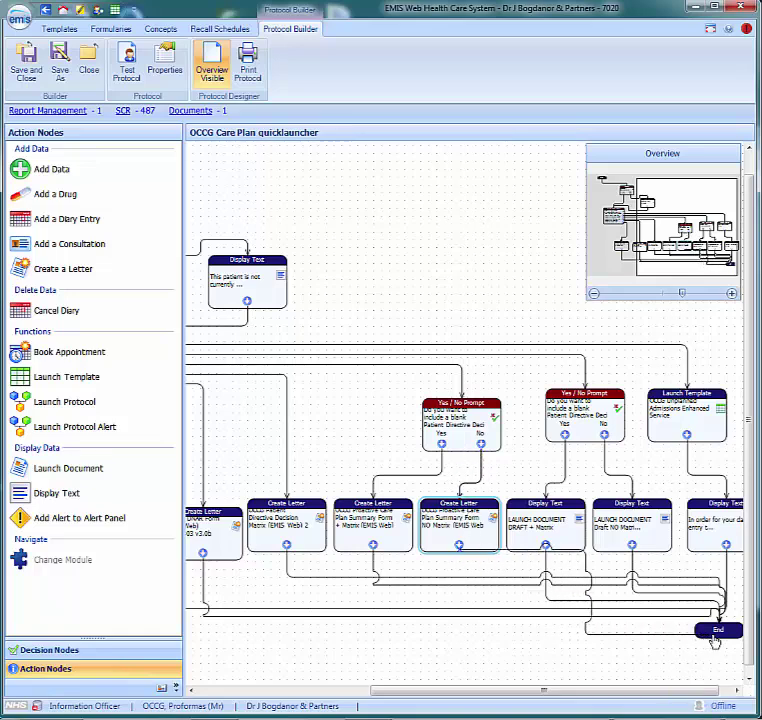
click(546, 527)
double_click(546, 527)
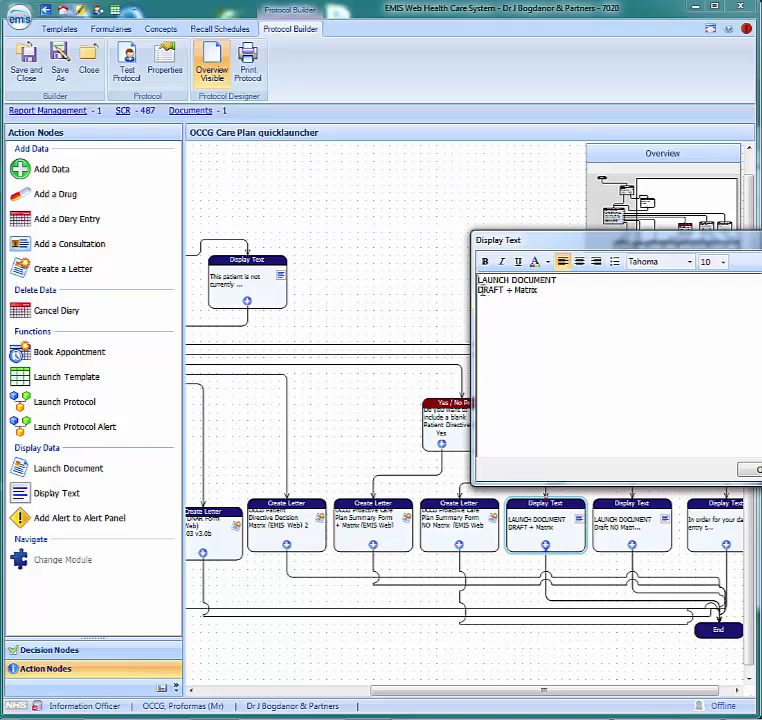
Step: Close the DRAFT + Matrix placeholder text and delete that Display Text node
click(752, 469)
key(Delete)
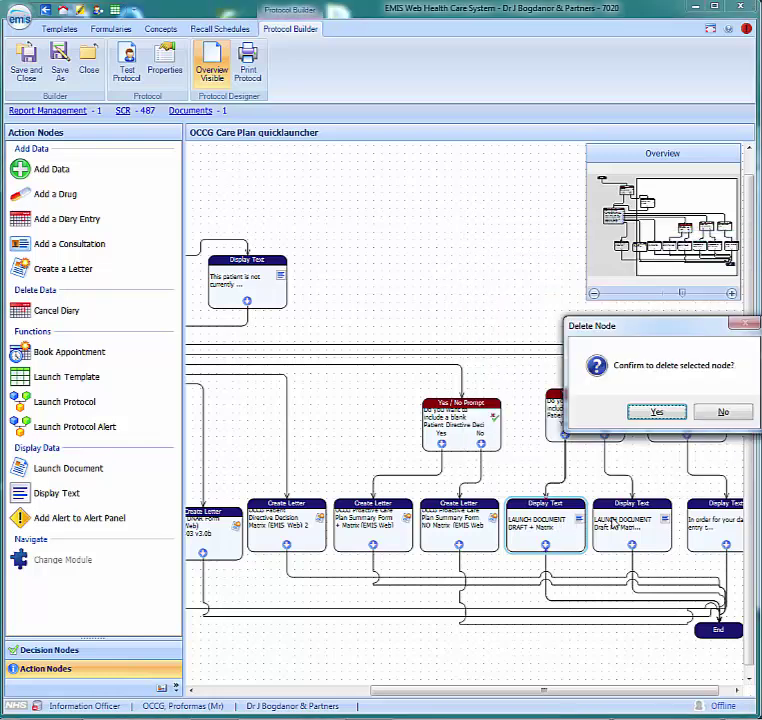
click(655, 412)
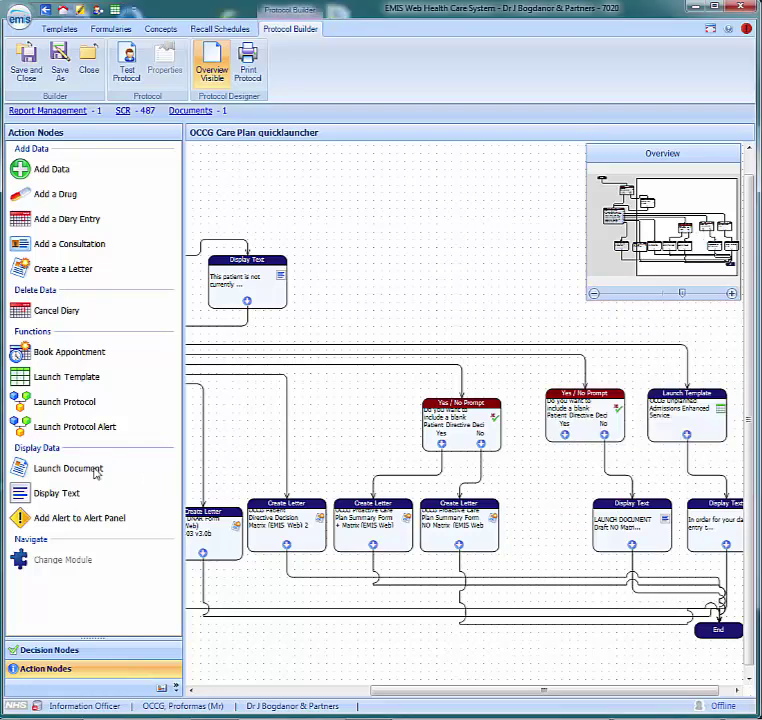
Step: Add a Launch Document node using the Draft Form + Matrix document from OCCG > dPCP documents
drag(43, 472, 522, 519)
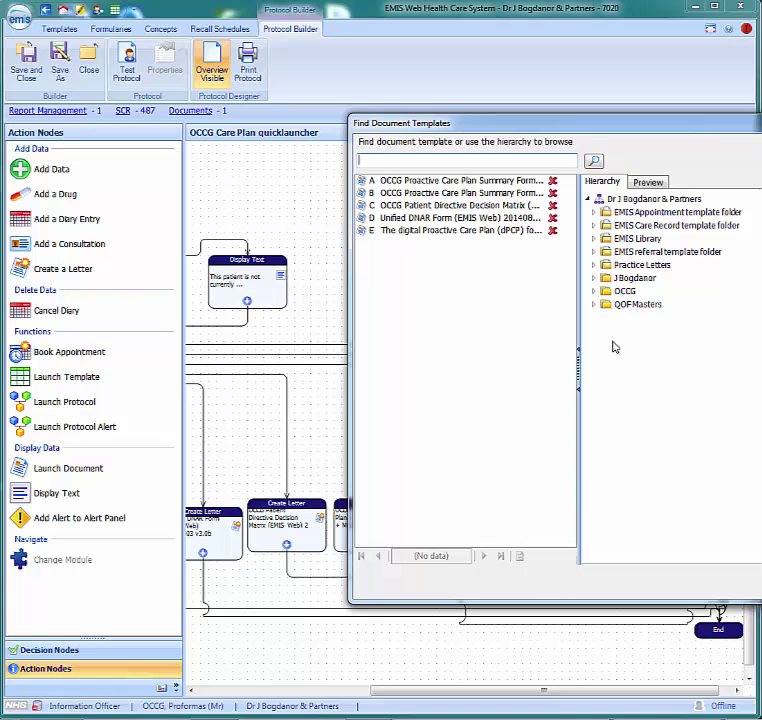
double_click(600, 291)
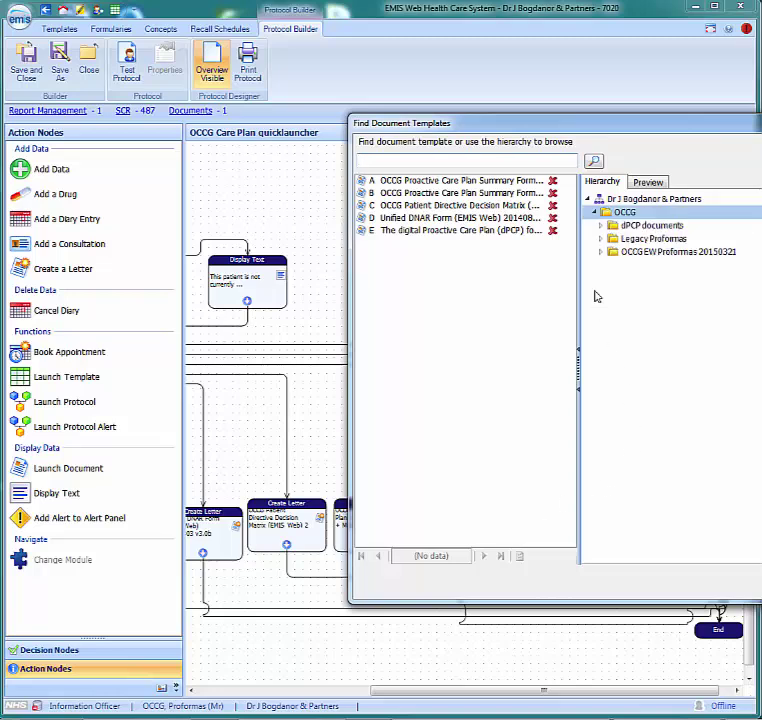
double_click(612, 225)
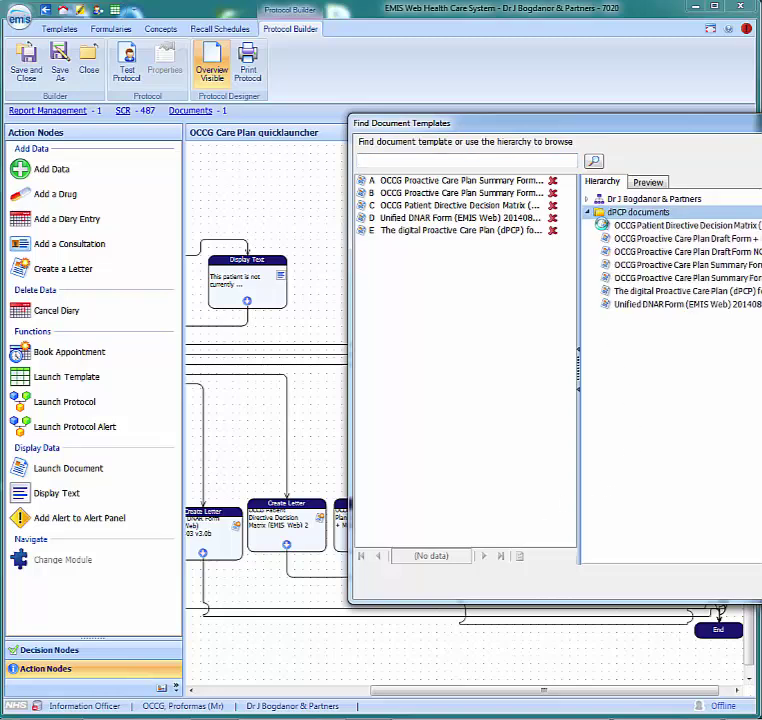
click(750, 241)
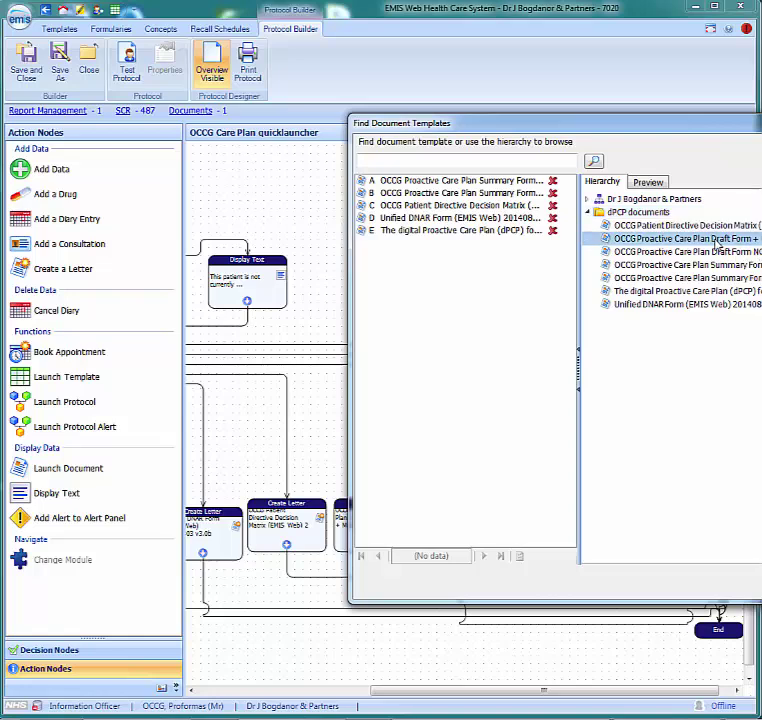
drag(757, 124, 566, 122)
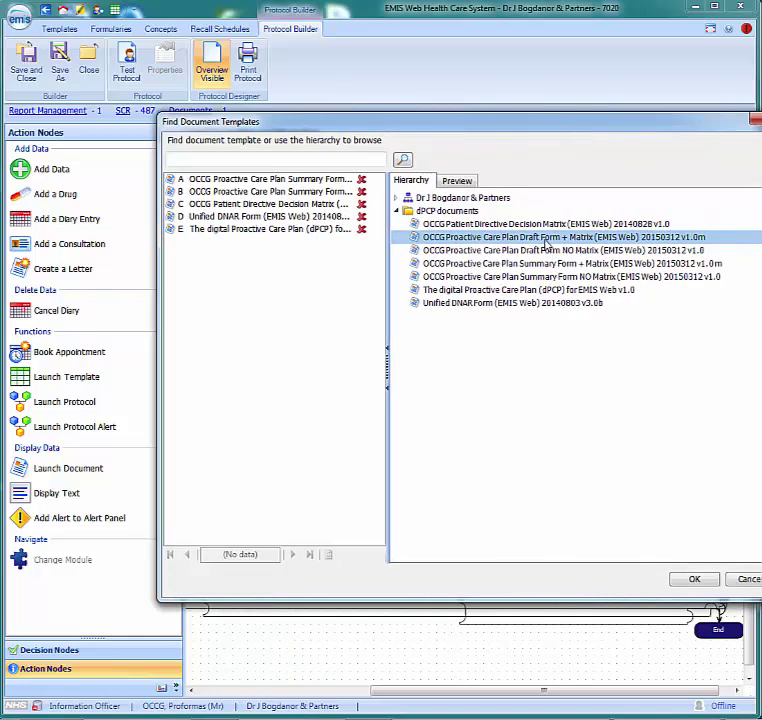
click(695, 581)
Step: Position the new node, connect the Yes branch to it, and open the Draft NO Matrix placeholder
click(574, 514)
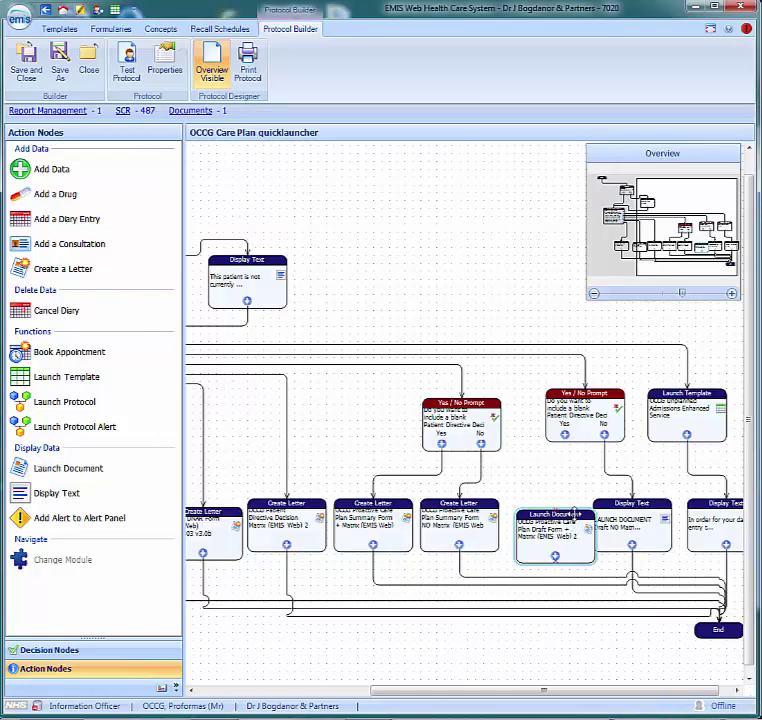
drag(572, 512, 562, 501)
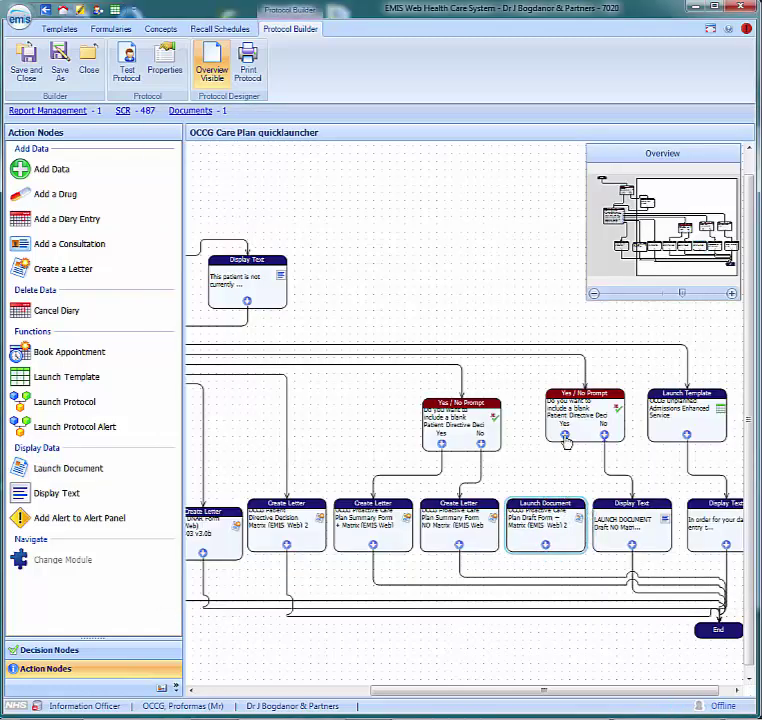
drag(564, 435, 714, 630)
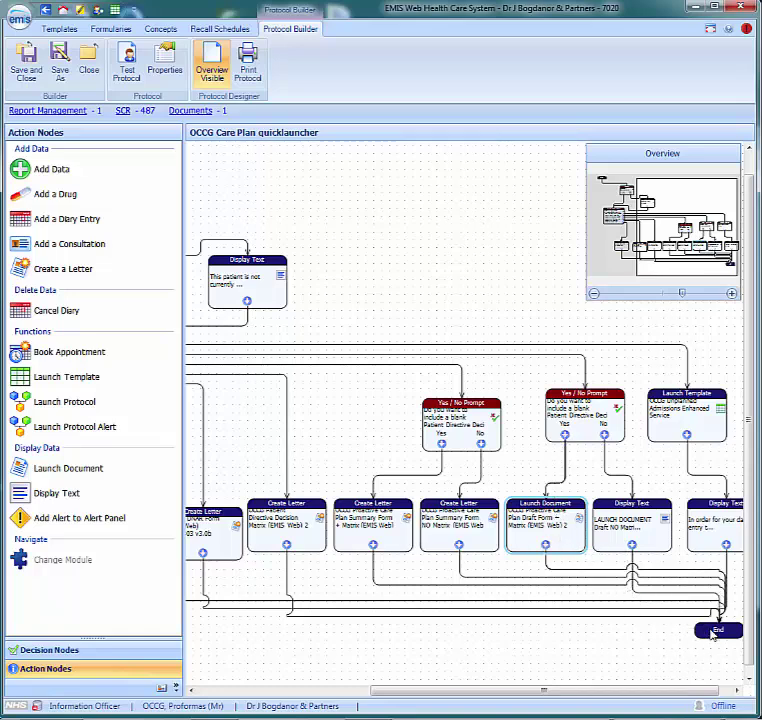
double_click(630, 530)
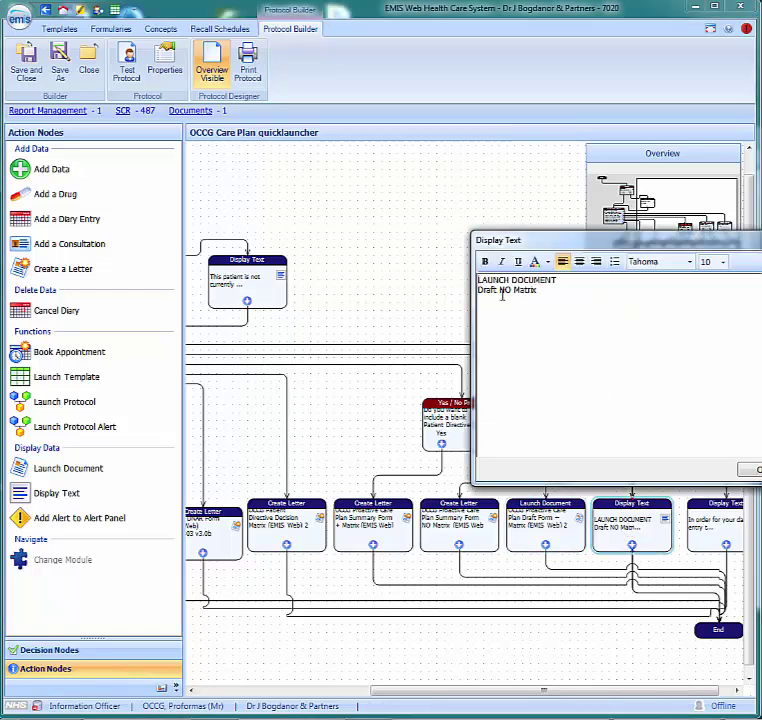
Step: Close the Draft NO Matrix placeholder text and delete that Display Text node
click(755, 472)
key(Delete)
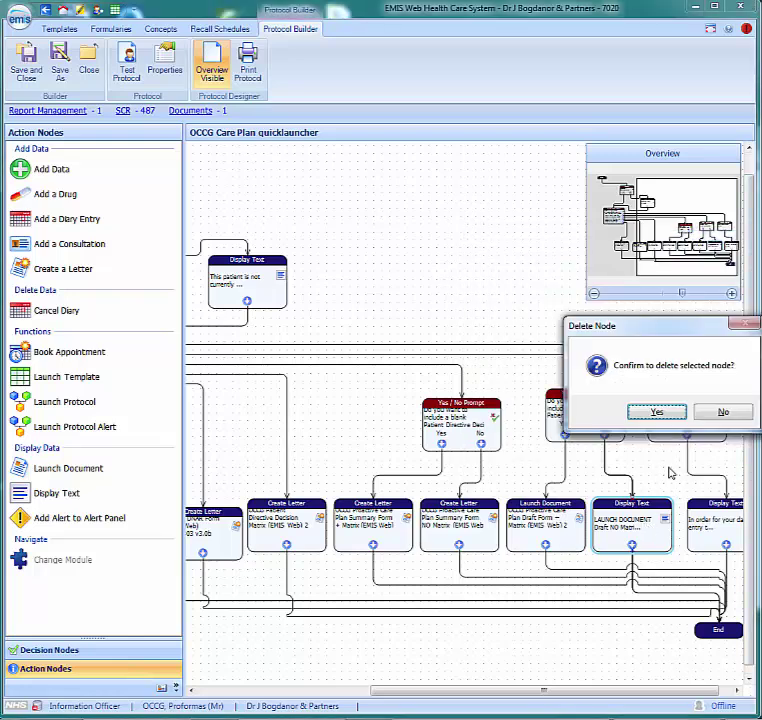
click(656, 413)
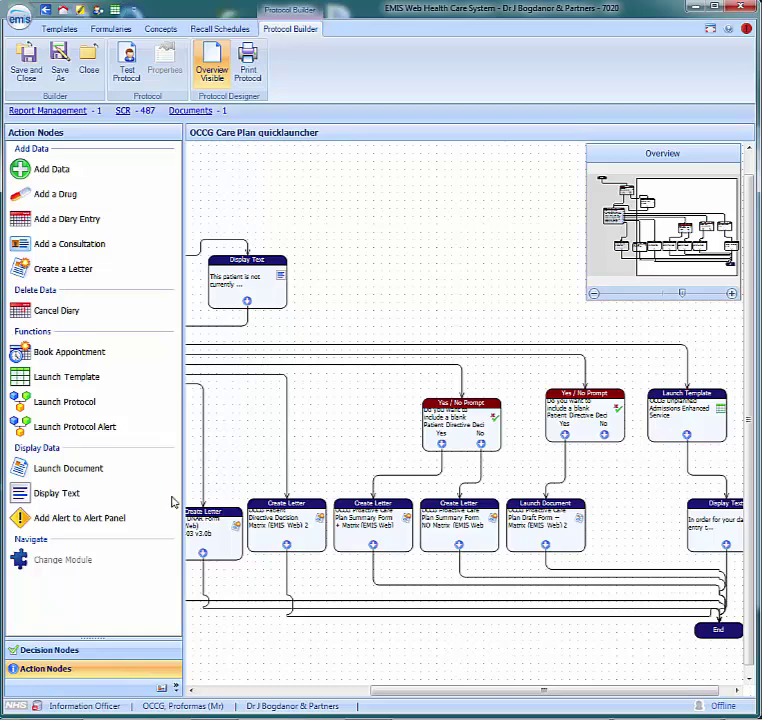
Step: Add a Launch Document node using the Draft Form NO Matrix document from dPCP documents
drag(45, 470, 607, 508)
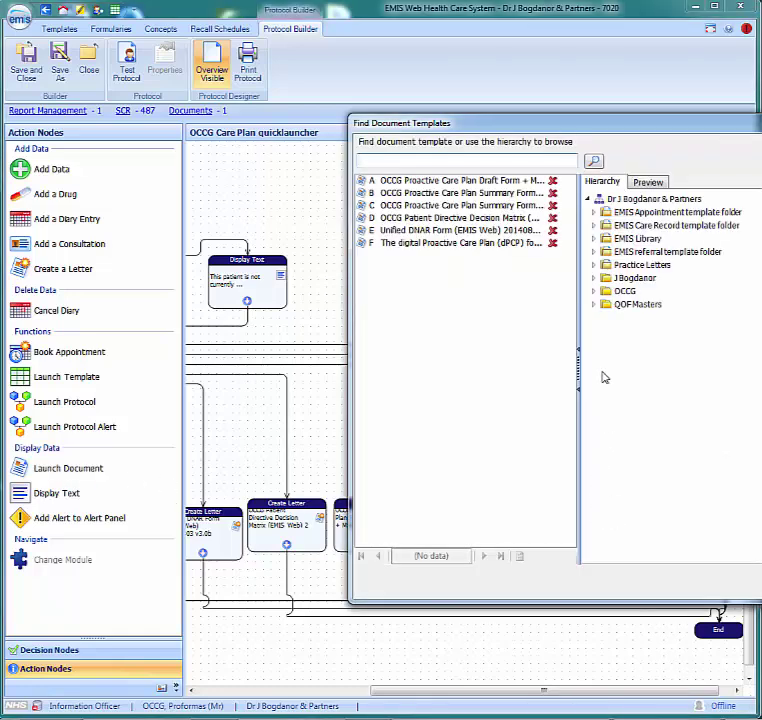
click(594, 291)
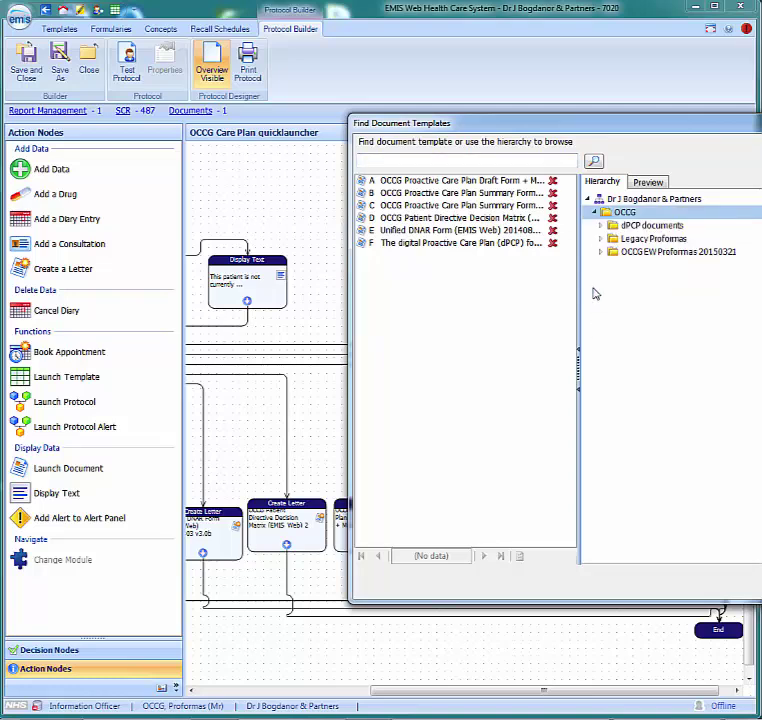
click(604, 227)
drag(663, 124, 456, 170)
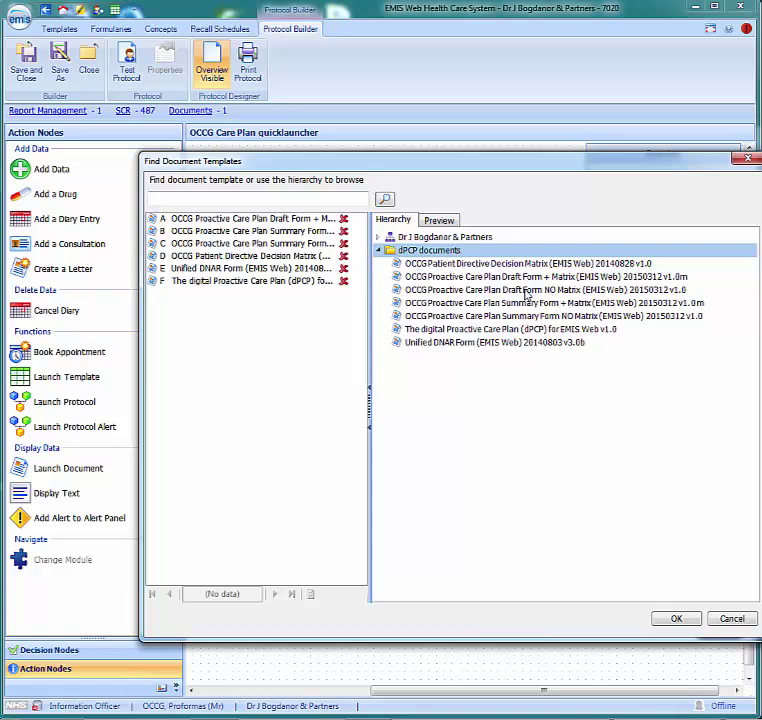
click(525, 290)
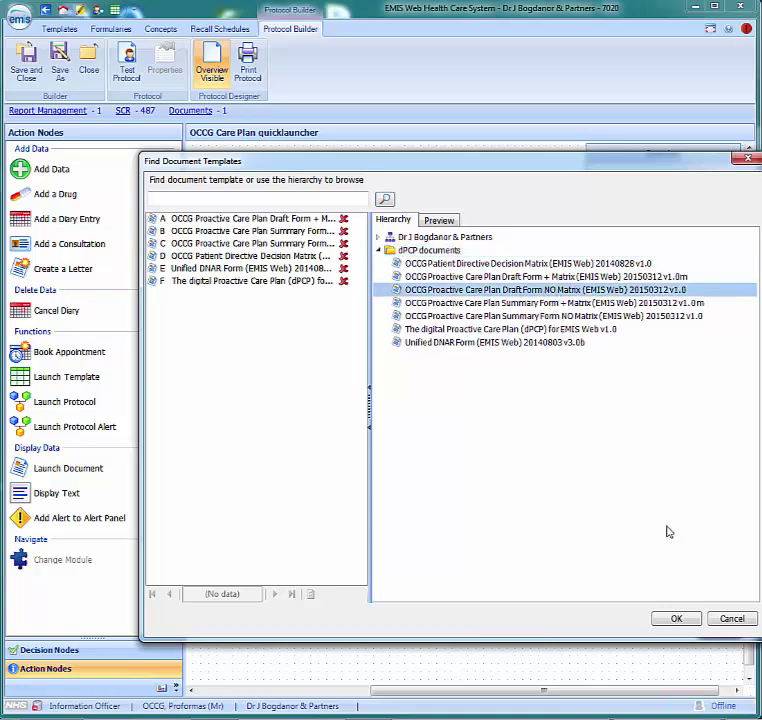
click(675, 620)
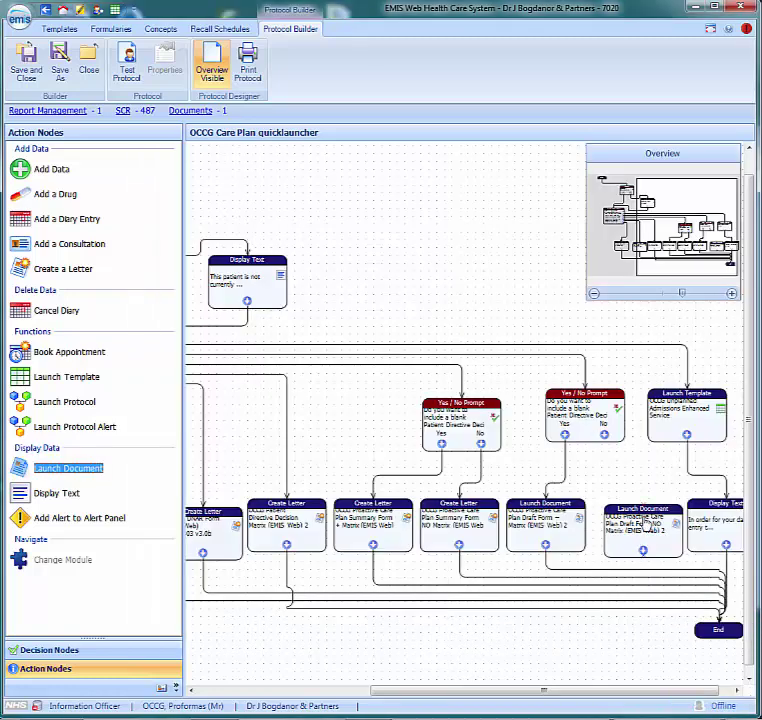
Step: Line up the new node and connect the prompt's No branch to it
click(652, 512)
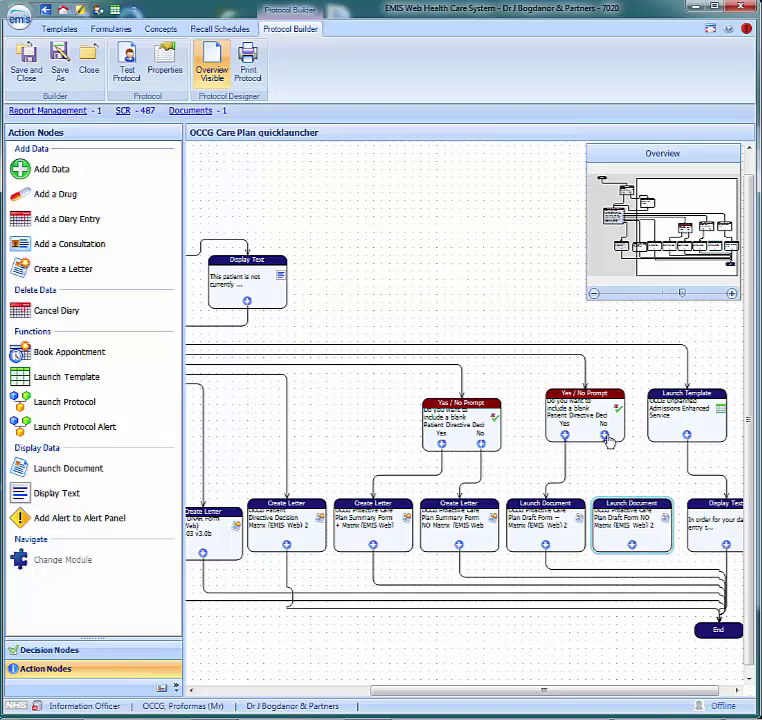
drag(605, 437, 714, 638)
drag(668, 689, 681, 689)
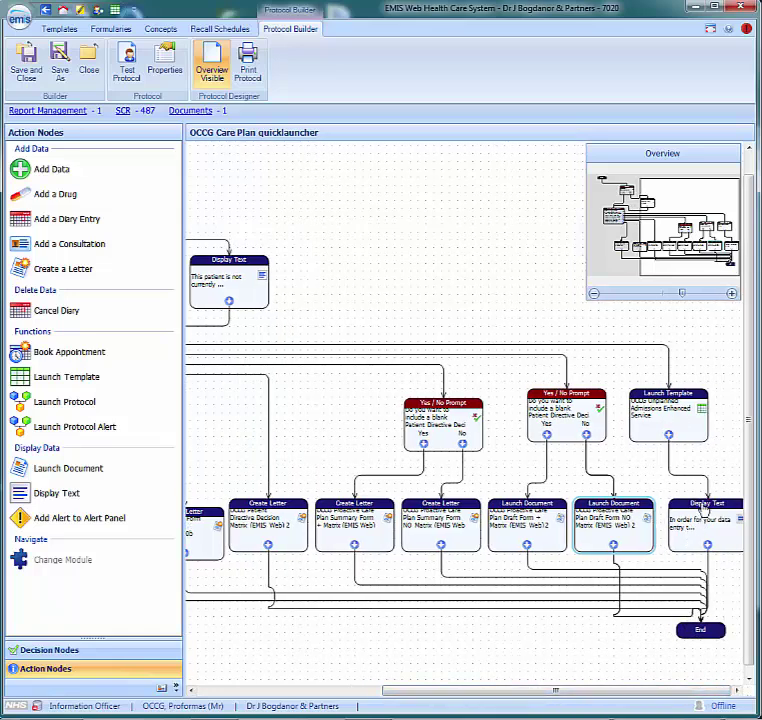
click(707, 525)
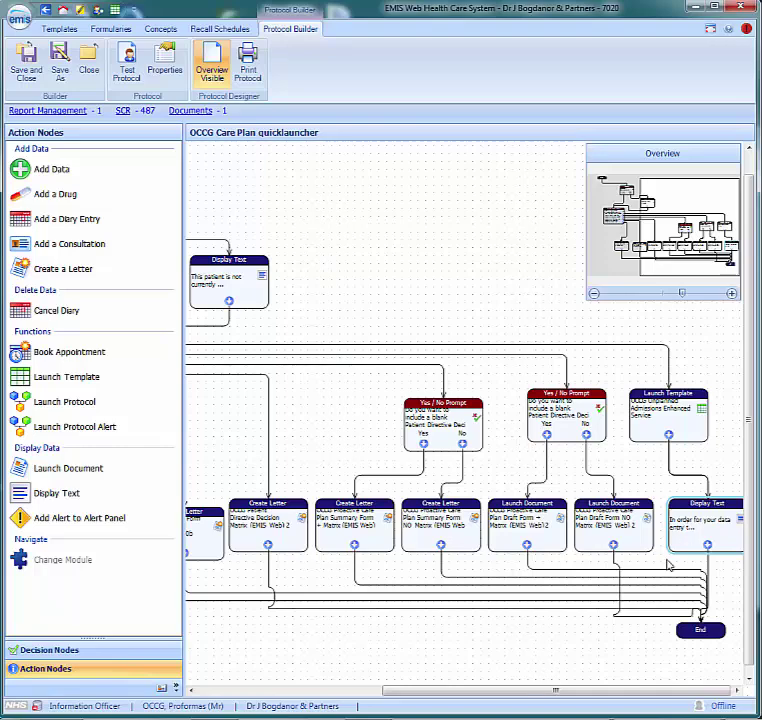
click(594, 293)
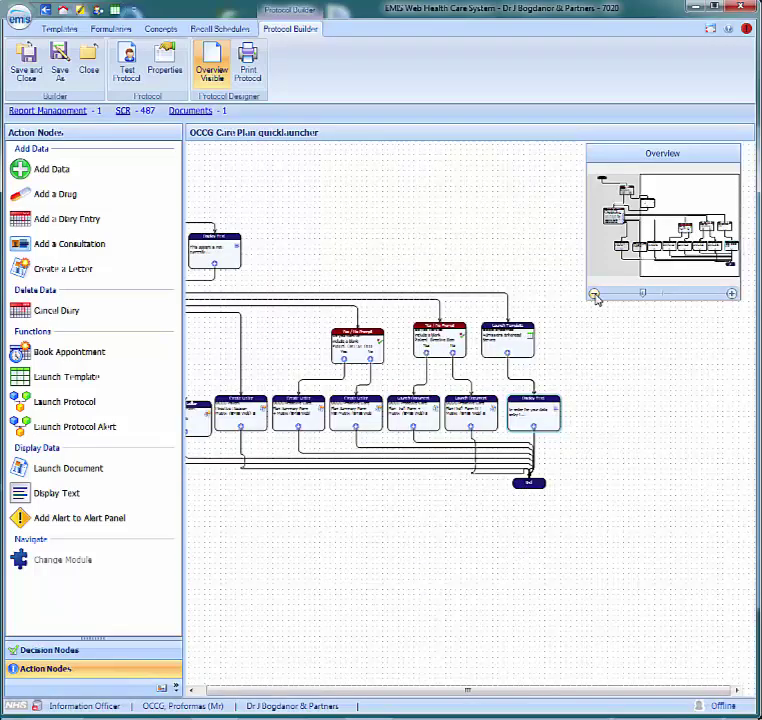
click(594, 293)
click(731, 293)
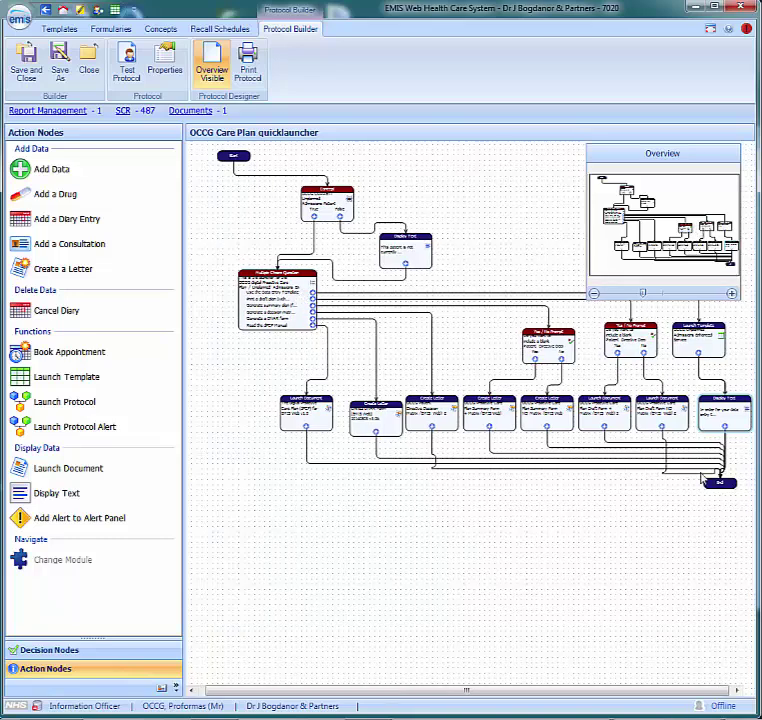
click(26, 62)
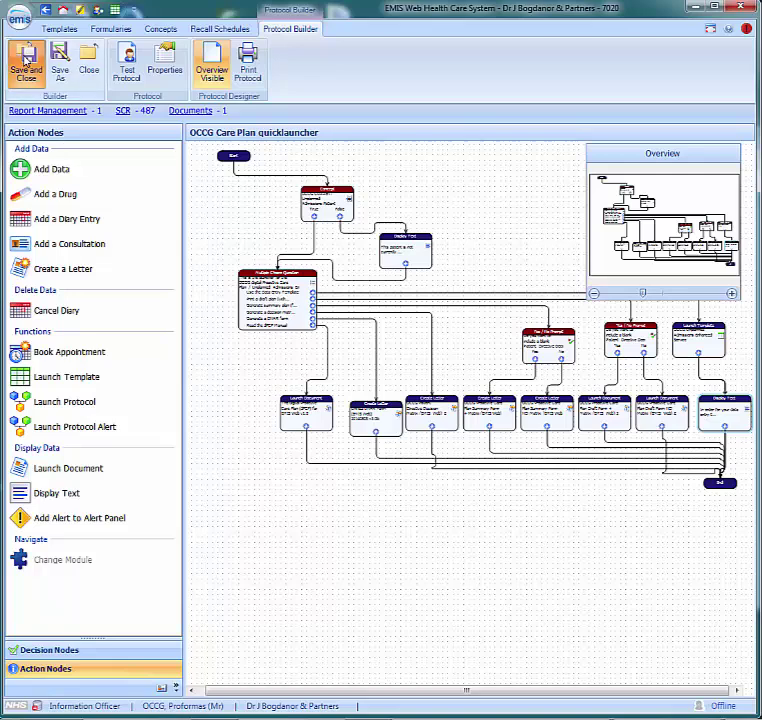